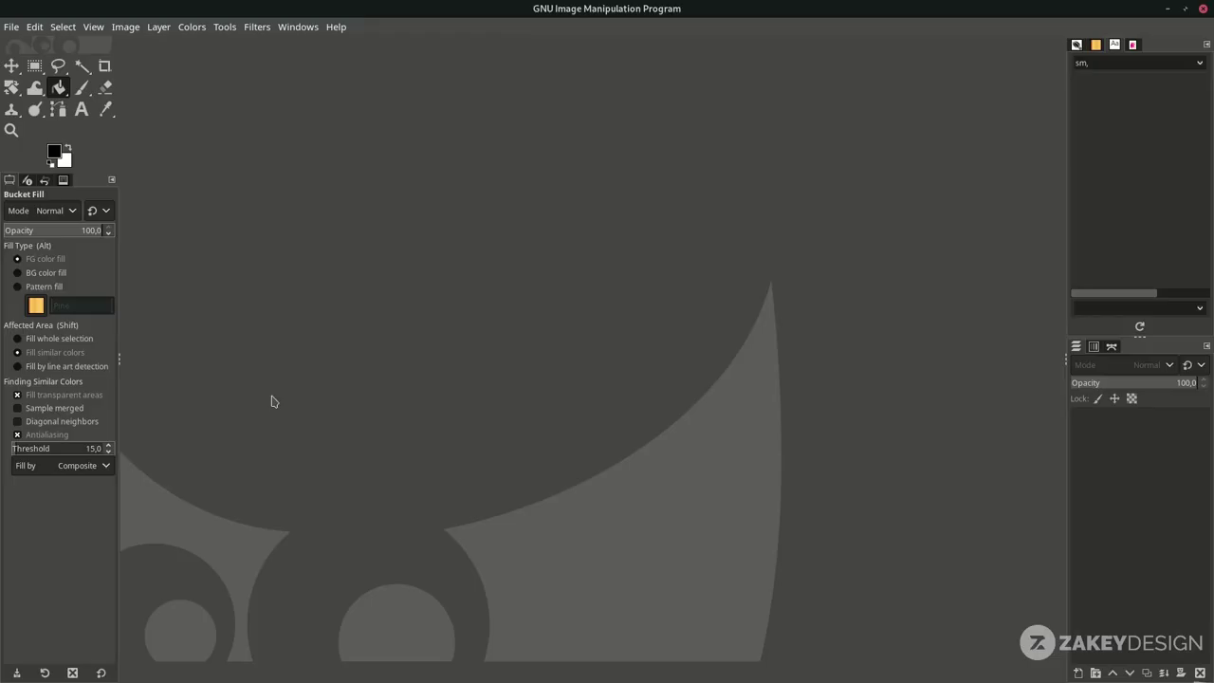
# - Open the cat-in-sunglasses jpg from the Halftone folder, converting it to the built-in sRGB profile
pyautogui.click(18, 27)
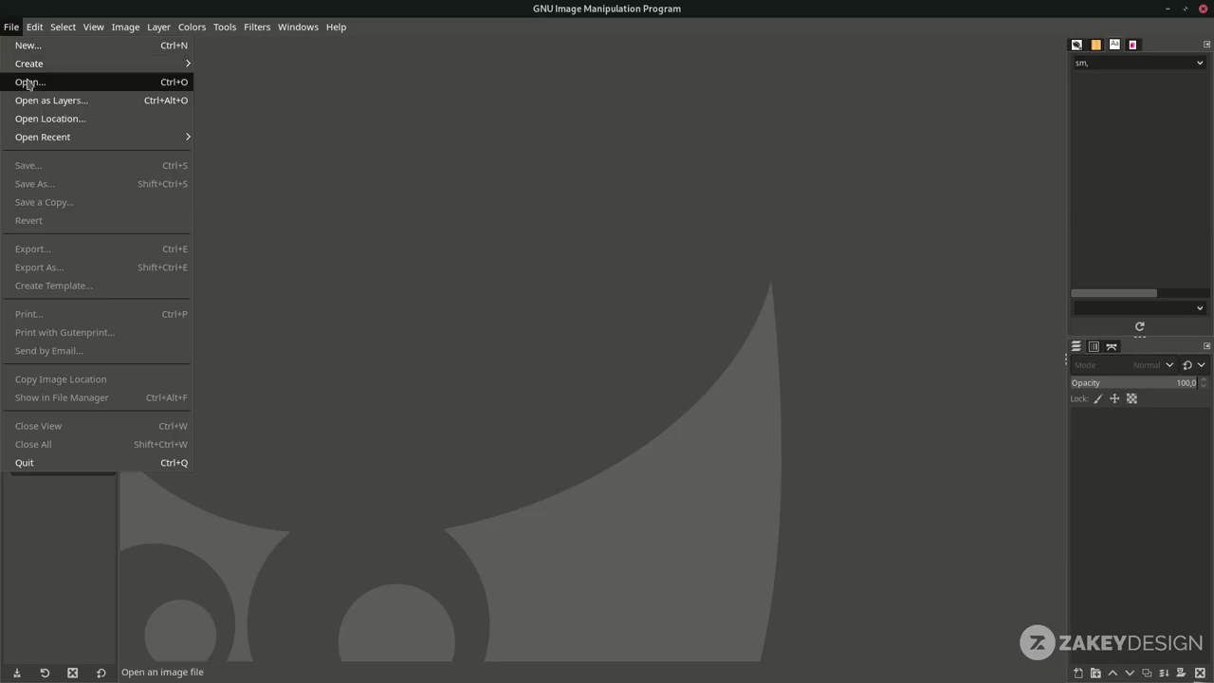
pyautogui.click(28, 84)
pyautogui.doubleClick(258, 87)
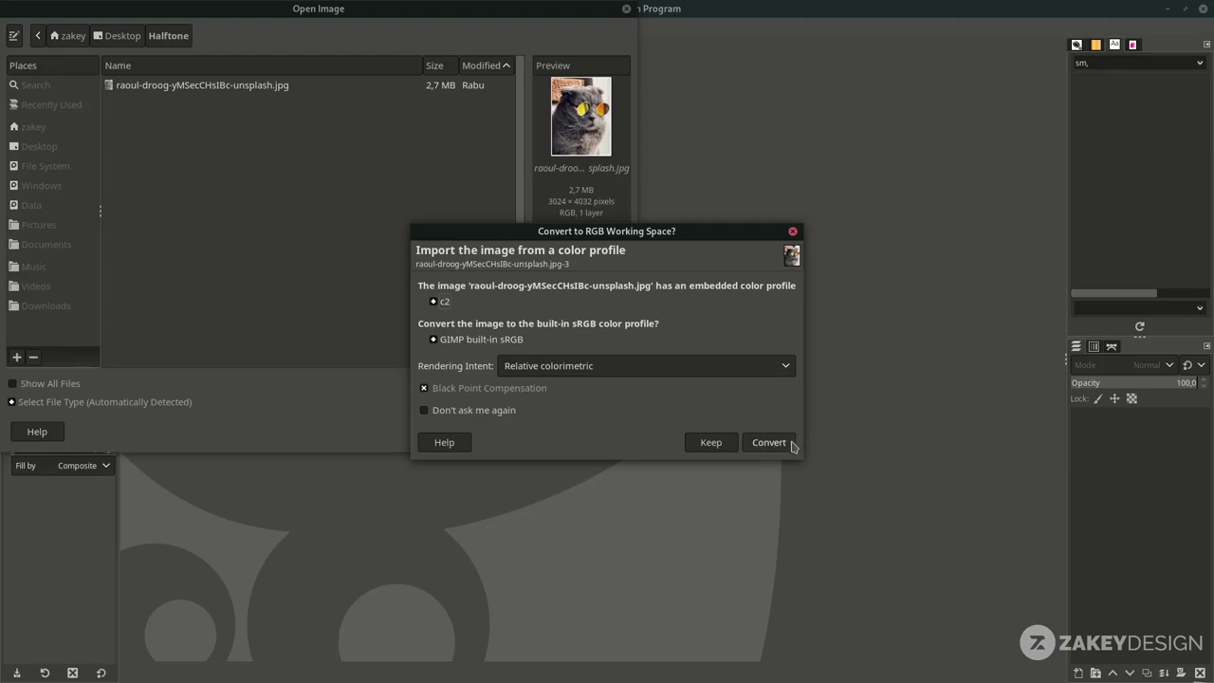
pyautogui.click(792, 443)
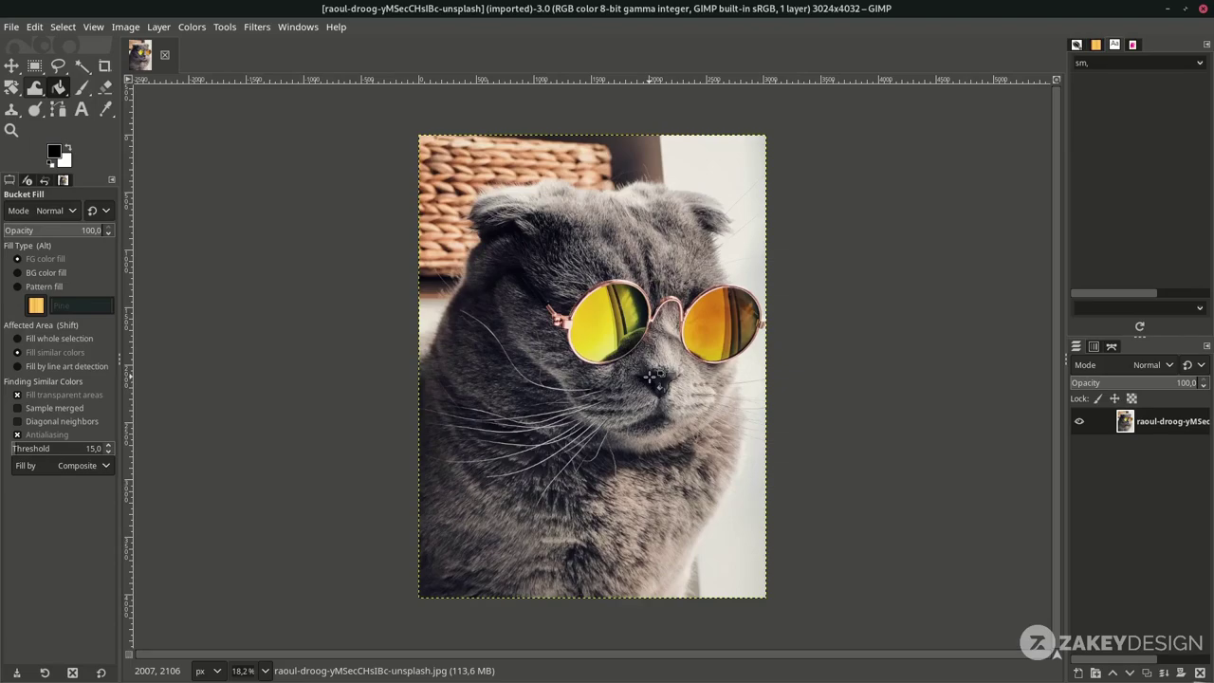
# - Duplicate the cat photo layer and desaturate the copy to grayscale
pyautogui.click(1148, 673)
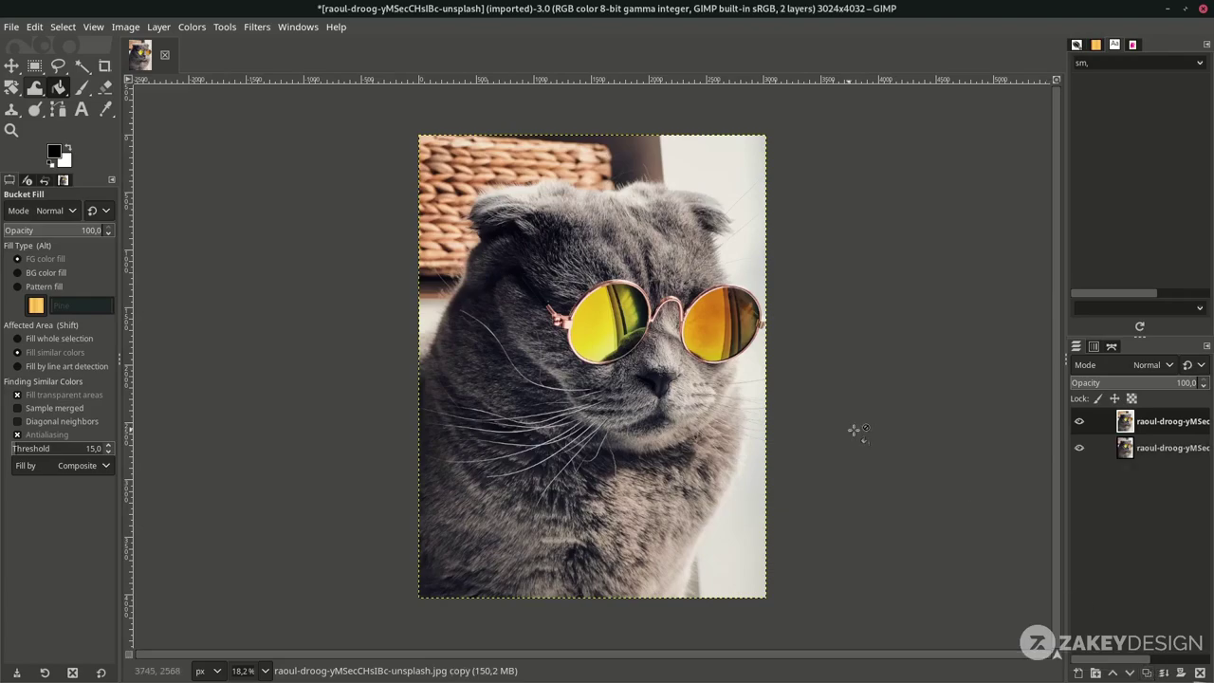
pyautogui.click(192, 28)
pyautogui.moveTo(252, 344)
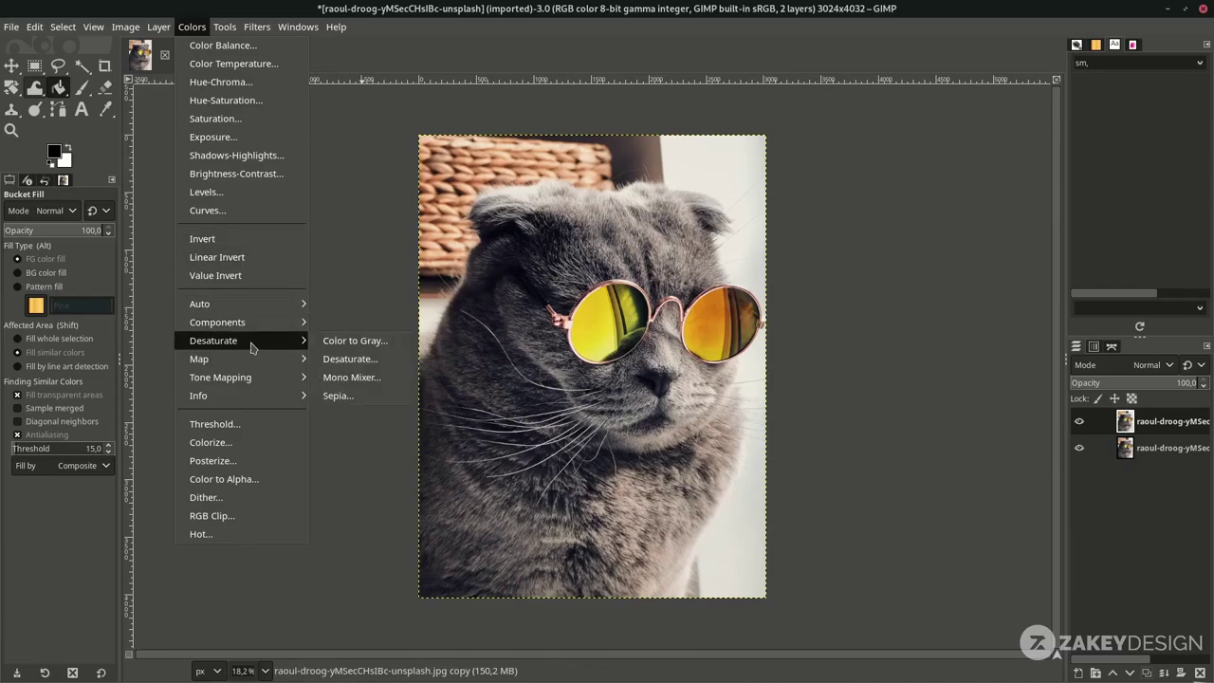
pyautogui.click(336, 359)
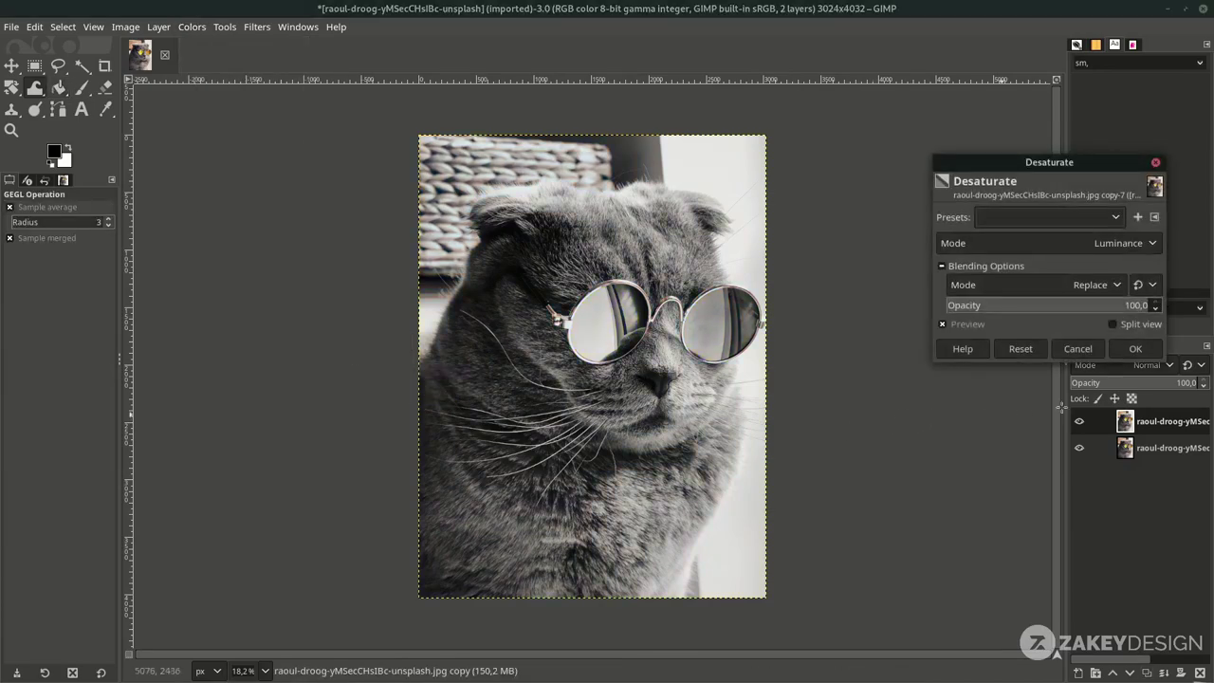
pyautogui.click(1150, 355)
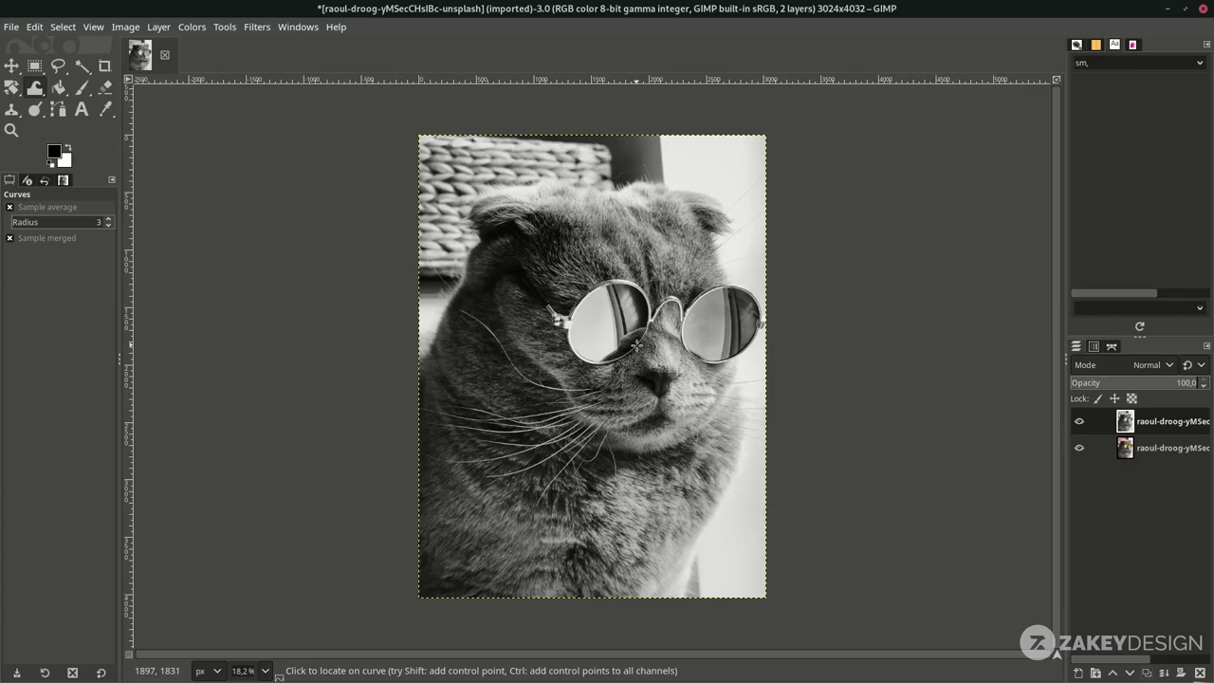
# - Boost the copy's contrast with a steep S-shaped Curves adjustment, then invert it into a negative
pyautogui.click(191, 27)
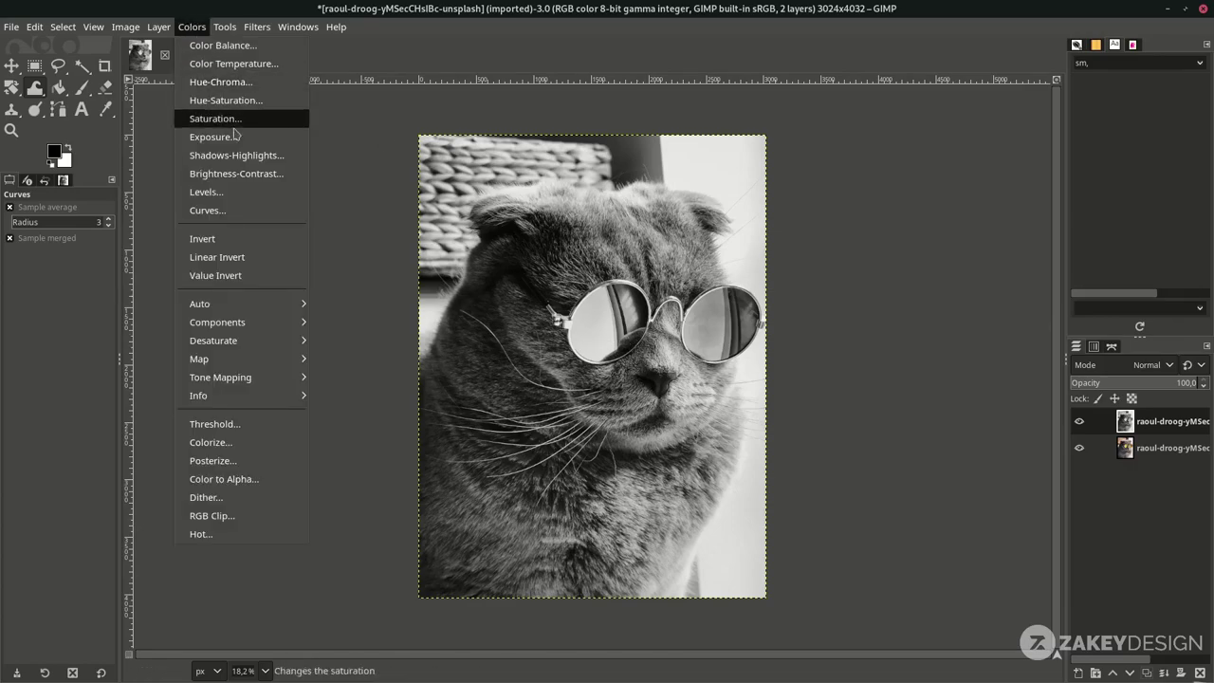
pyautogui.click(247, 215)
pyautogui.moveTo(926, 394); pyautogui.dragTo(953, 437)
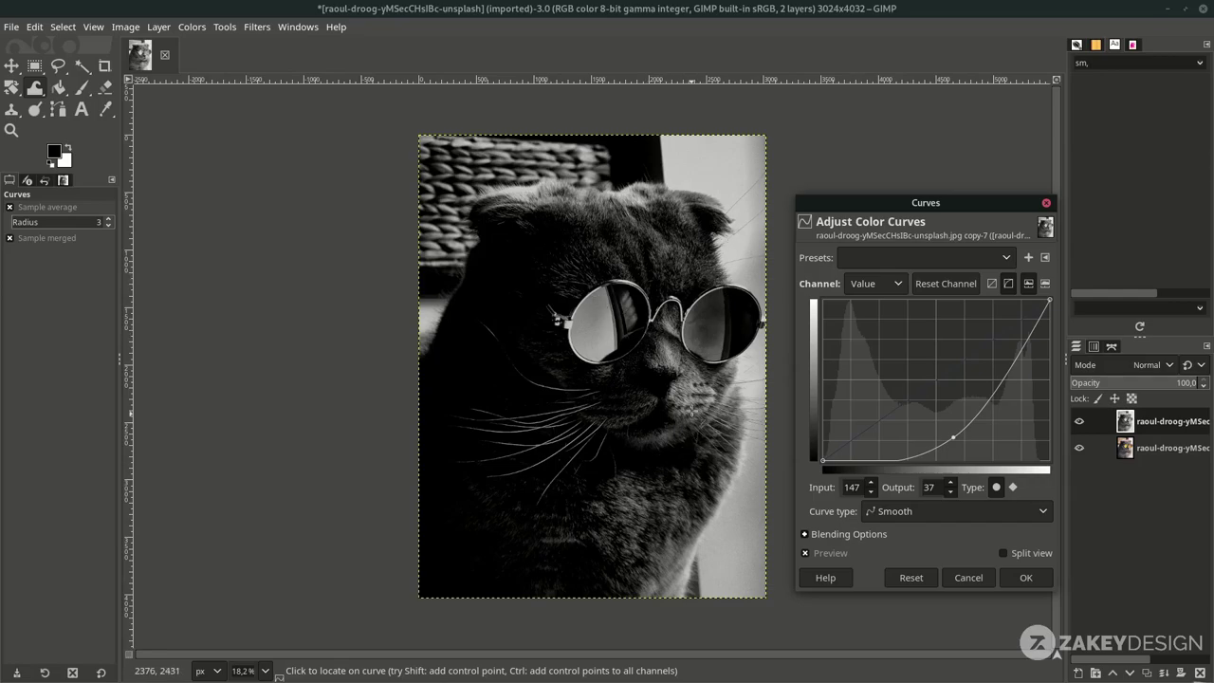
pyautogui.moveTo(989, 393); pyautogui.dragTo(977, 347)
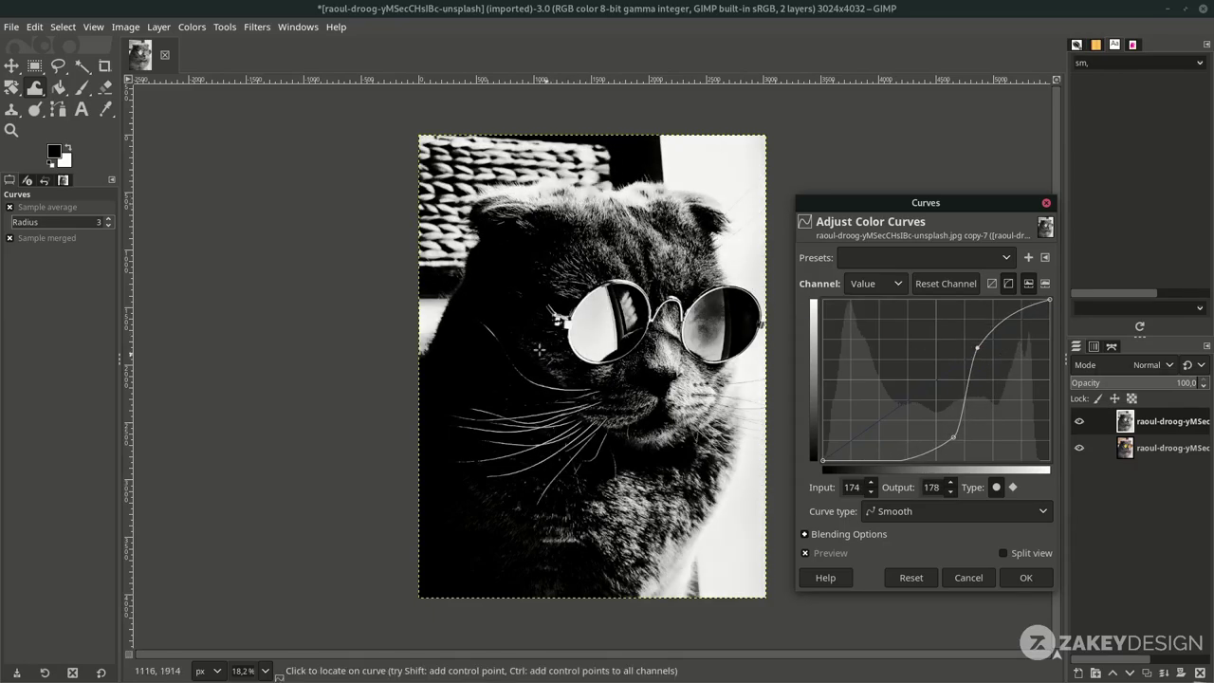
pyautogui.moveTo(953, 438); pyautogui.dragTo(962, 451)
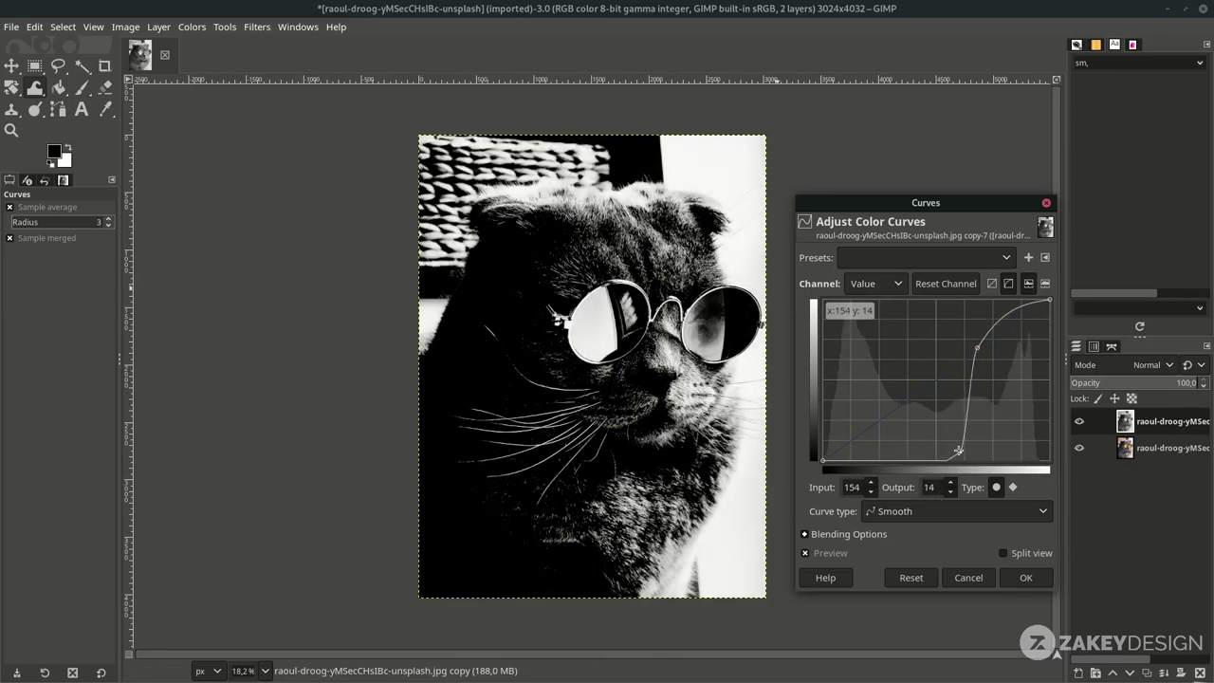
pyautogui.moveTo(977, 347); pyautogui.dragTo(981, 340)
pyautogui.click(1015, 582)
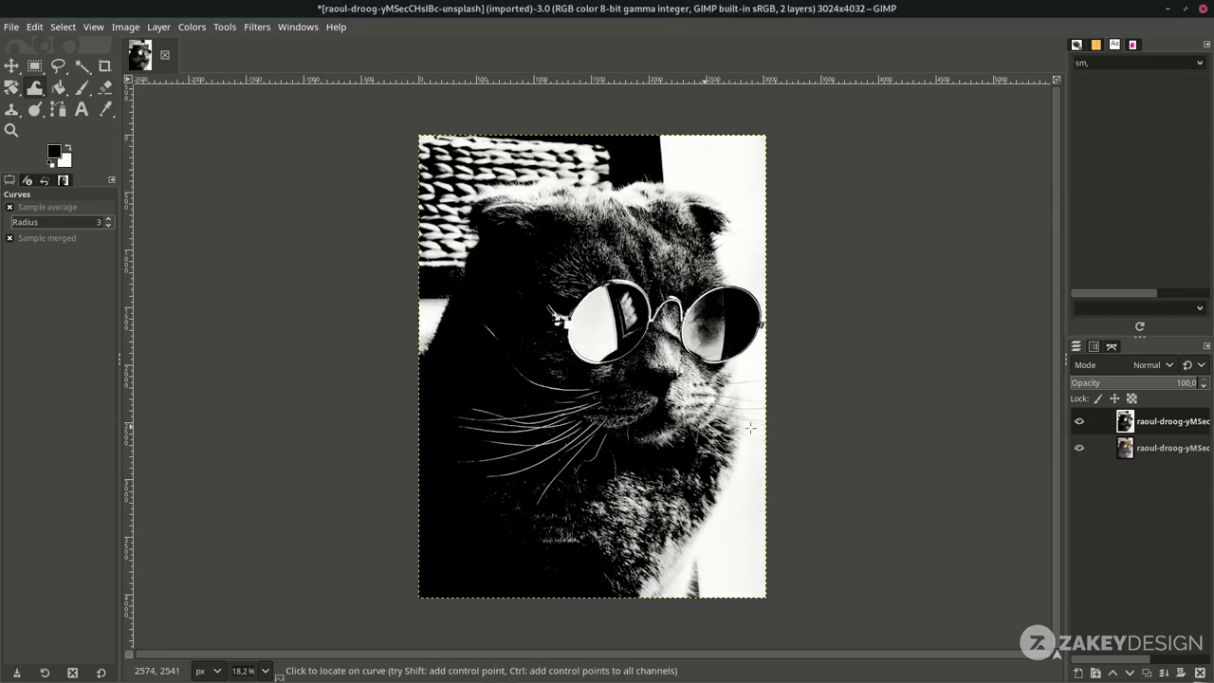
pyautogui.click(192, 26)
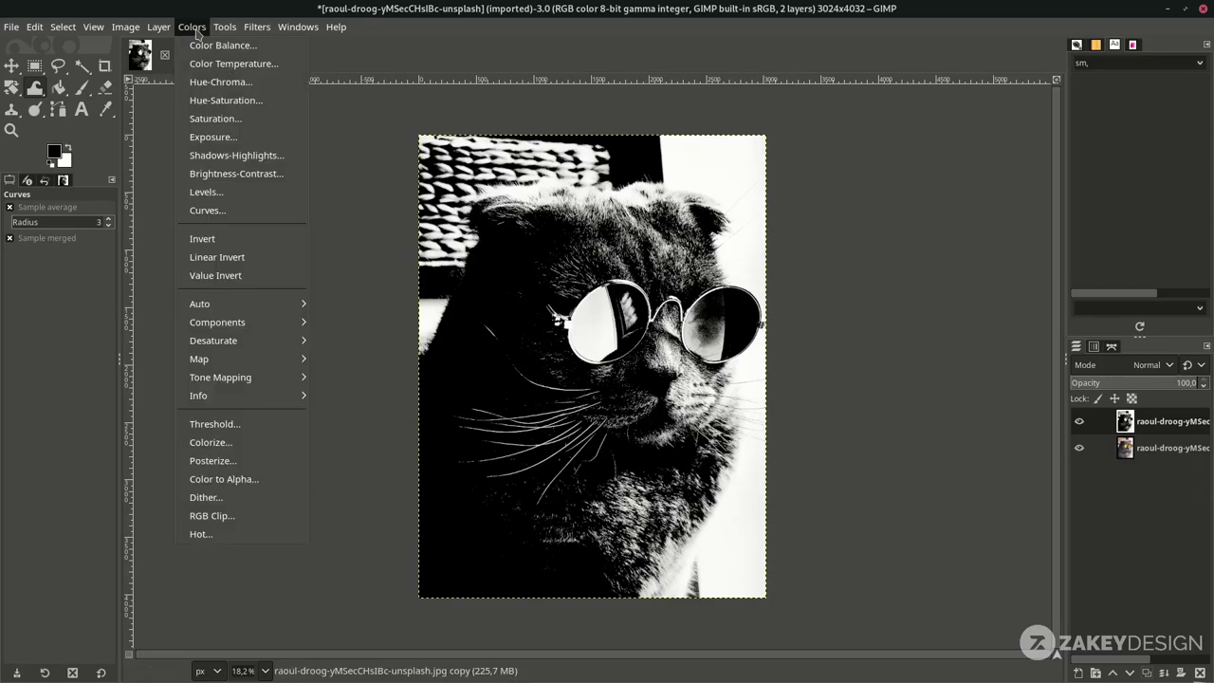
pyautogui.click(265, 244)
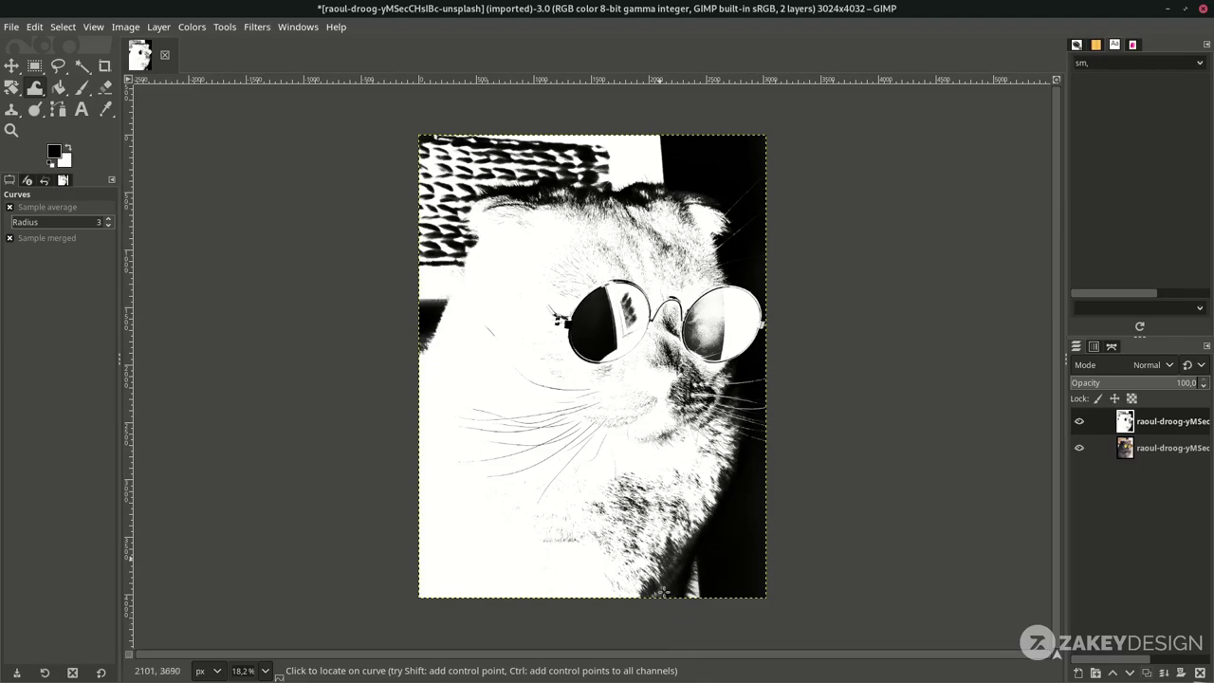
# - Start a path at the cat's lower right edge and trace up to the sunglasses rim
pyautogui.press('b')
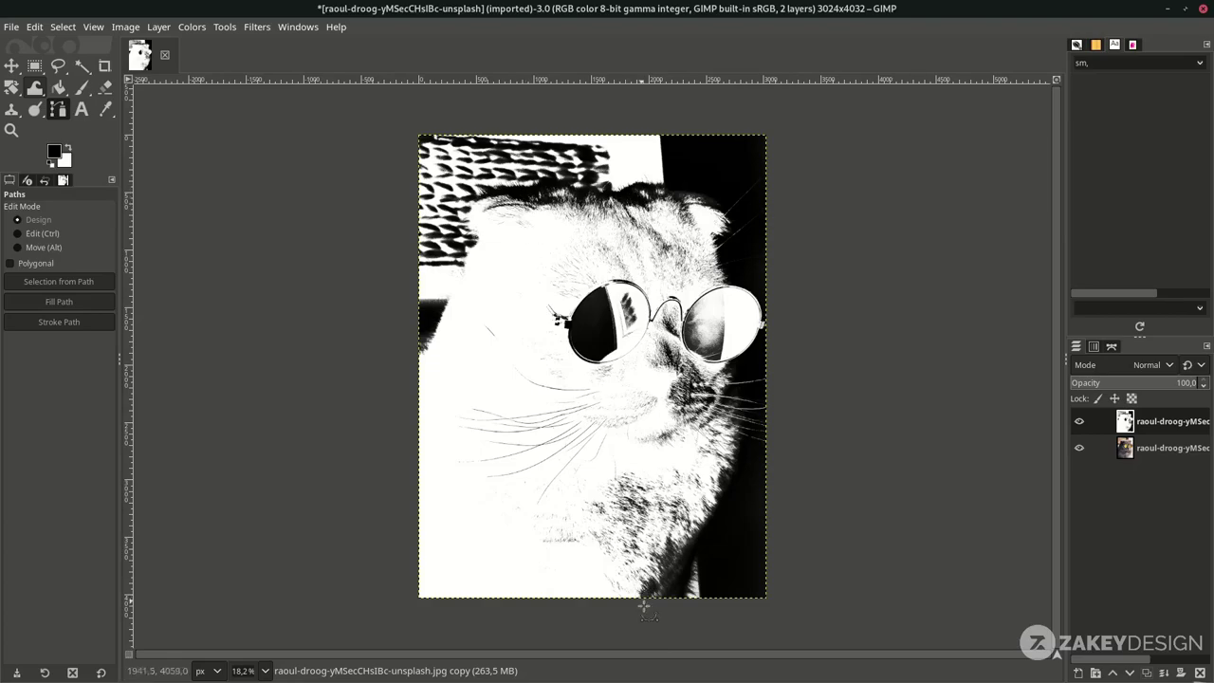
pyautogui.scroll(2, 682, 608)
pyautogui.moveTo(703, 510); pyautogui.dragTo(720, 465)
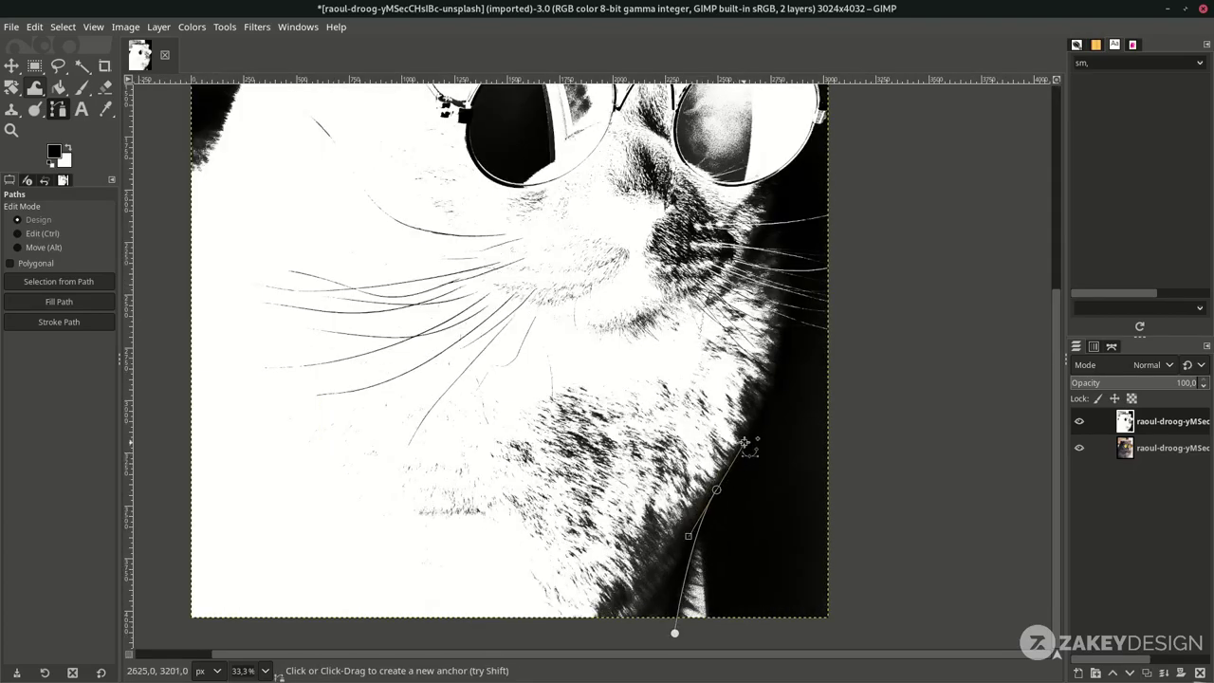
pyautogui.moveTo(781, 330); pyautogui.dragTo(778, 287)
pyautogui.scroll(3, 795, 325)
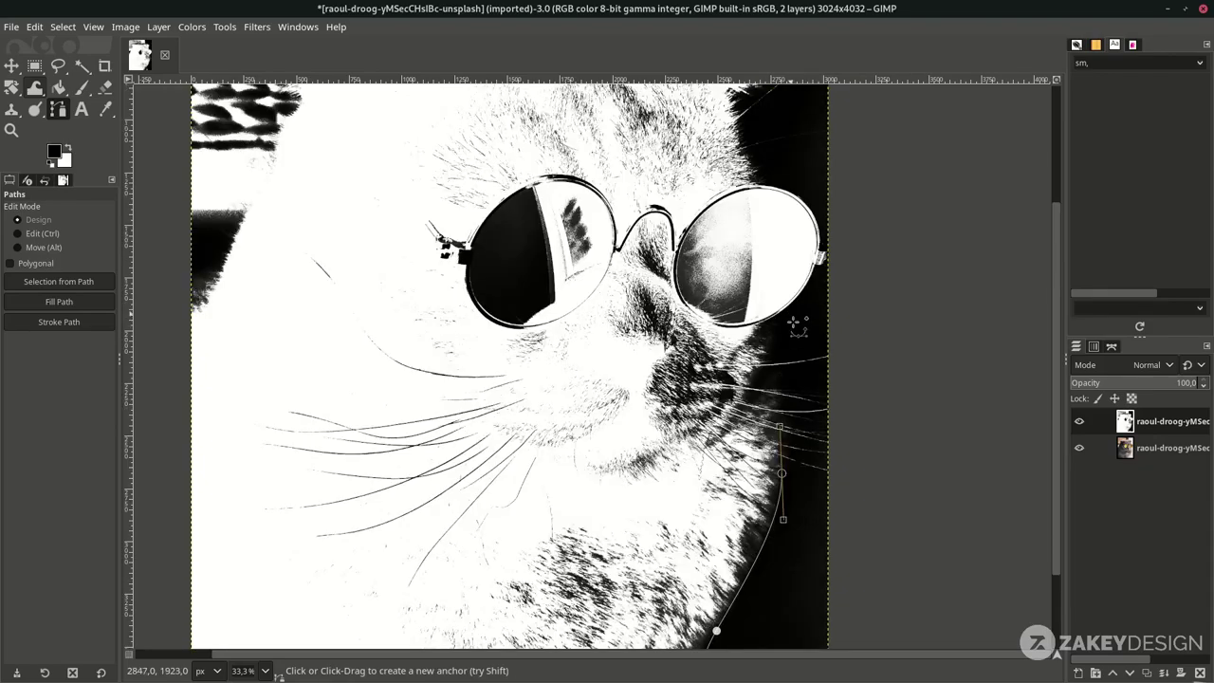
pyautogui.moveTo(781, 380); pyautogui.dragTo(776, 321)
pyautogui.scroll(3, 780, 322)
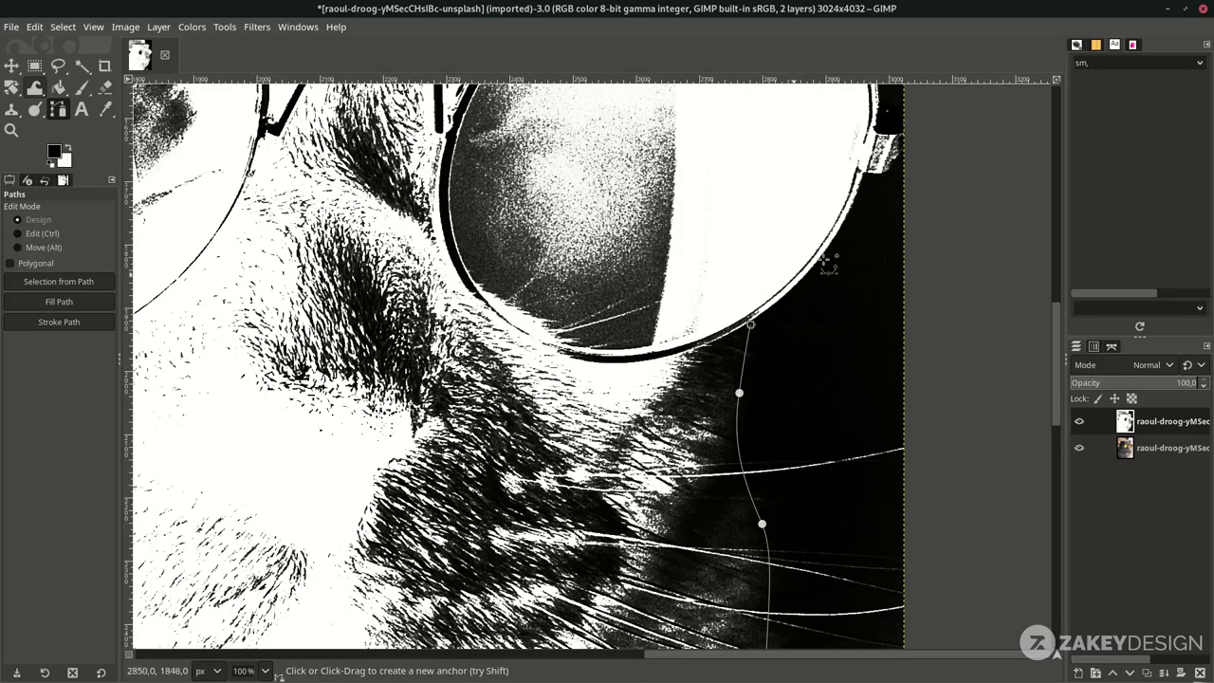
pyautogui.moveTo(869, 179); pyautogui.dragTo(921, 172)
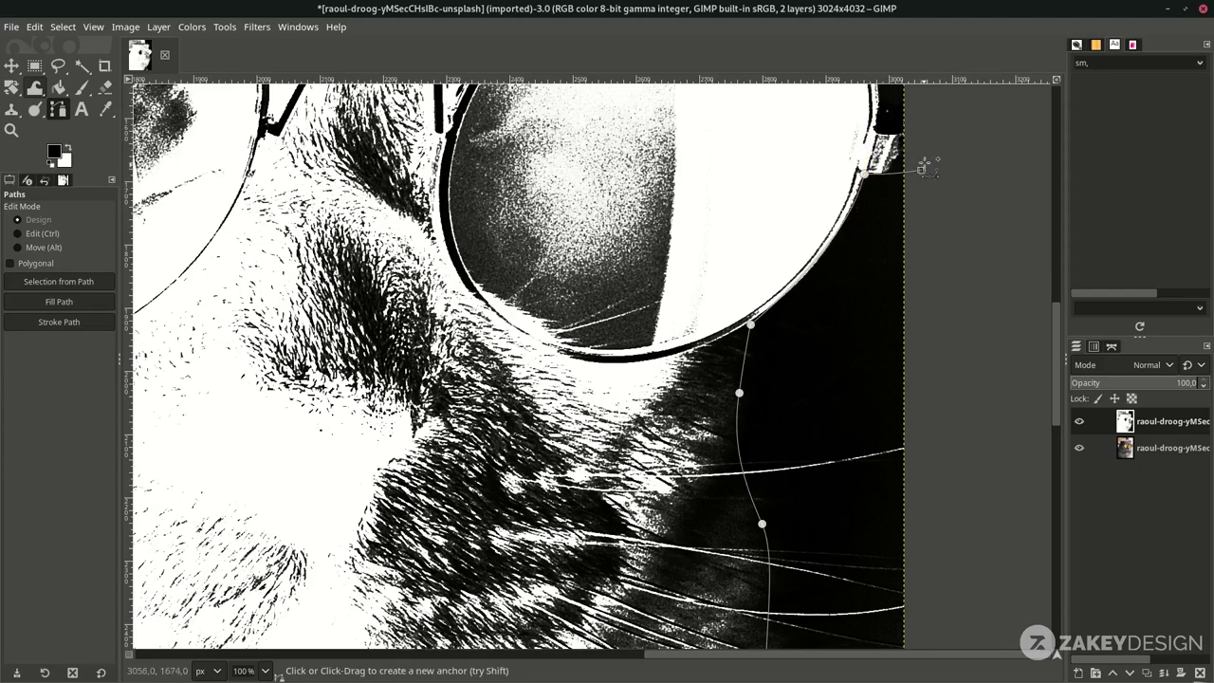
pyautogui.scroll(3, 920, 253)
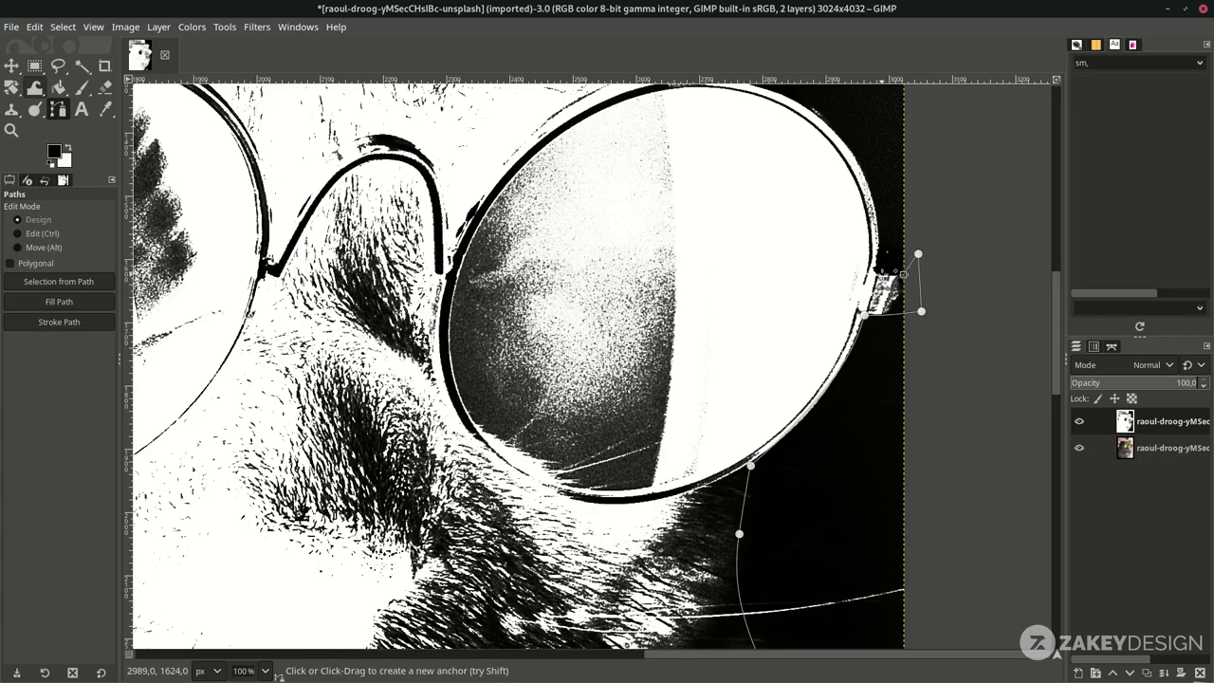
pyautogui.scroll(3, 884, 252)
# - Continue the path up the head and left along the top hair edge
pyautogui.moveTo(774, 228); pyautogui.dragTo(659, 176)
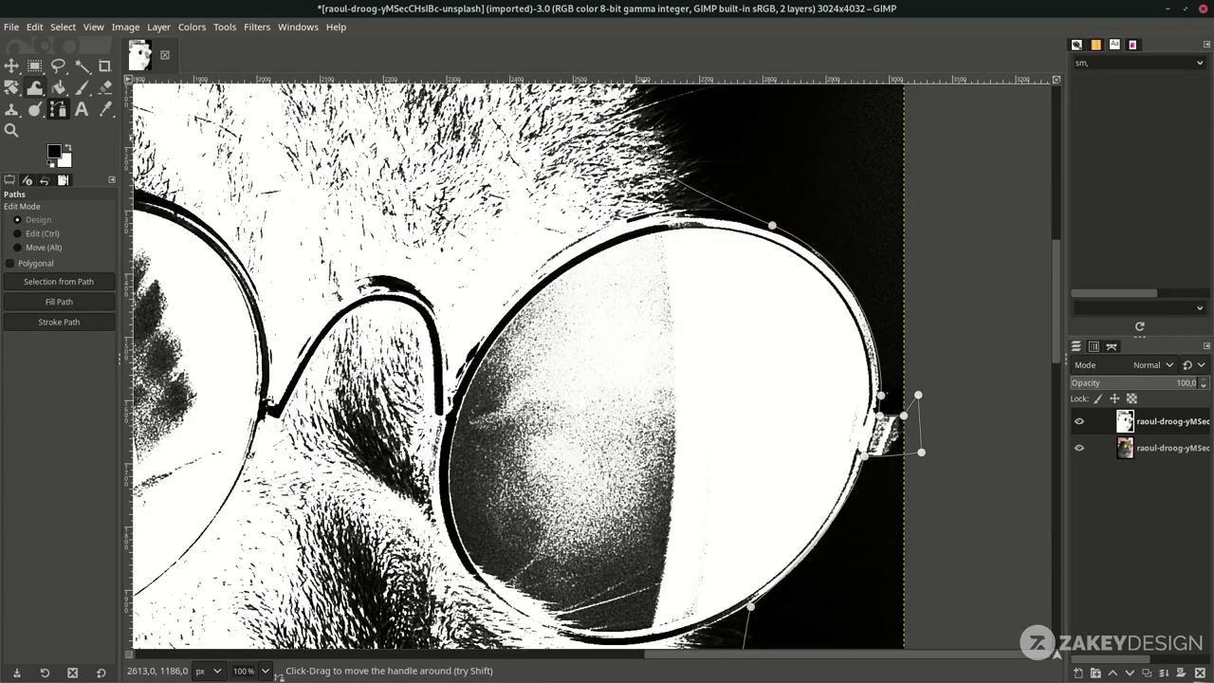
pyautogui.scroll(6, 598, 313)
pyautogui.scroll(-1, 600, 315)
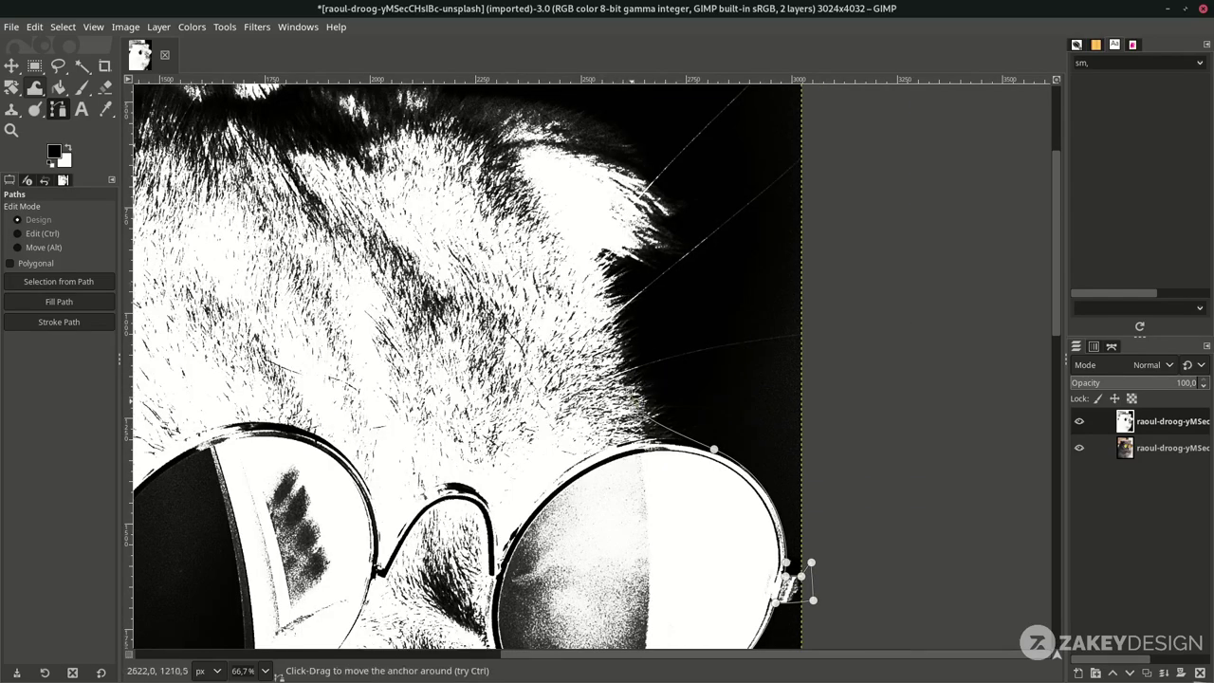
pyautogui.click(592, 258)
pyautogui.click(590, 183)
pyautogui.moveTo(531, 158); pyautogui.dragTo(536, 166)
pyautogui.hscroll(-3, 536, 165)
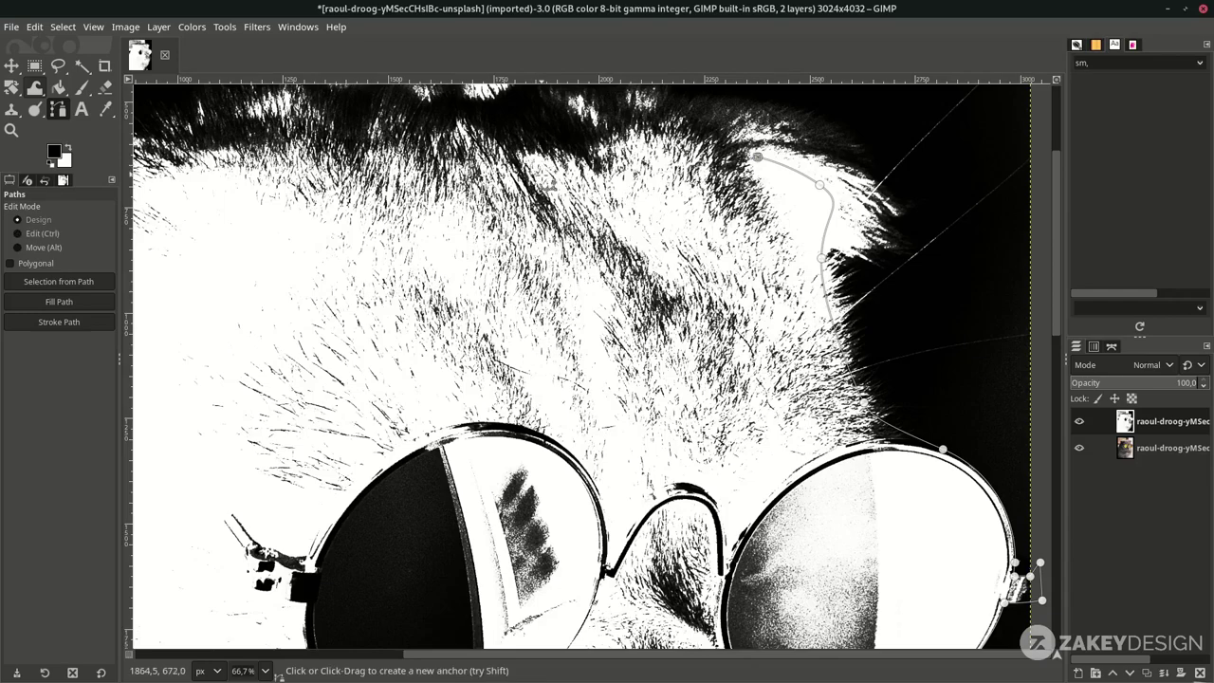
pyautogui.scroll(3, 543, 175)
pyautogui.click(556, 272)
pyautogui.click(467, 302)
pyautogui.click(444, 296)
pyautogui.hscroll(-4, 436, 294)
pyautogui.moveTo(740, 291); pyautogui.dragTo(710, 287)
# - Trace down the cat's left side below the image bottom and close the path
pyautogui.click(591, 249)
pyautogui.moveTo(327, 403); pyautogui.dragTo(343, 425)
pyautogui.scroll(-3, 379, 446)
pyautogui.click(308, 325)
pyautogui.moveTo(221, 492); pyautogui.dragTo(196, 571)
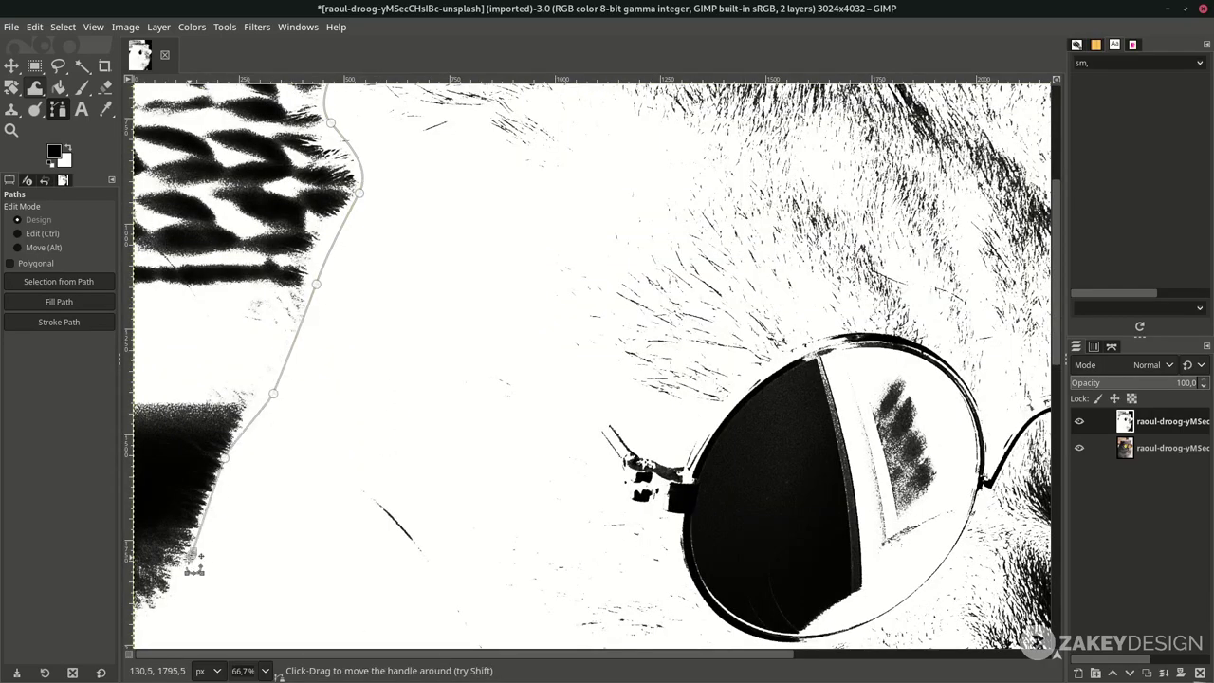
pyautogui.scroll(-2, 196, 571)
pyautogui.scroll(3, 701, 539)
pyautogui.moveTo(615, 534); pyautogui.dragTo(627, 534)
pyautogui.press('ctrl')
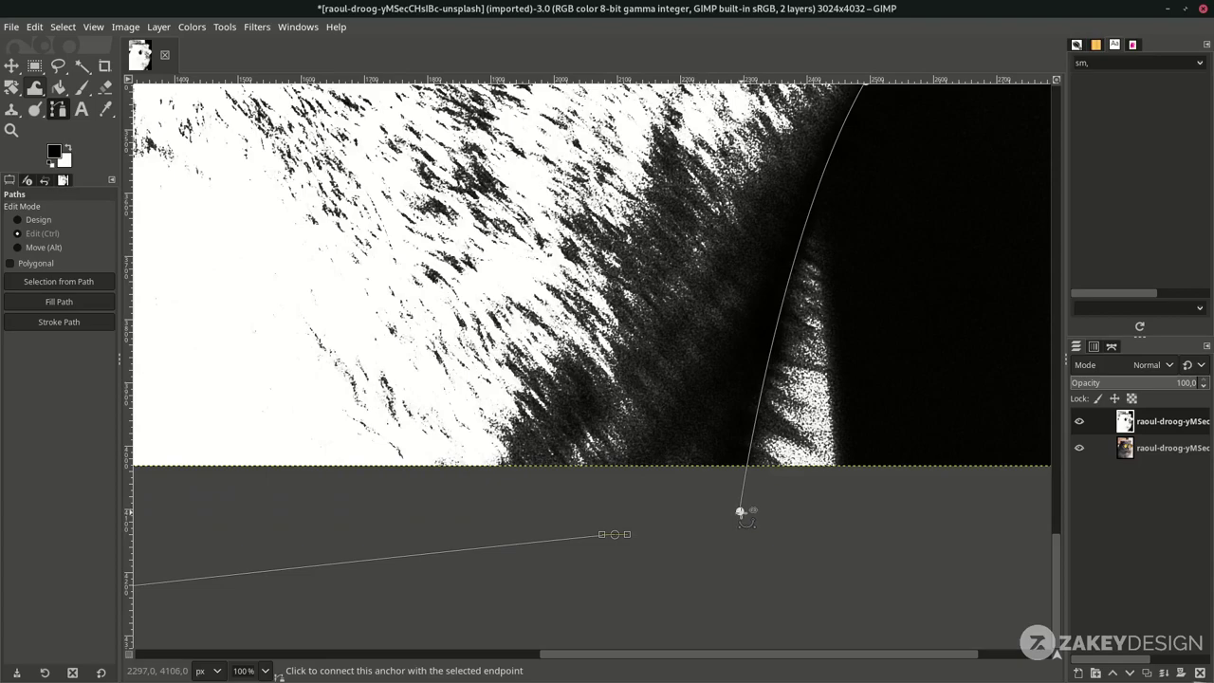
pyautogui.keyDown('ctrl'); pyautogui.click(740, 512); pyautogui.keyUp('ctrl')
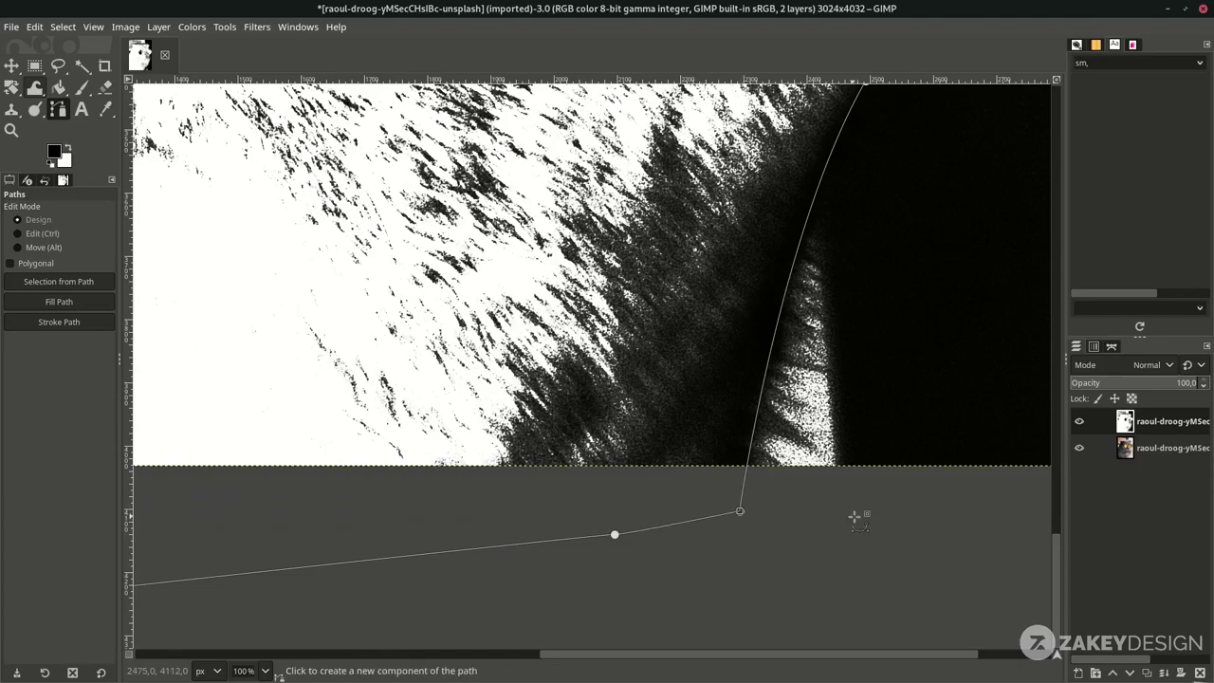
pyautogui.scroll(-6, 732, 371)
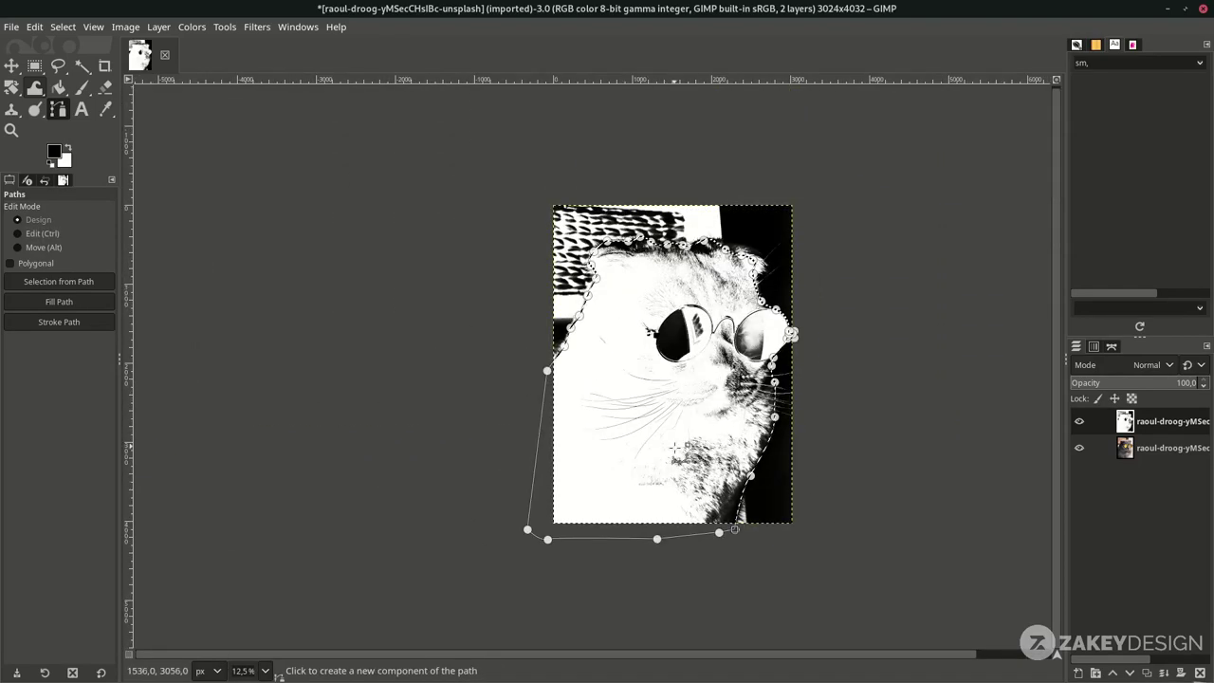
# - Fill the cat area inside the path with white, then clear the selection with Select > None
pyautogui.click(34, 27)
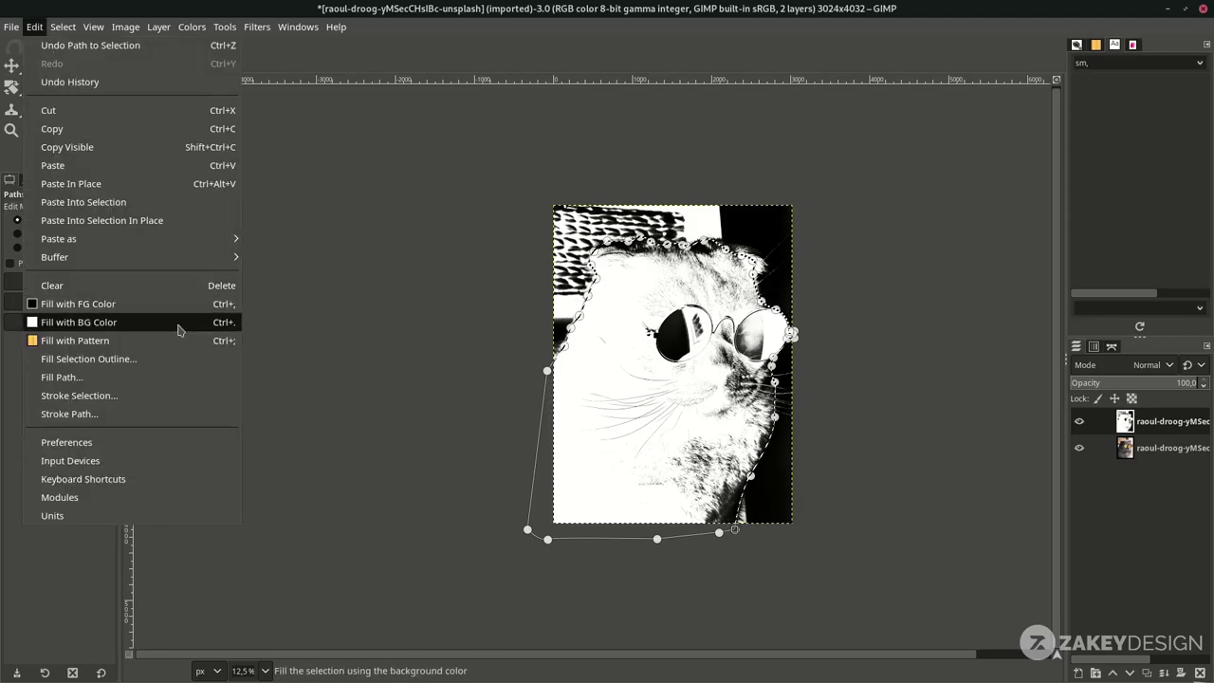
pyautogui.press('Escape')
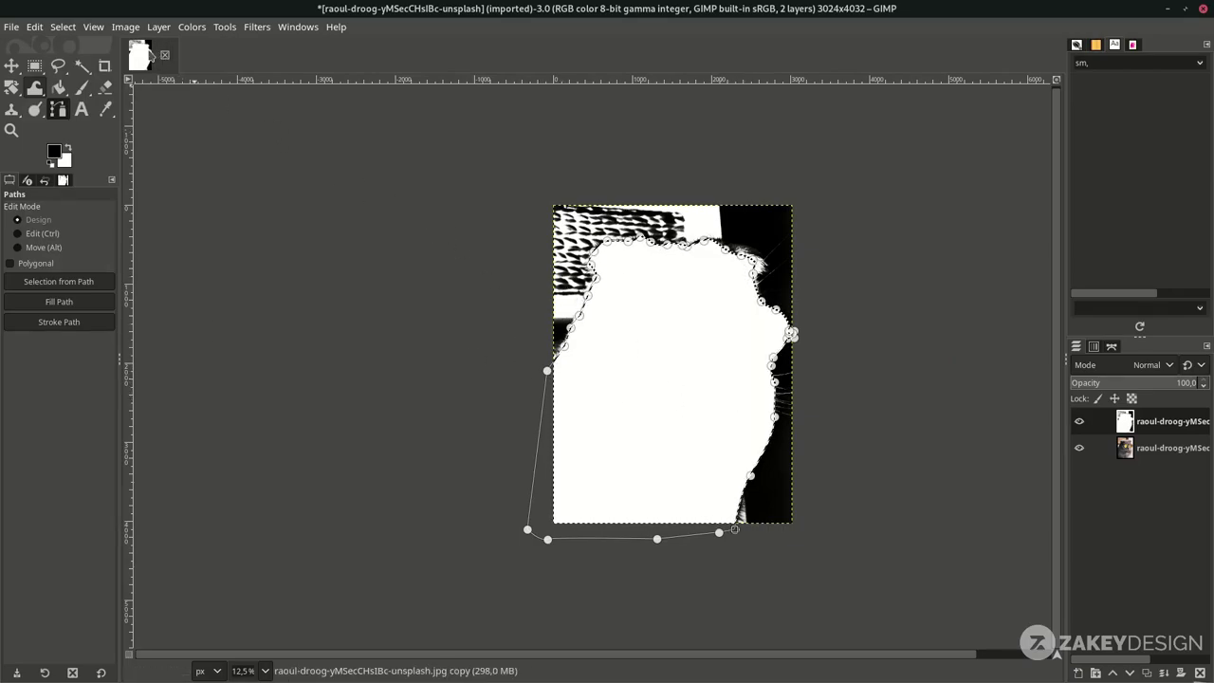
pyautogui.click(62, 26)
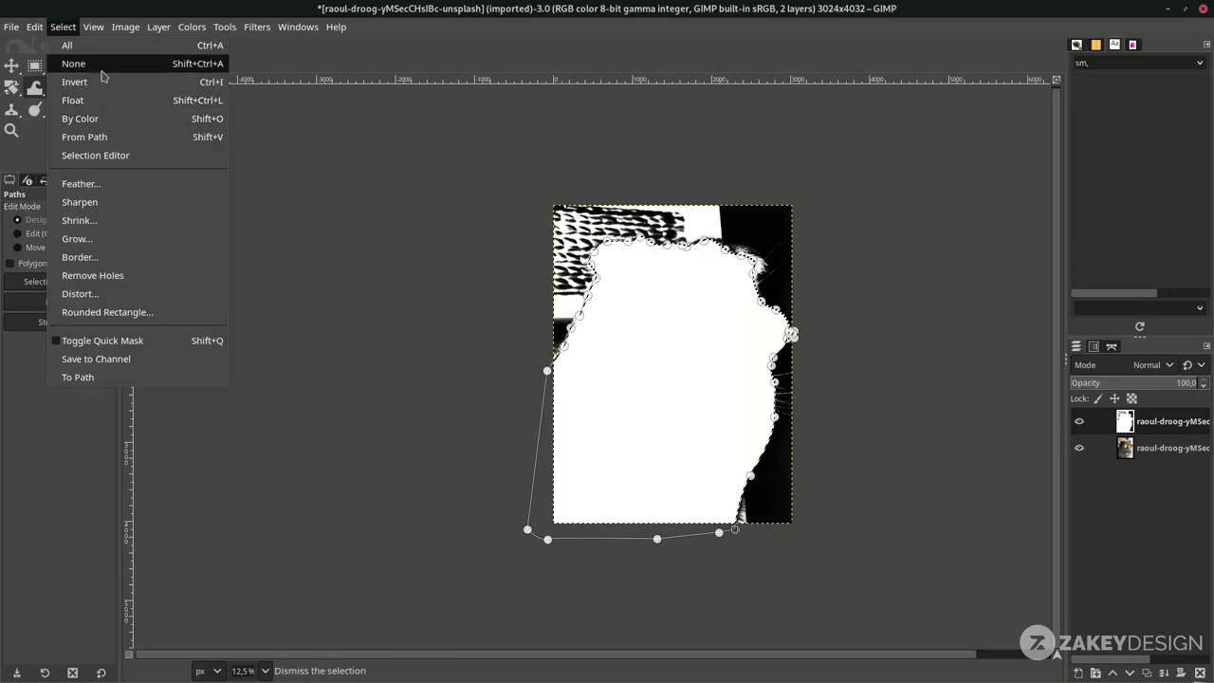
pyautogui.click(102, 76)
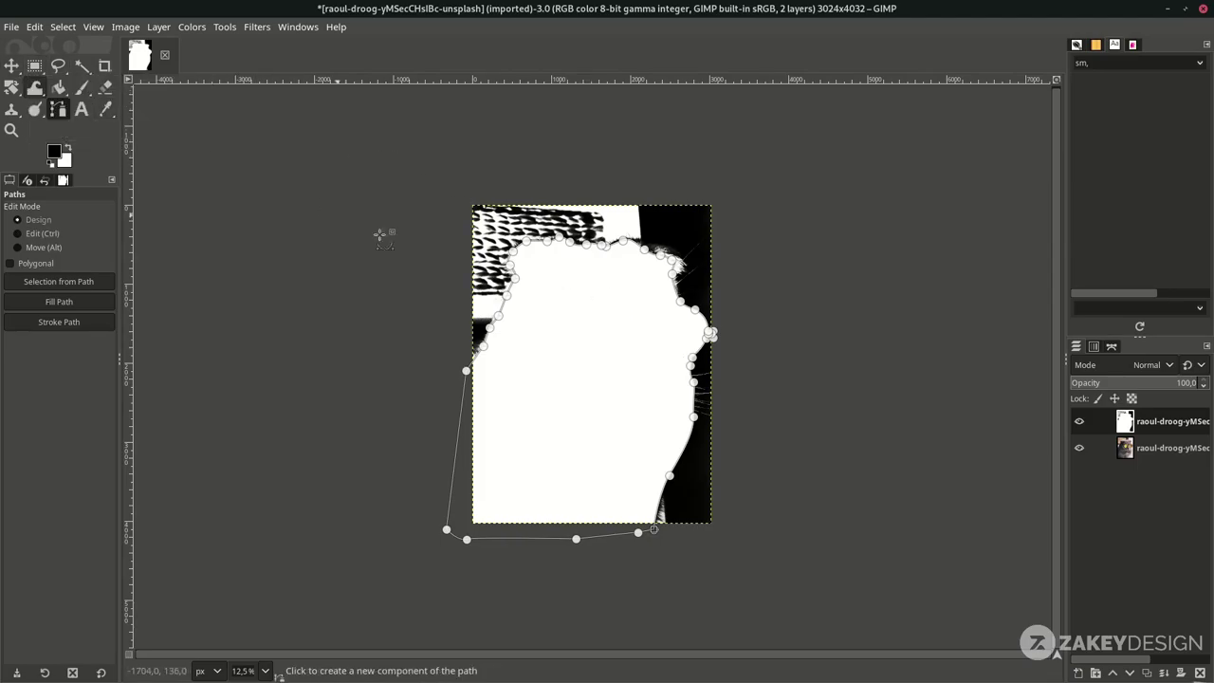
# - Add a fully opaque white layer mask to the cat photo layer
pyautogui.click(11, 65)
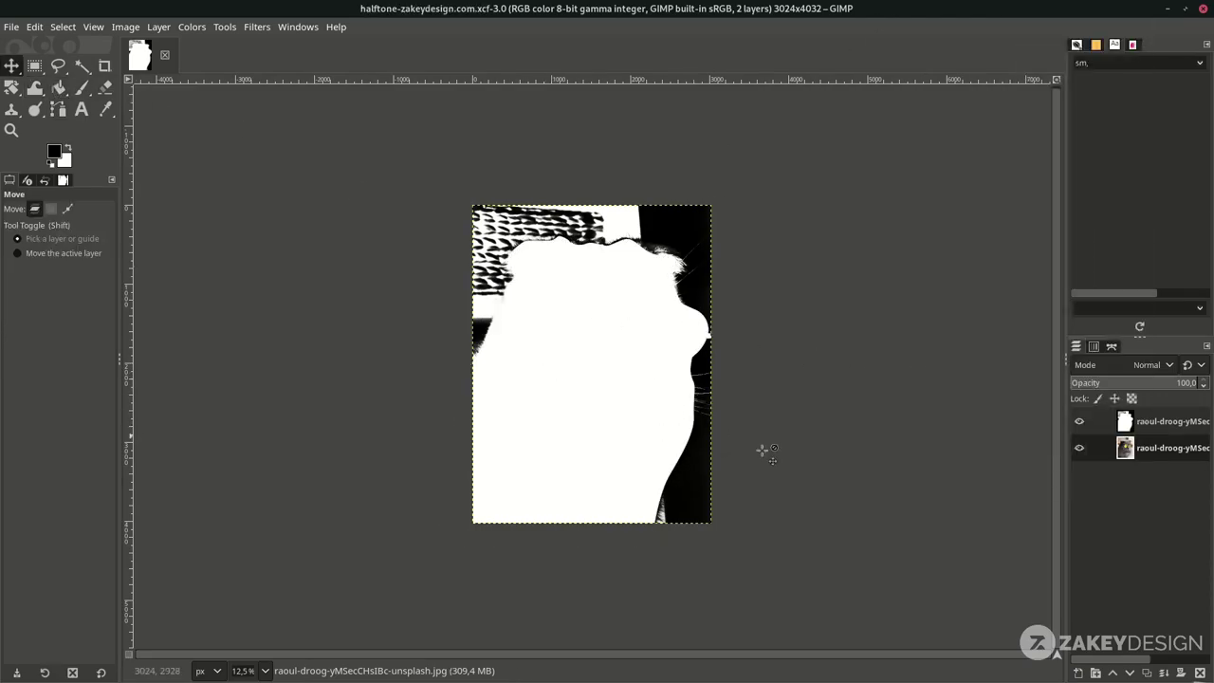
pyautogui.rightClick(1155, 457)
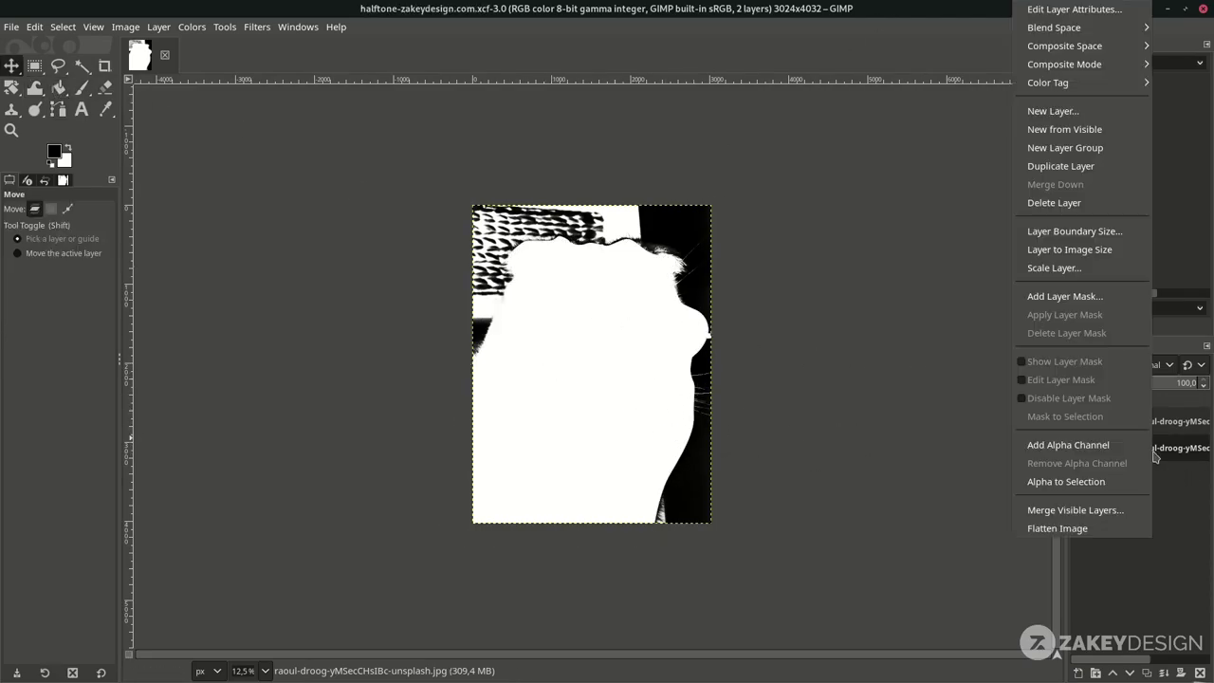
pyautogui.click(1104, 298)
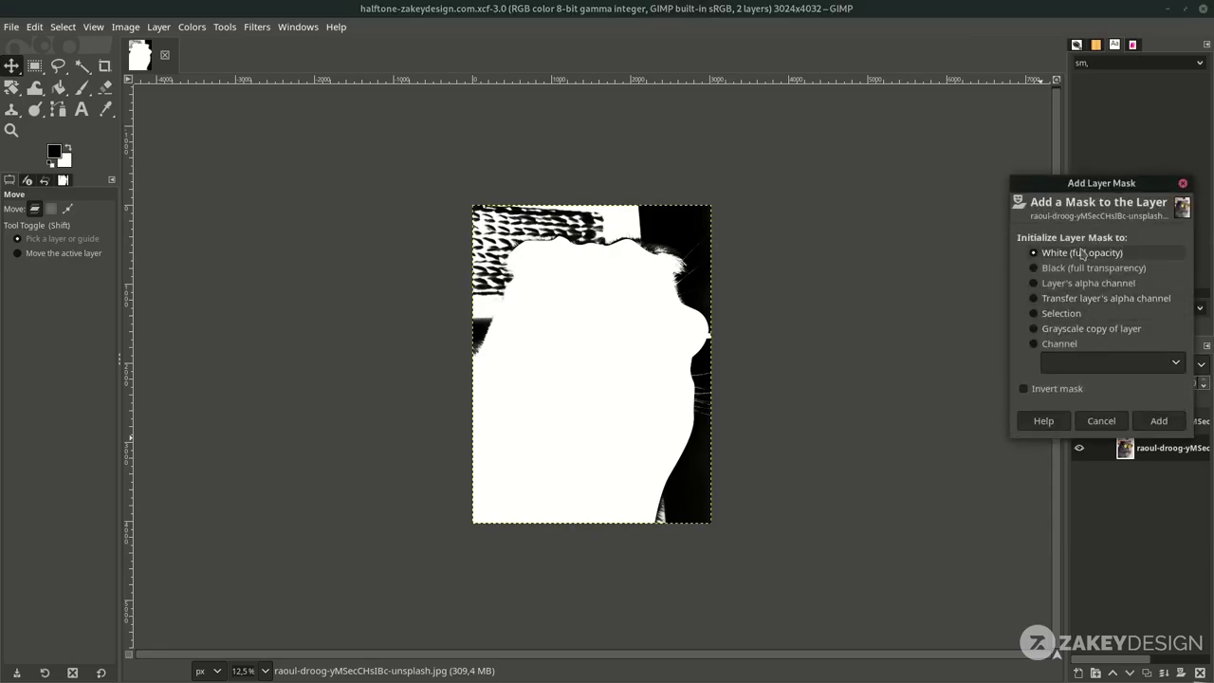
pyautogui.click(1158, 420)
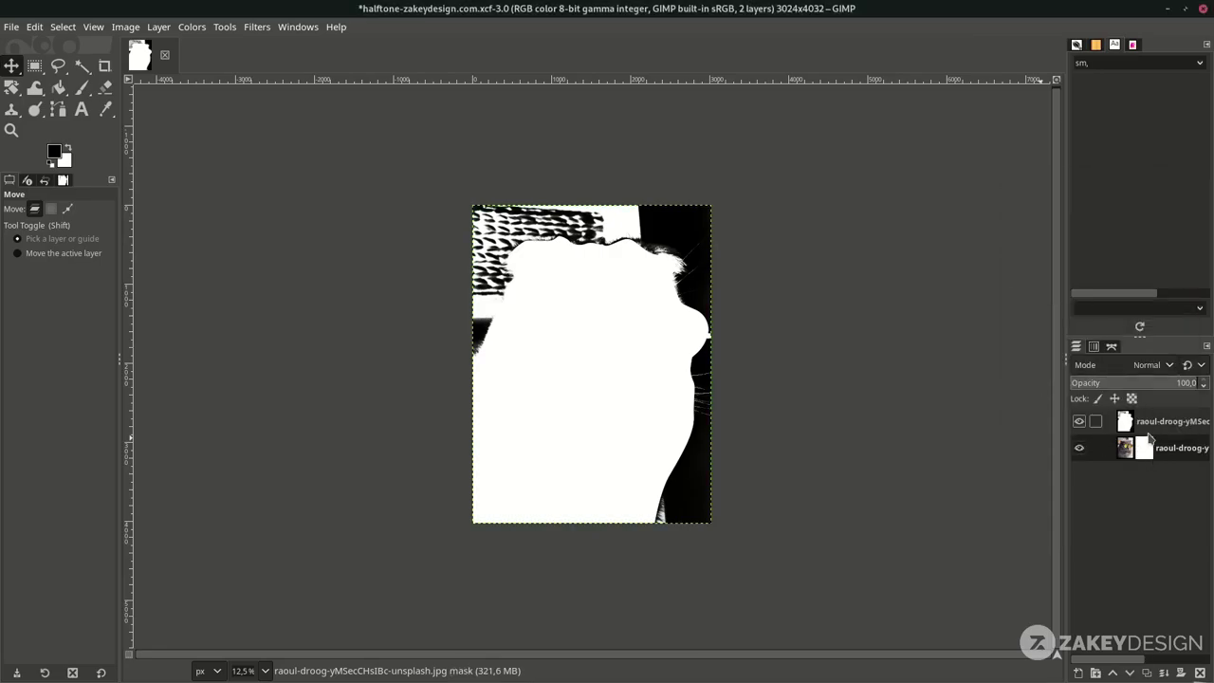
pyautogui.click(1138, 427)
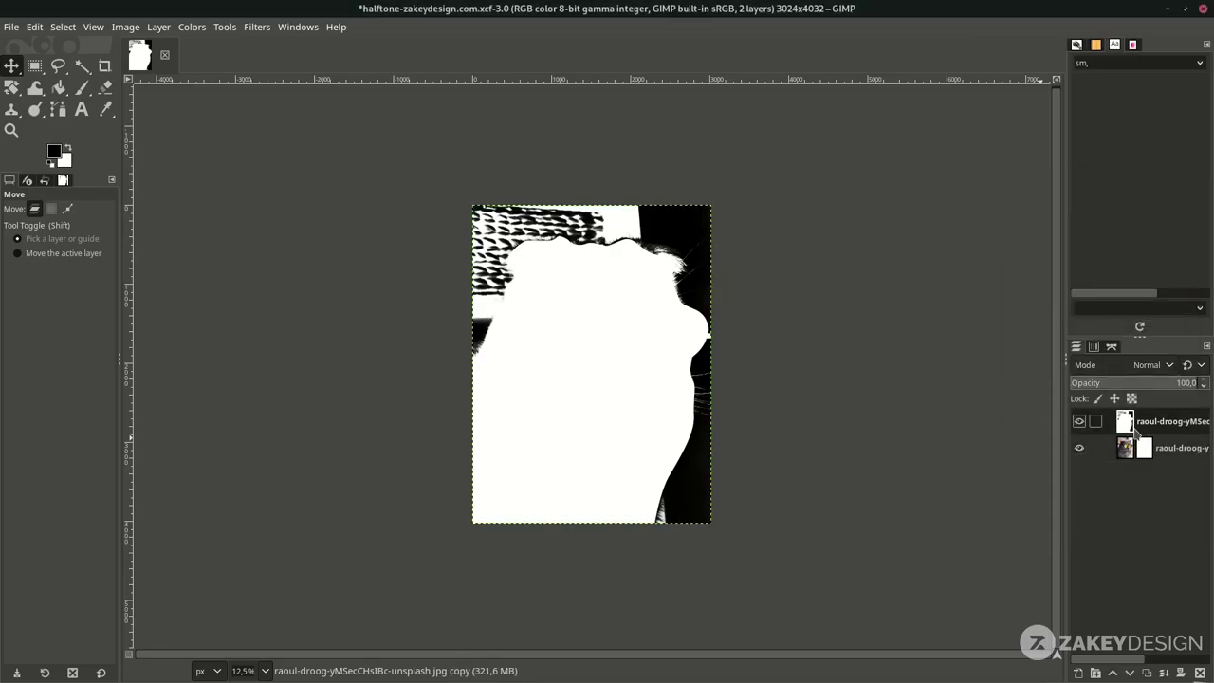
# - Copy the black-and-white cutout layer, paste it into the cat layer's mask and anchor it
pyautogui.hotkey('ctrl', 'c')
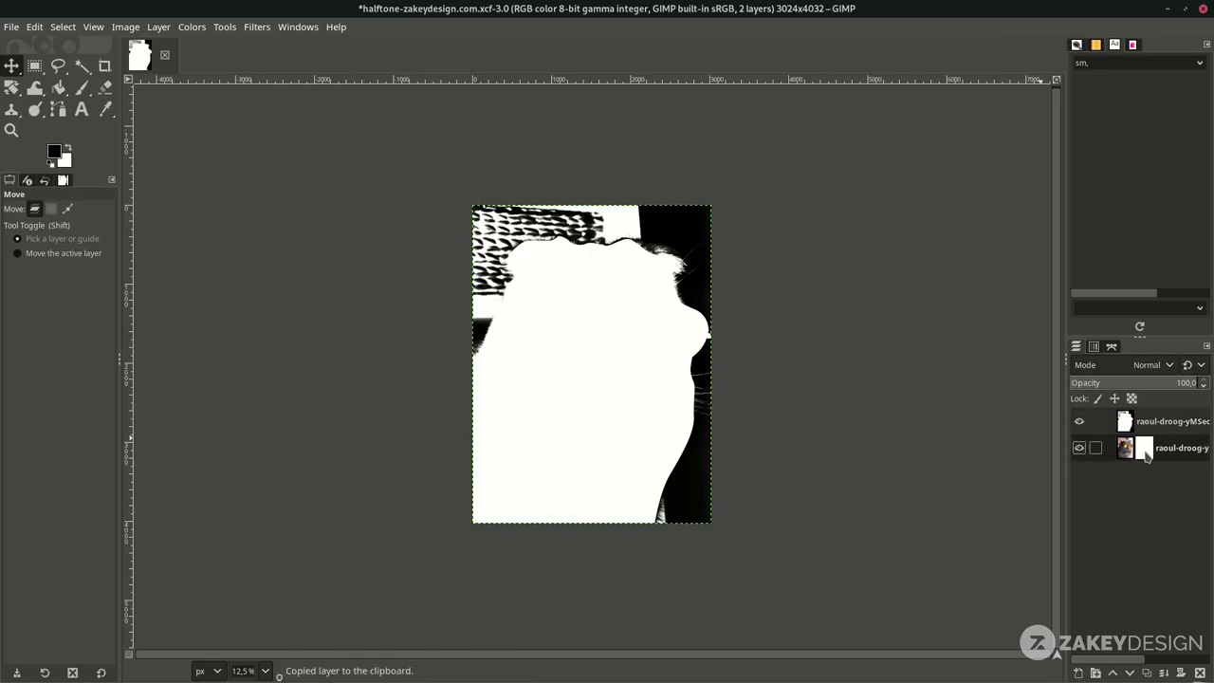
pyautogui.click(1146, 457)
pyautogui.hotkey('ctrl', 'v')
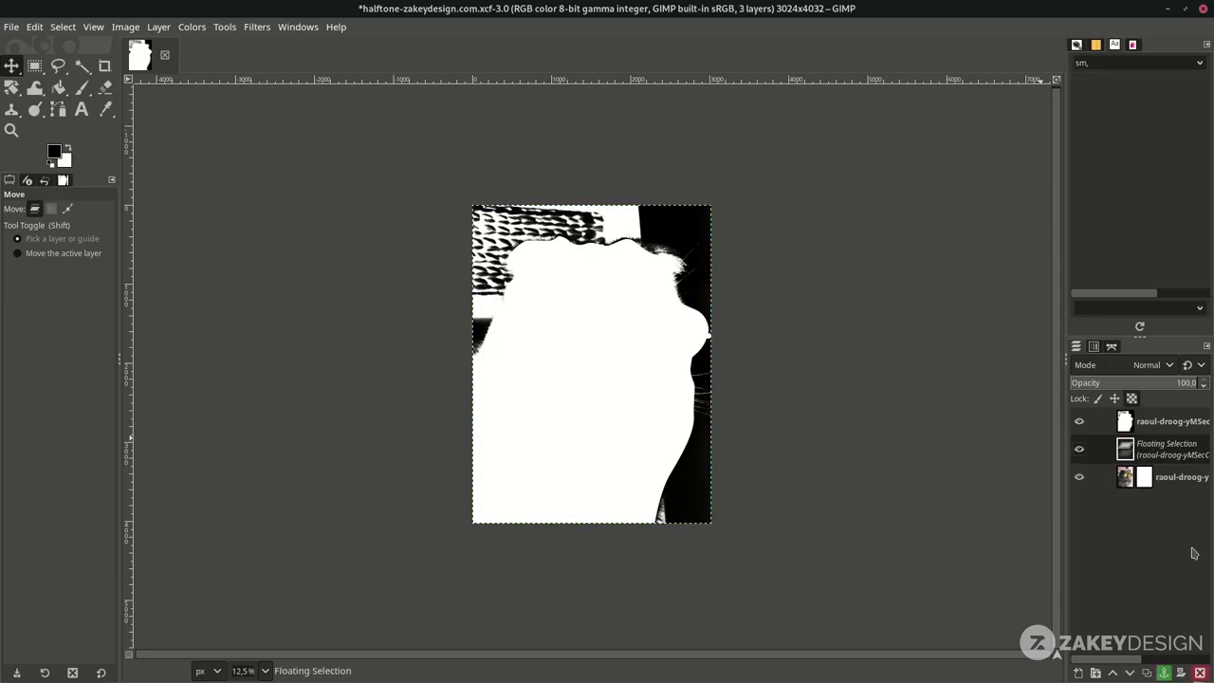
pyautogui.click(1163, 672)
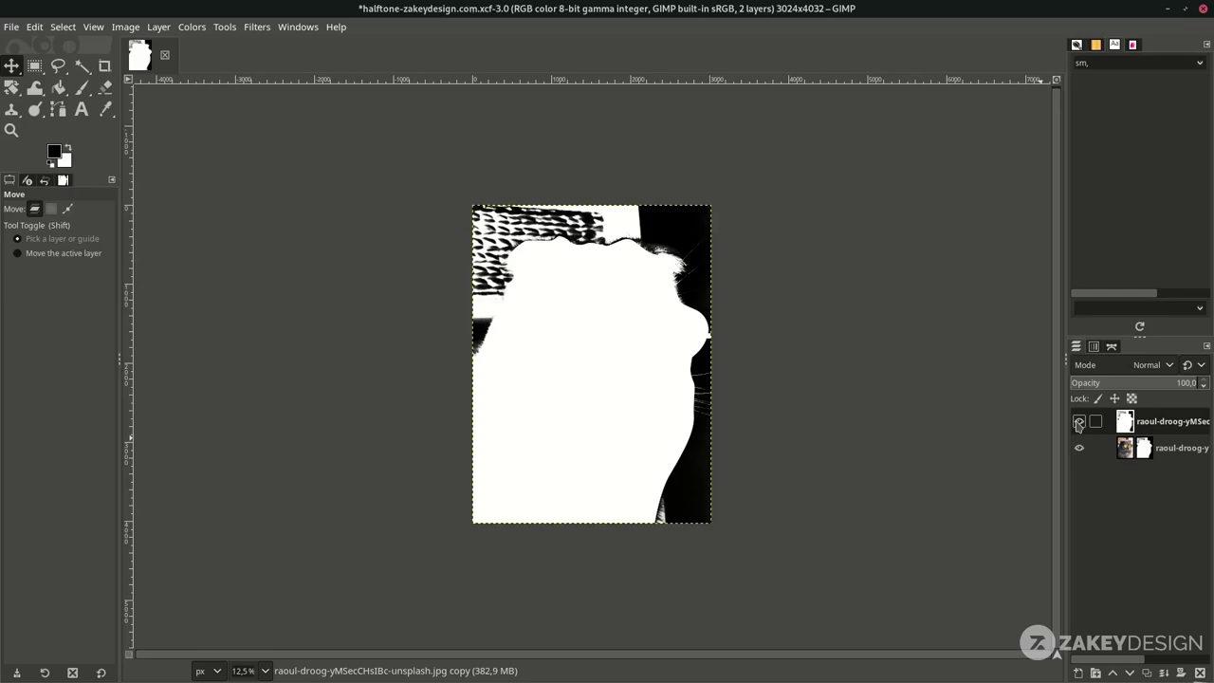
# - Hide the black-and-white cutout layer to reveal the cut-out cat and zoom in
pyautogui.click(1079, 423)
pyautogui.scroll(2, 609, 324)
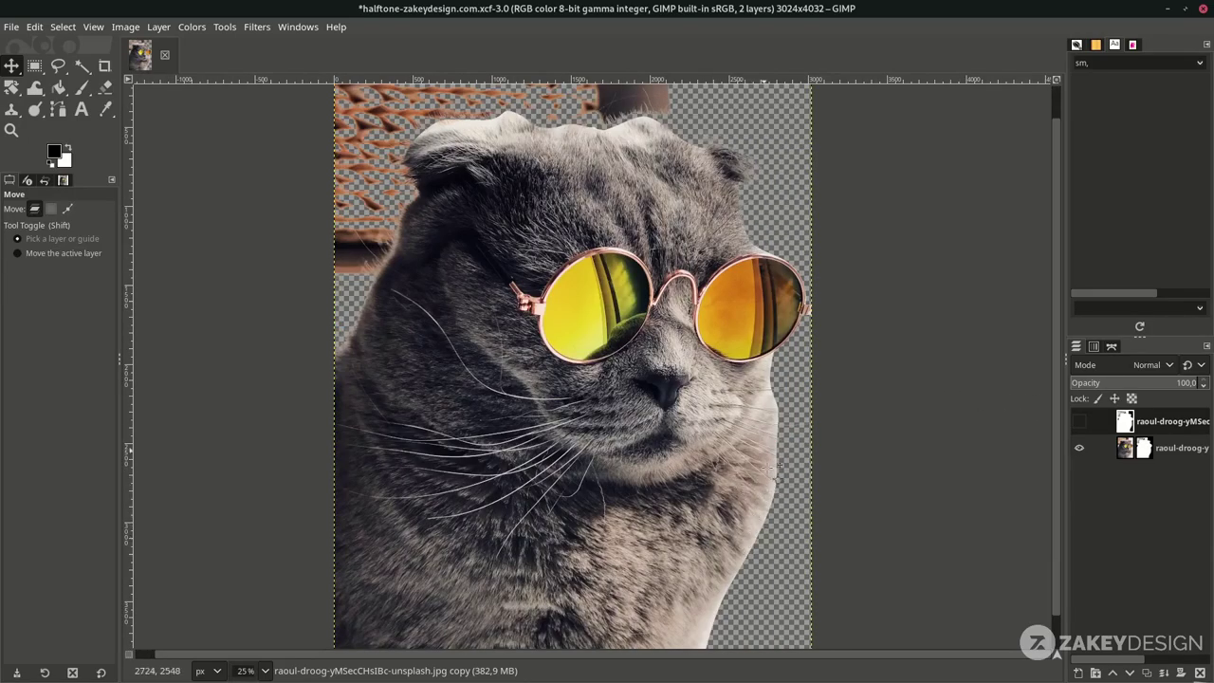
pyautogui.scroll(1, 791, 499)
pyautogui.scroll(-2, 759, 569)
pyautogui.scroll(2, 768, 512)
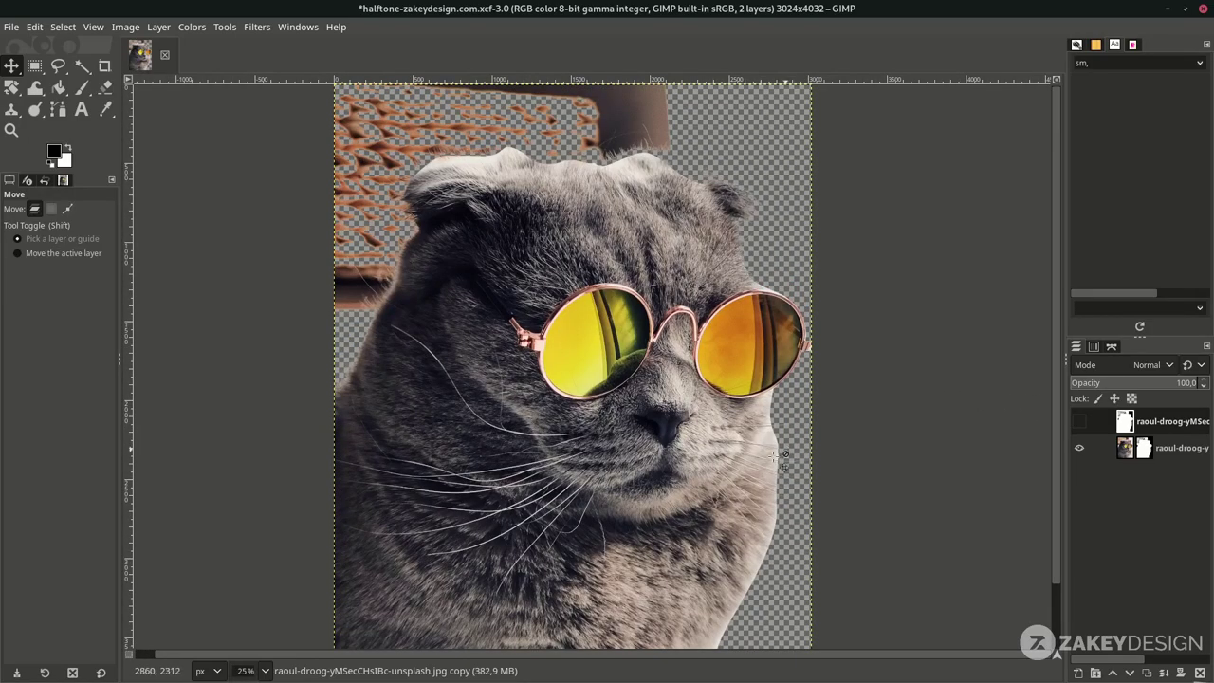
pyautogui.scroll(-1, 709, 164)
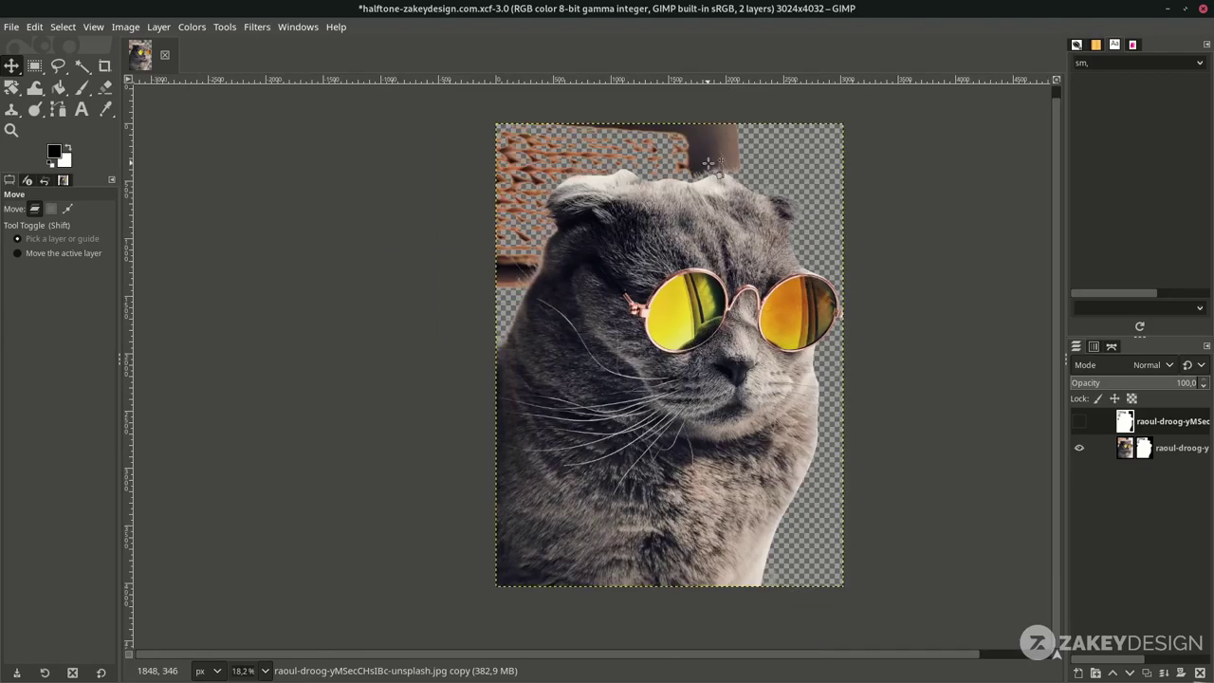
pyautogui.scroll(2, 531, 328)
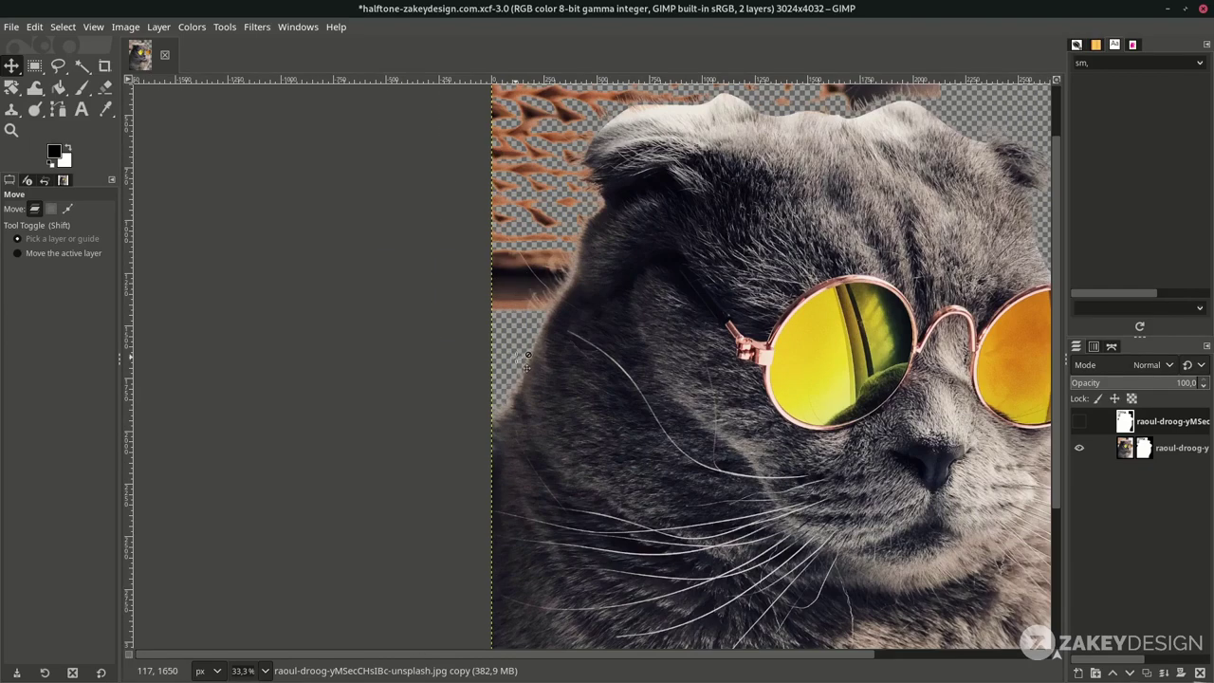
# - Start a new path with curved anchors just left of the cat's head
pyautogui.press('b')
pyautogui.scroll(3, 524, 332)
pyautogui.click(494, 318)
pyautogui.moveTo(546, 314); pyautogui.dragTo(557, 312)
pyautogui.moveTo(621, 261); pyautogui.dragTo(687, 161)
pyautogui.scroll(-2, 693, 289)
# - Extend the path across the top of the head and close it at its starting anchor
pyautogui.moveTo(719, 346); pyautogui.dragTo(720, 300)
pyautogui.hscroll(-3, 791, 199)
pyautogui.moveTo(567, 185); pyautogui.dragTo(664, 179)
pyautogui.moveTo(740, 186); pyautogui.dragTo(763, 196)
pyautogui.moveTo(896, 196); pyautogui.dragTo(953, 190)
pyautogui.scroll(-3, 745, 223)
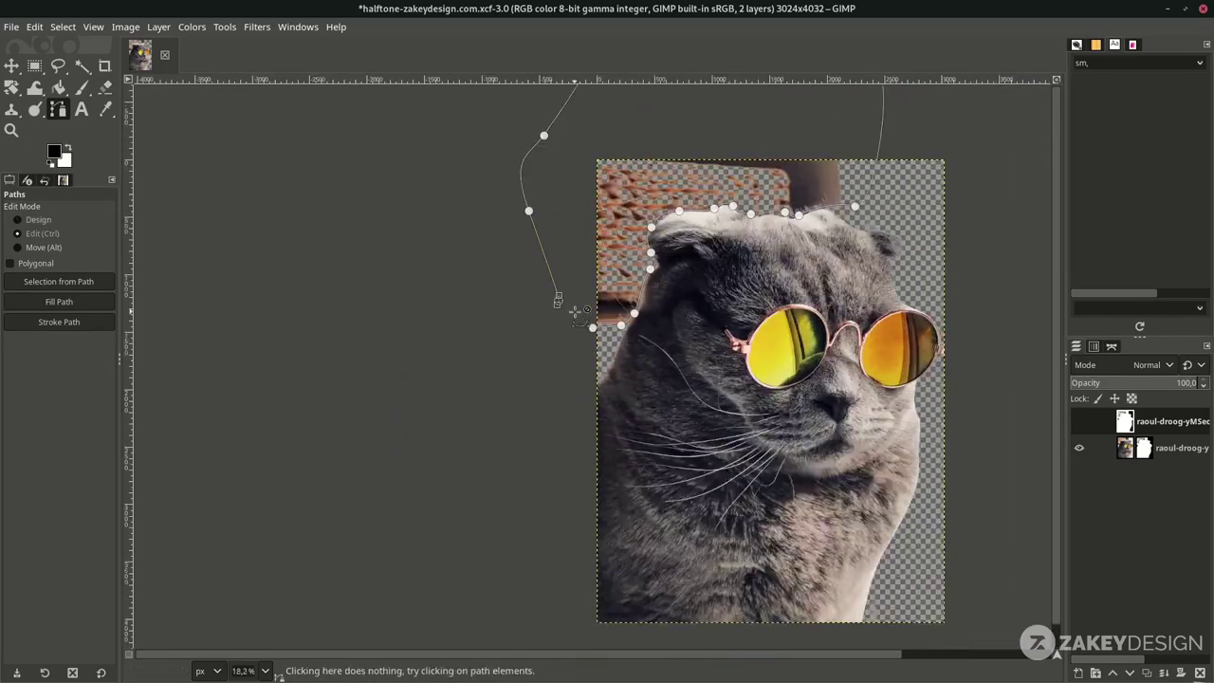
pyautogui.scroll(1, 574, 311)
pyautogui.click(592, 327)
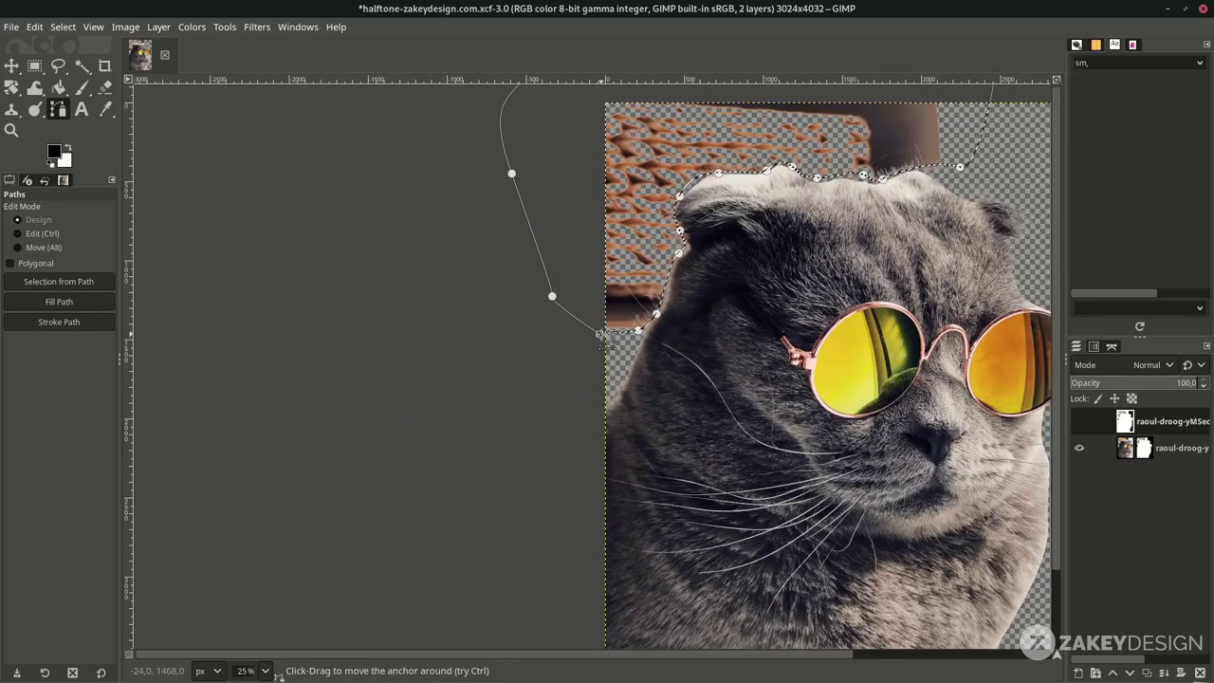
pyautogui.scroll(-1, 598, 245)
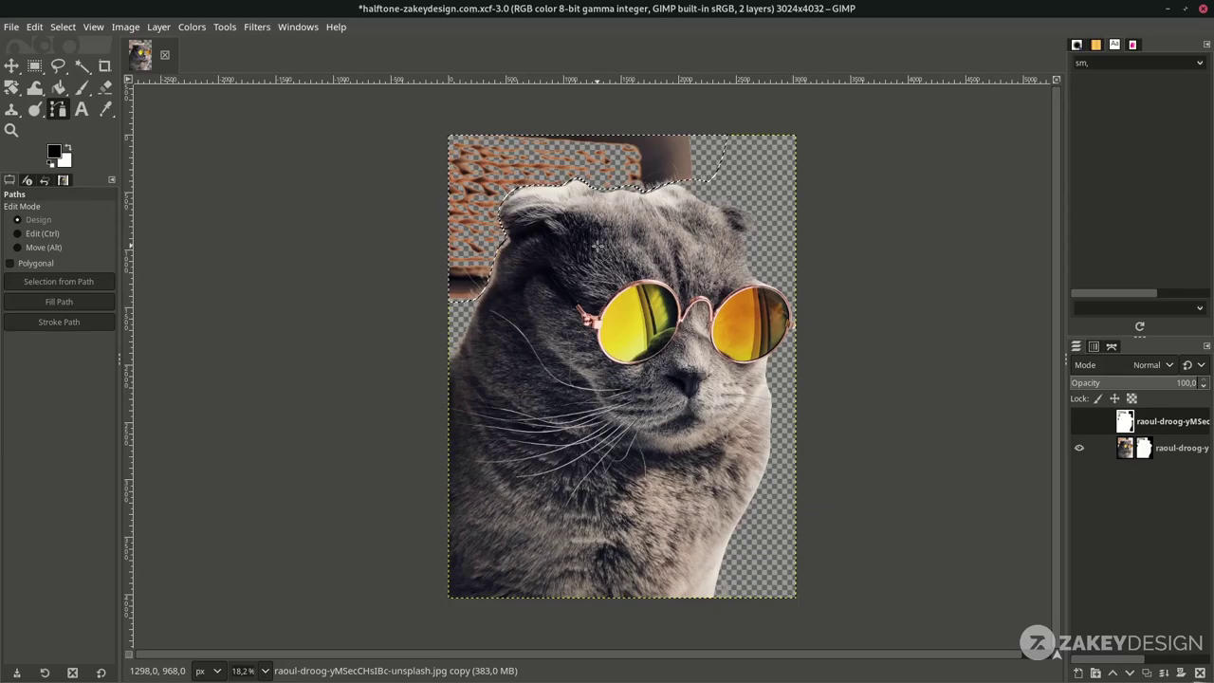
# - Paint black with an enlarged brush on the cat's mask over the leftover orange pattern
pyautogui.click(84, 88)
pyautogui.scroll(1, 579, 124)
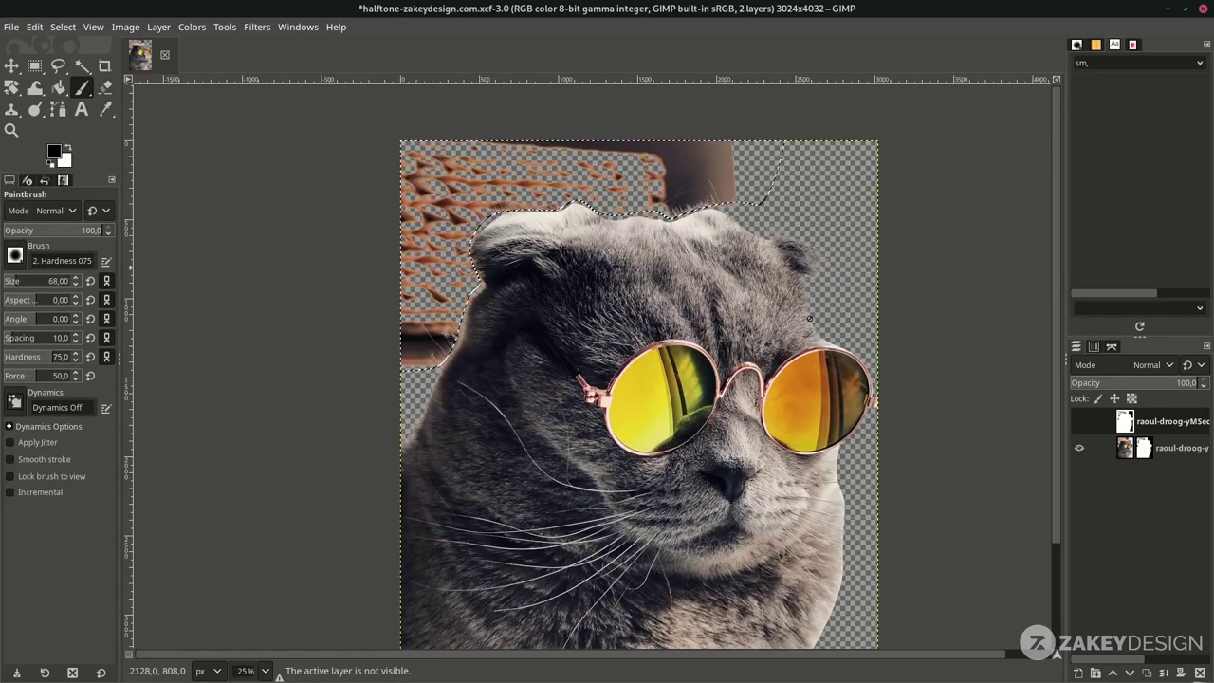
pyautogui.click(1147, 454)
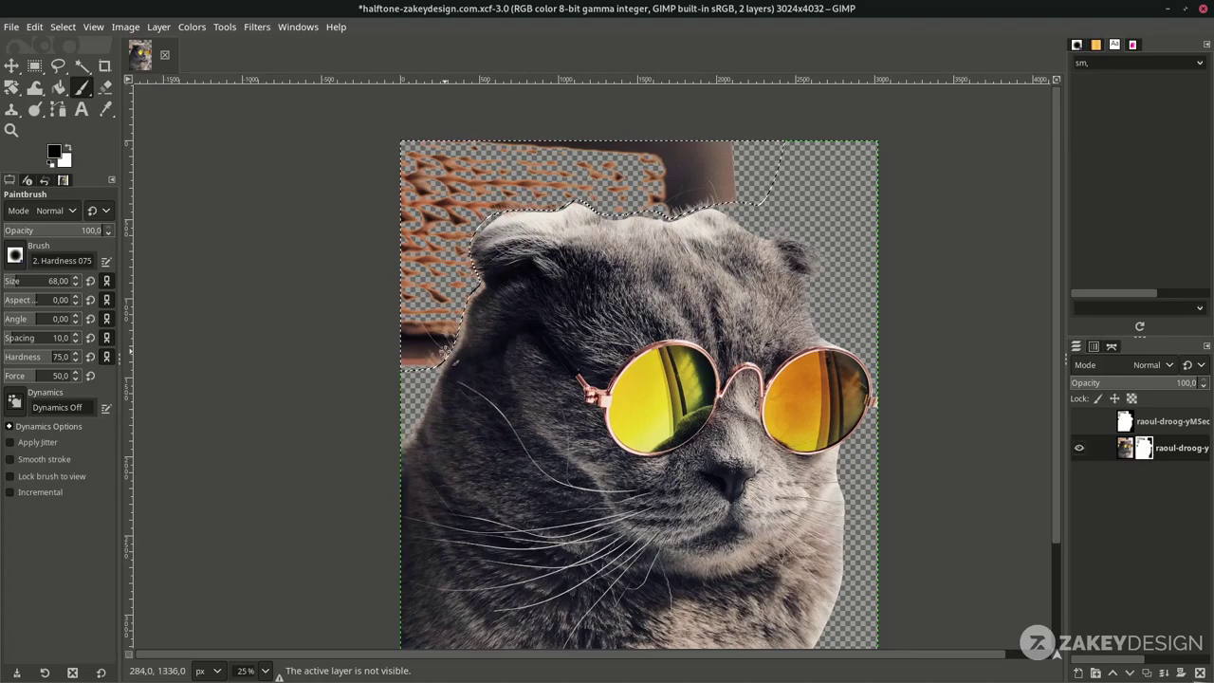
pyautogui.click(49, 285)
pyautogui.moveTo(426, 299)
pyautogui.mouseDown()
pyautogui.moveTo(328, 236)
pyautogui.moveTo(678, 157)
pyautogui.mouseUp()
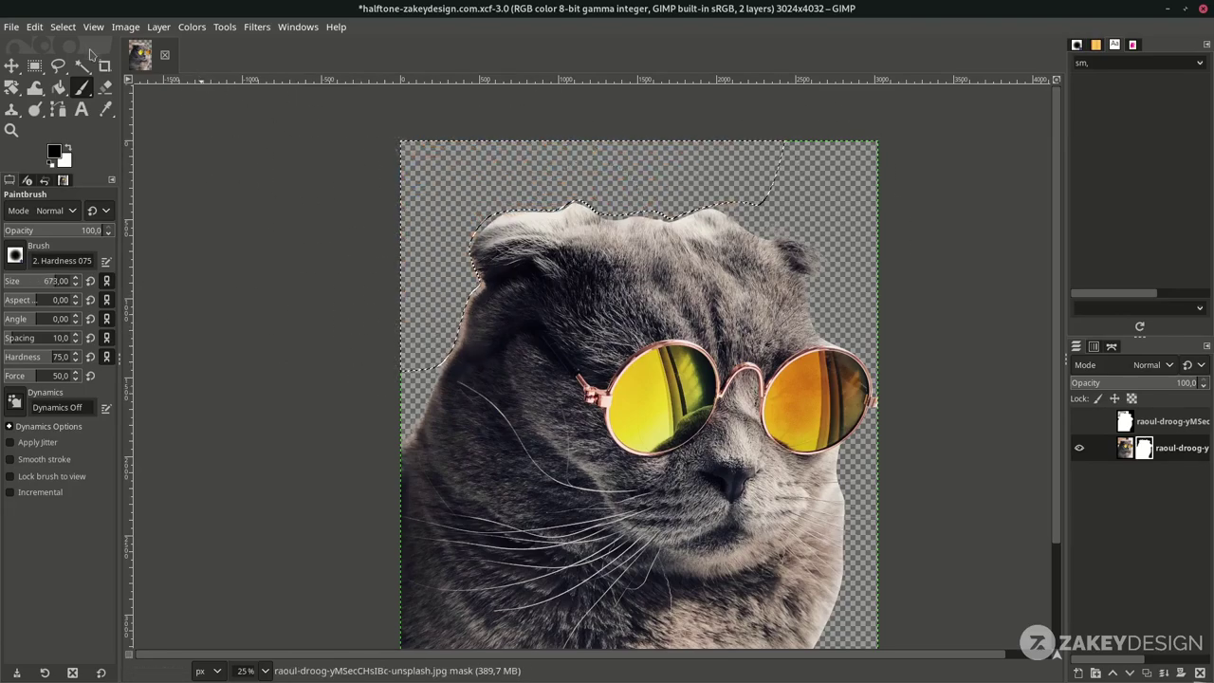
# - Clear the selection and fit the whole image in the window
pyautogui.click(62, 27)
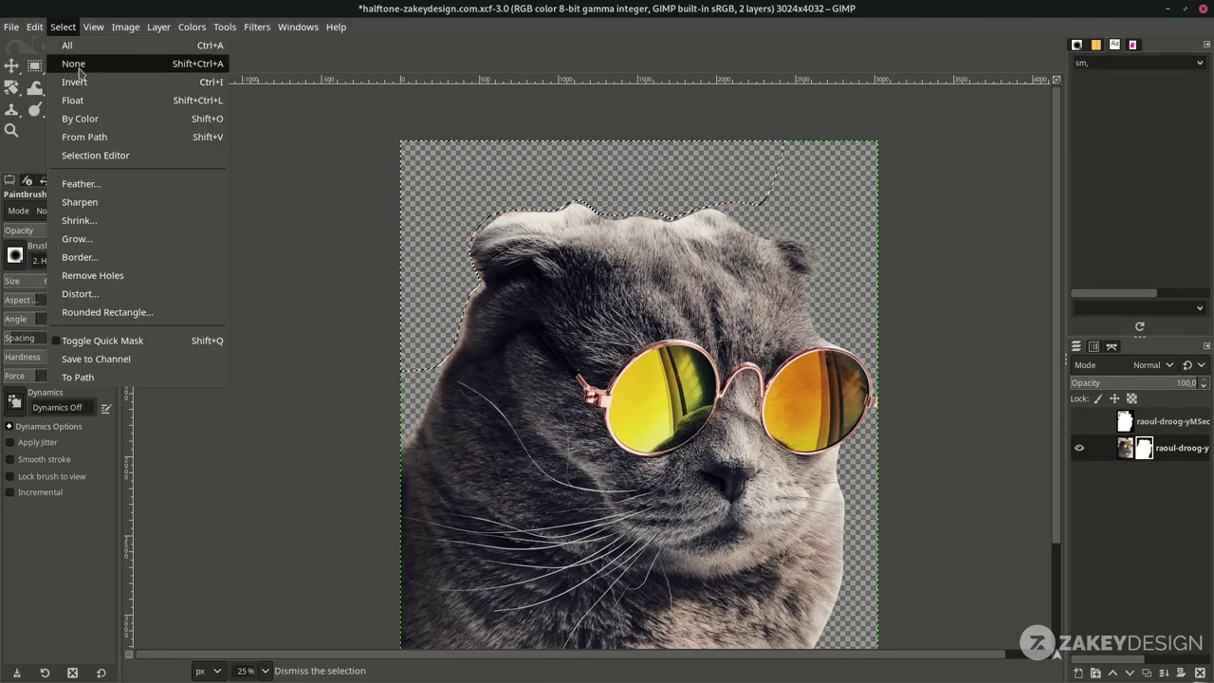
pyautogui.click(74, 64)
pyautogui.press('-')
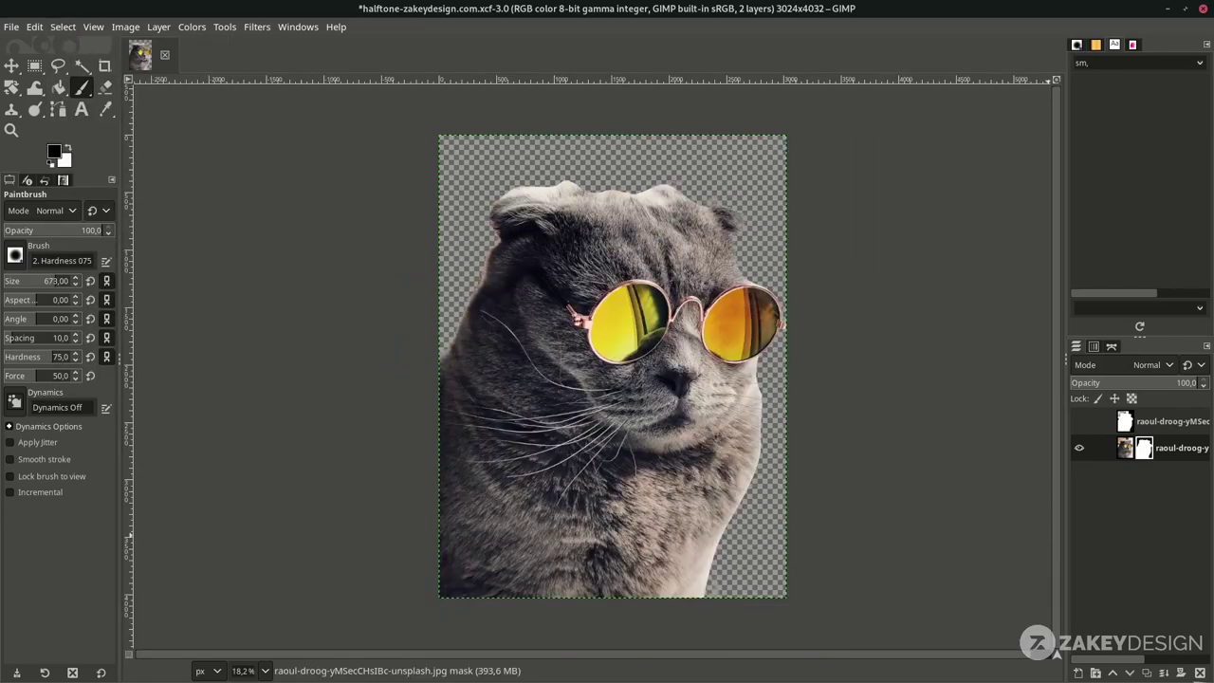
# - Create a layer named bg, move it beneath the cat layer and fill it black
pyautogui.click(1079, 674)
pyautogui.write('b')
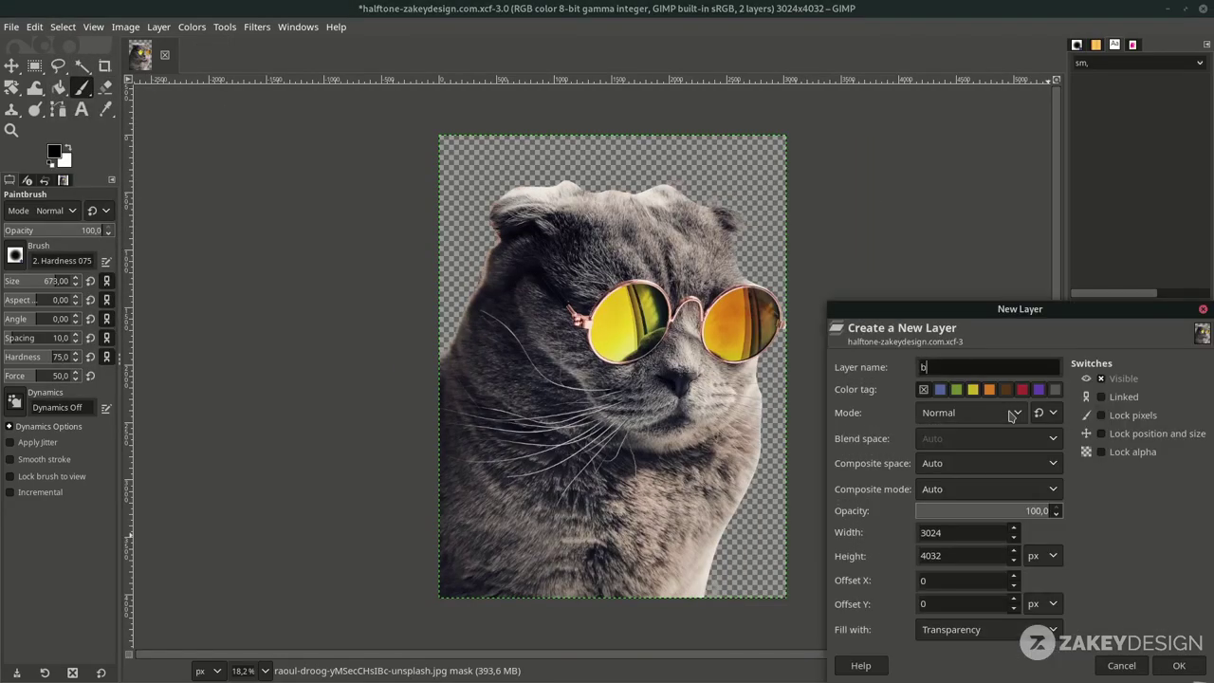
pyautogui.write('g')
pyautogui.press('Return')
pyautogui.moveTo(1189, 451); pyautogui.dragTo(1187, 497)
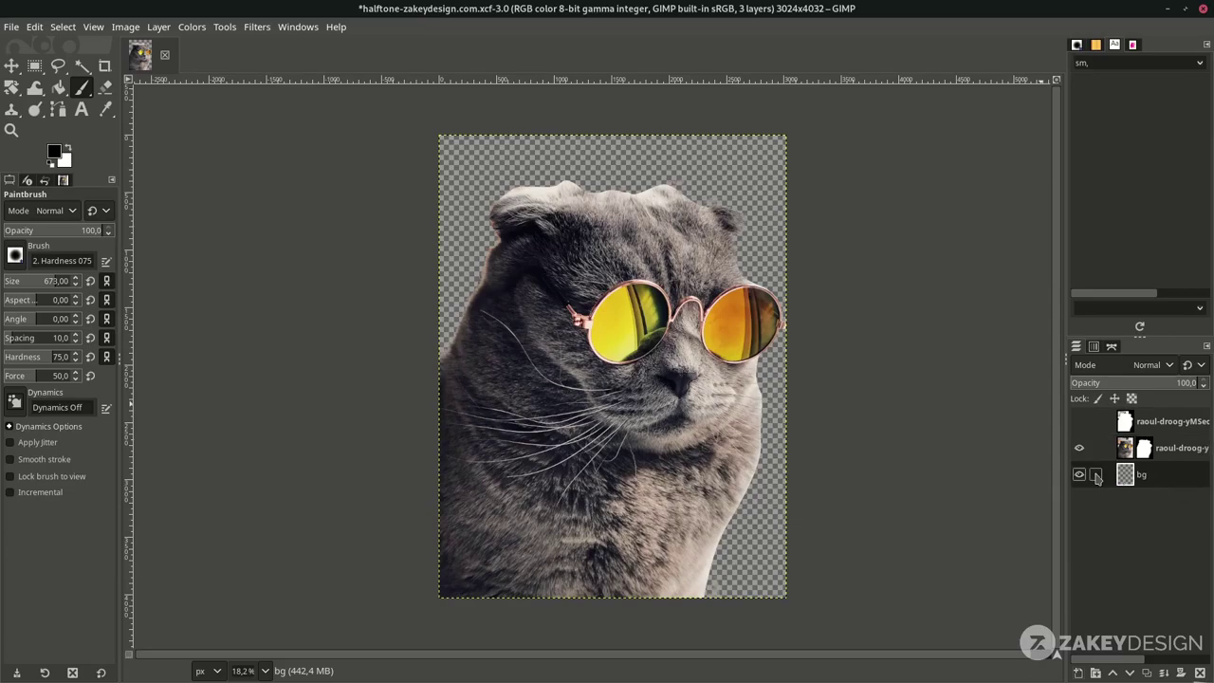
pyautogui.click(57, 89)
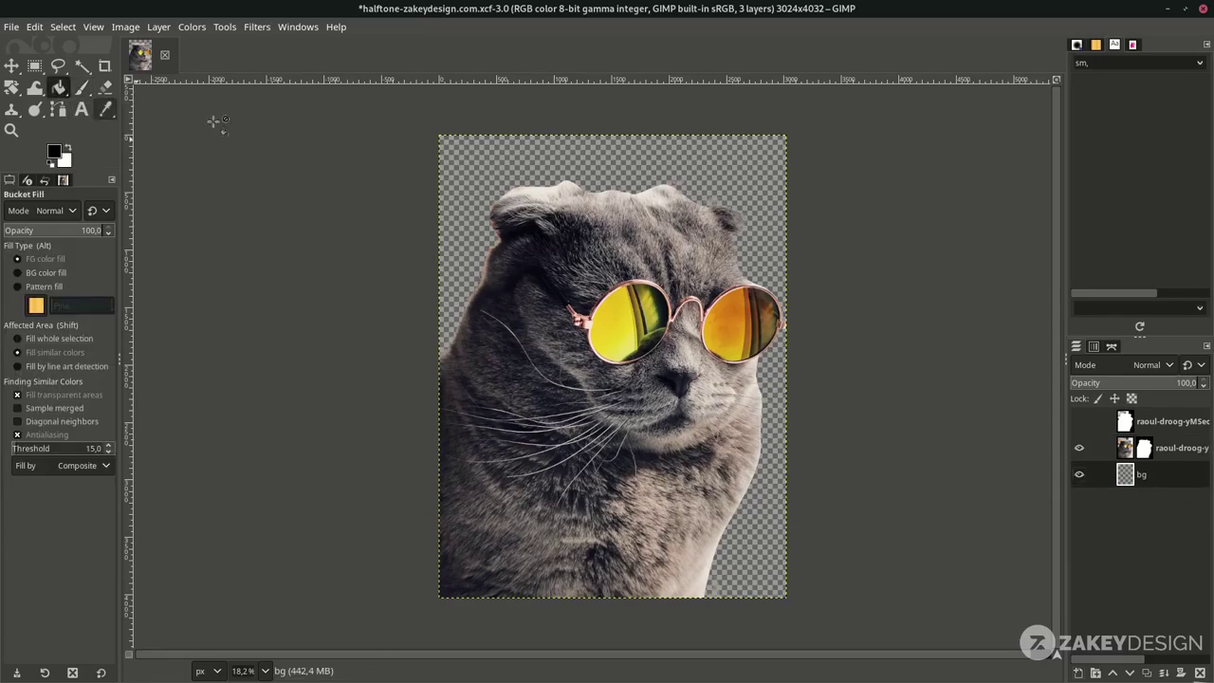
pyautogui.click(462, 169)
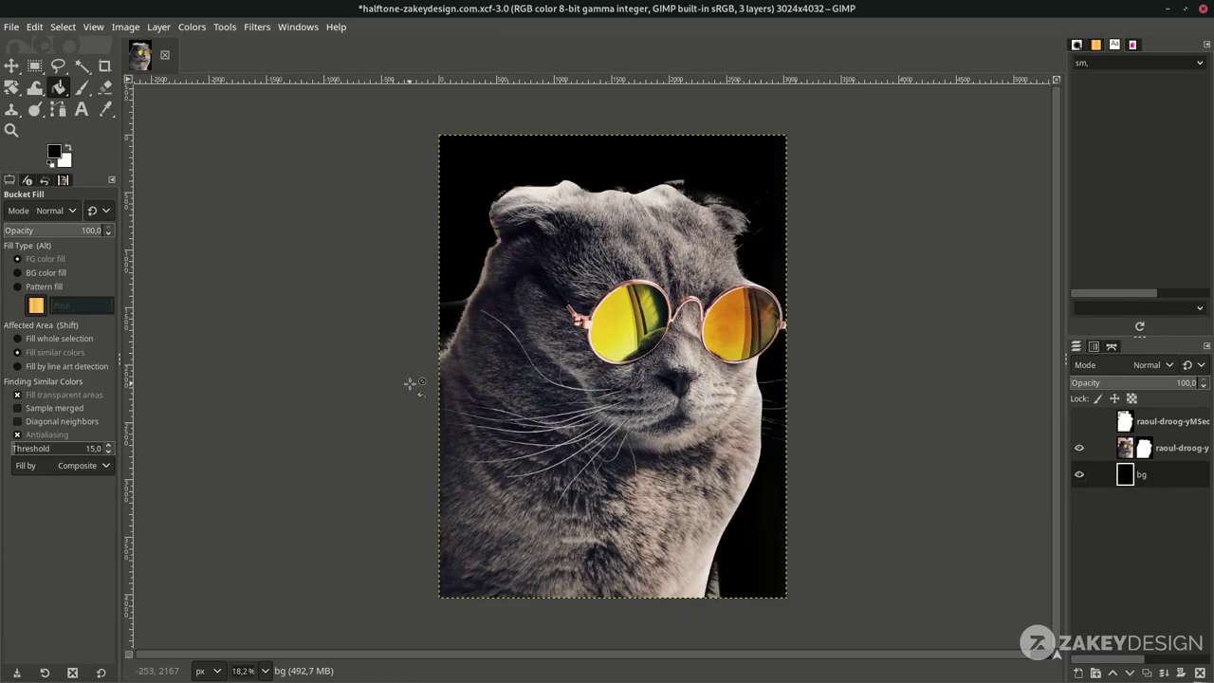
pyautogui.click(82, 91)
pyautogui.click(17, 256)
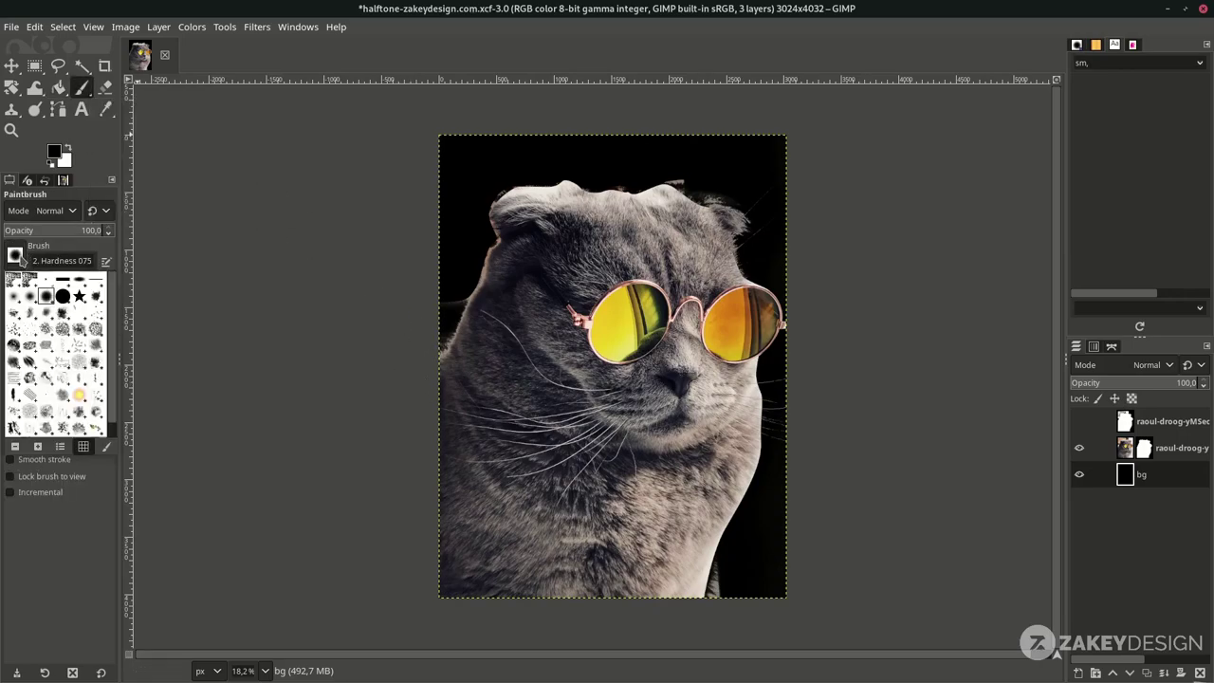
# - Choose a textured fur brush at size 423
pyautogui.click(14, 365)
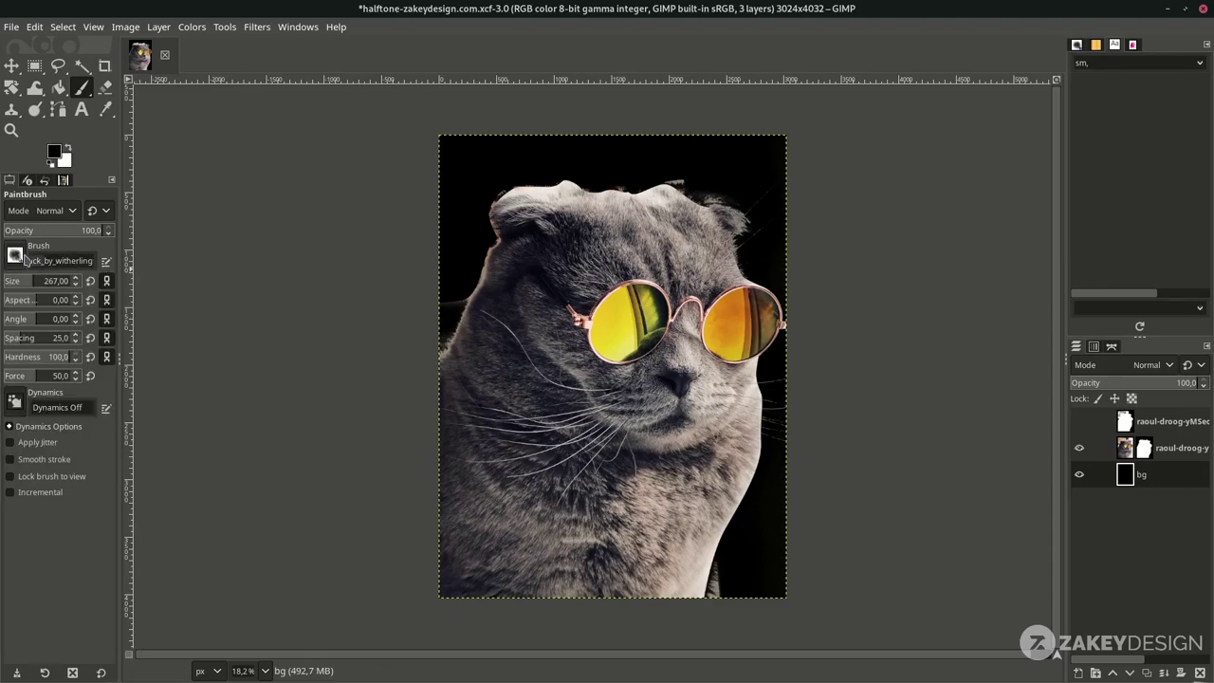
pyautogui.click(39, 280)
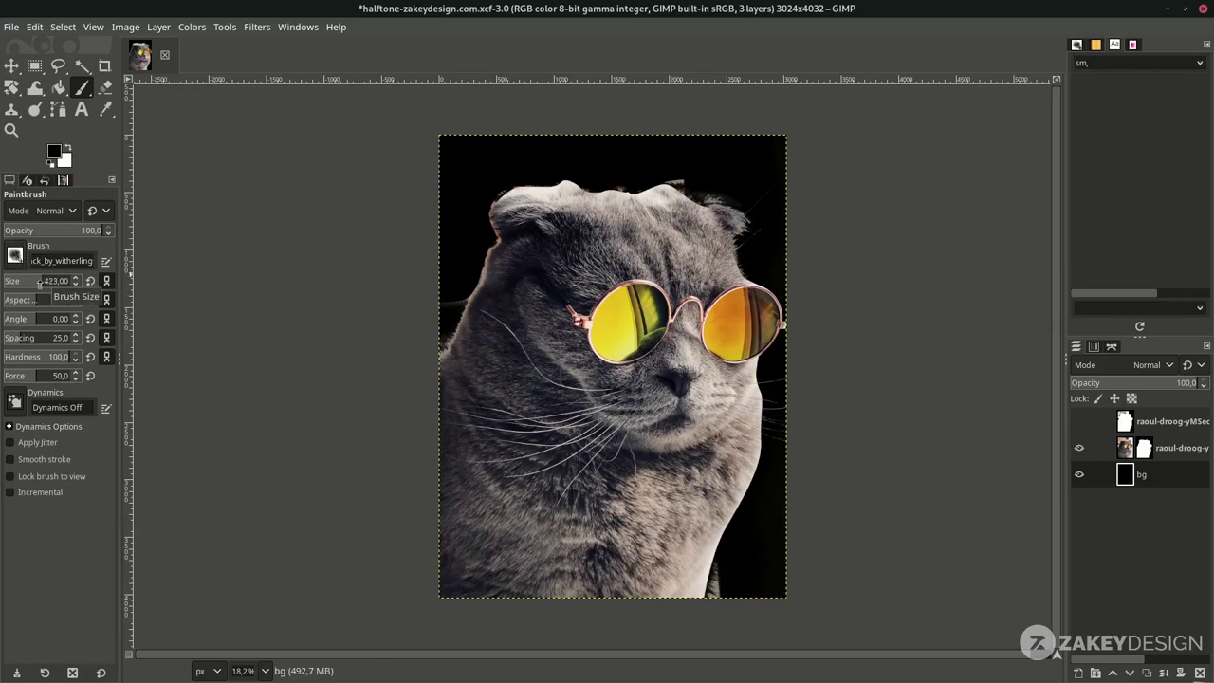
pyautogui.scroll(2, 476, 300)
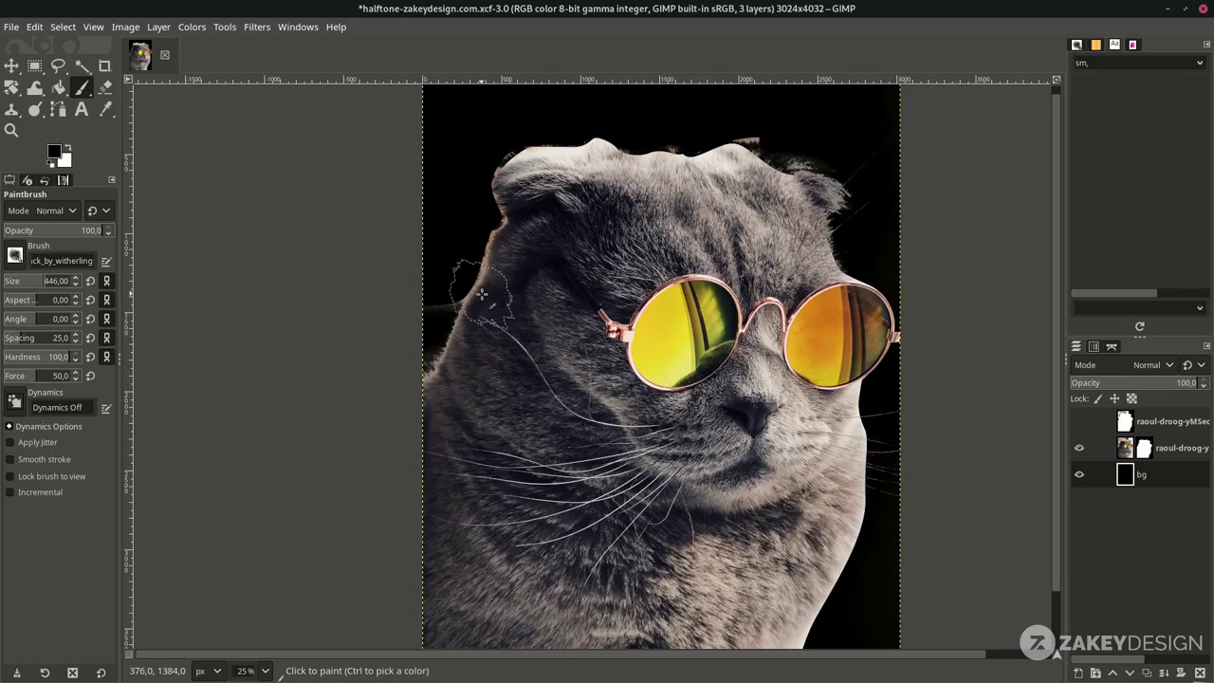
# - Paint the cat's mask to restore fur on the left edge, clean the head top, angle -59
pyautogui.click(1145, 450)
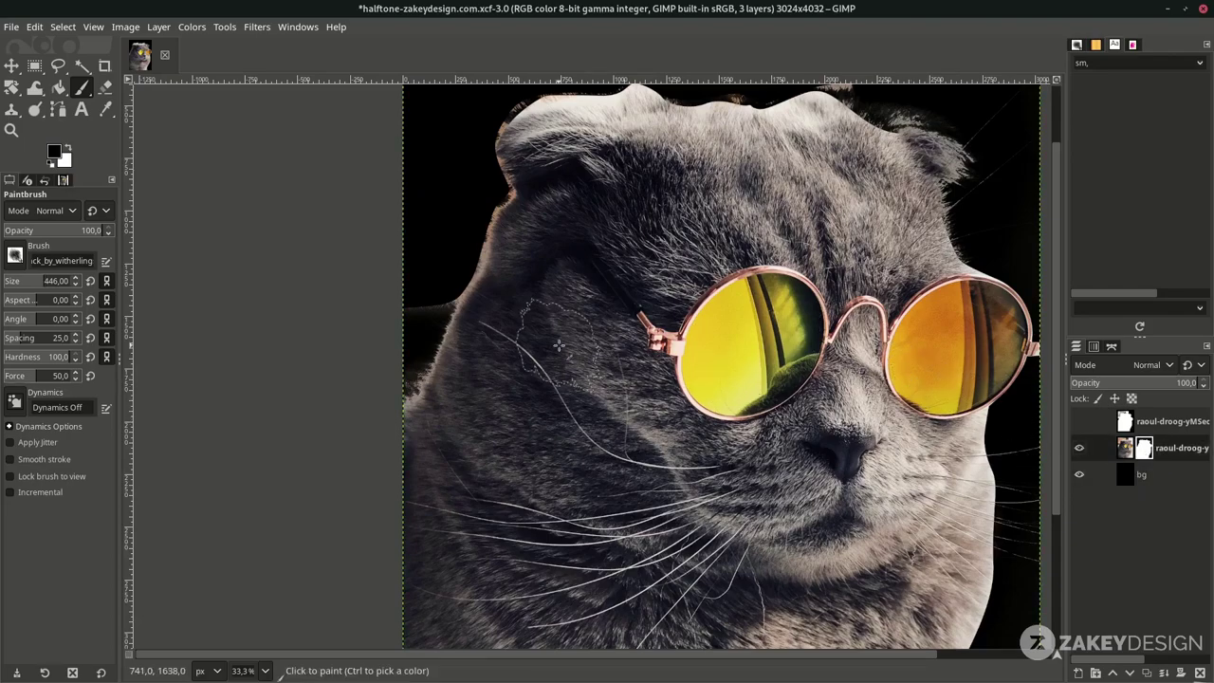
pyautogui.moveTo(399, 277)
pyautogui.mouseDown()
pyautogui.moveTo(407, 307)
pyautogui.moveTo(415, 285)
pyautogui.moveTo(393, 359)
pyautogui.mouseUp()
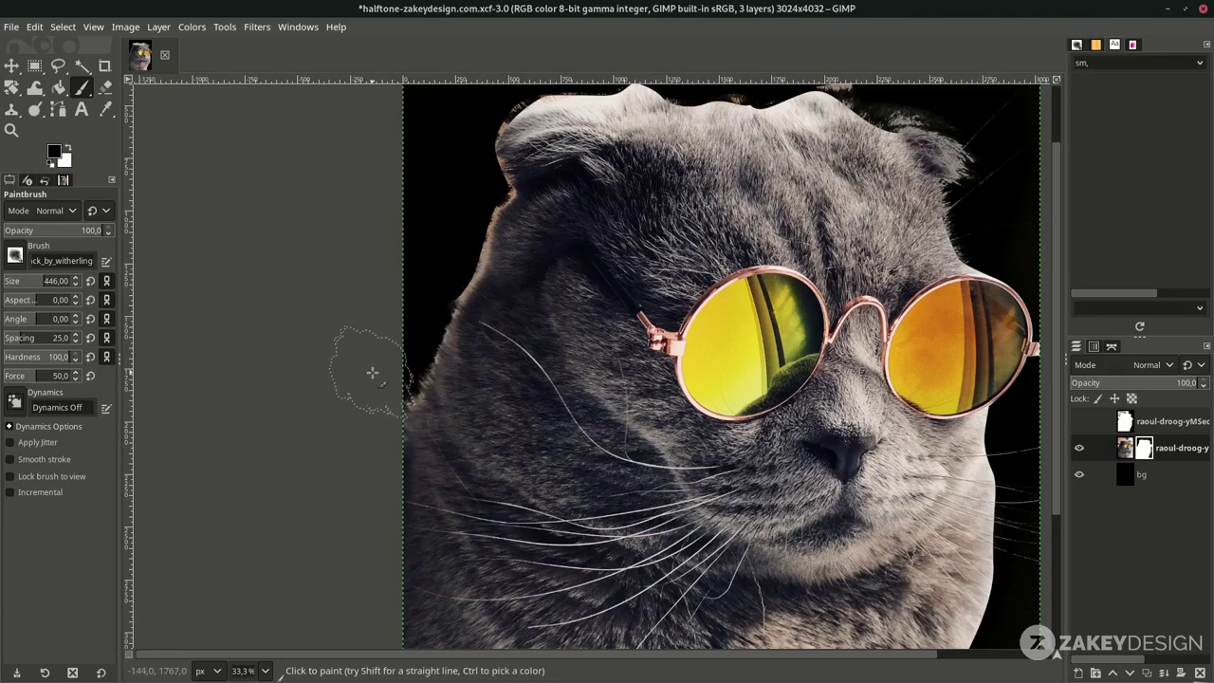
pyautogui.hotkey('ctrl', 'z')
pyautogui.hotkey('ctrl', 'y')
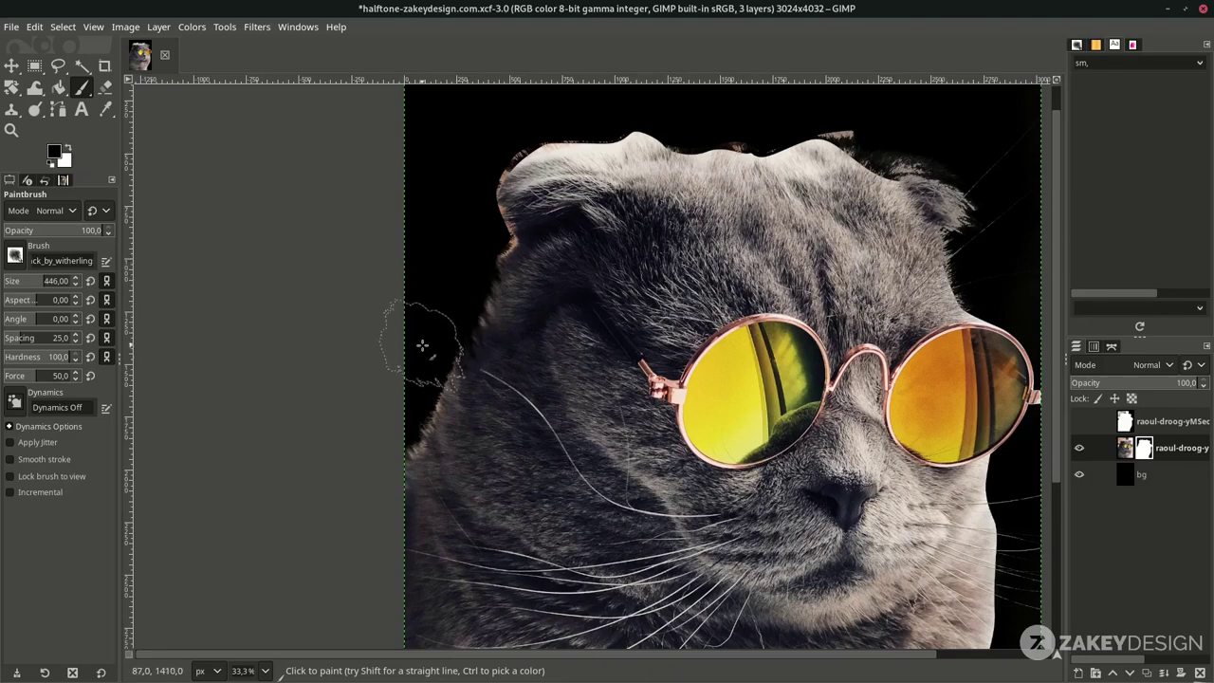
pyautogui.scroll(2, 420, 347)
pyautogui.moveTo(542, 142)
pyautogui.mouseDown()
pyautogui.moveTo(619, 151)
pyautogui.moveTo(467, 164)
pyautogui.moveTo(496, 176)
pyautogui.moveTo(718, 156)
pyautogui.moveTo(881, 168)
pyautogui.mouseUp()
pyautogui.hscroll(3, 880, 169)
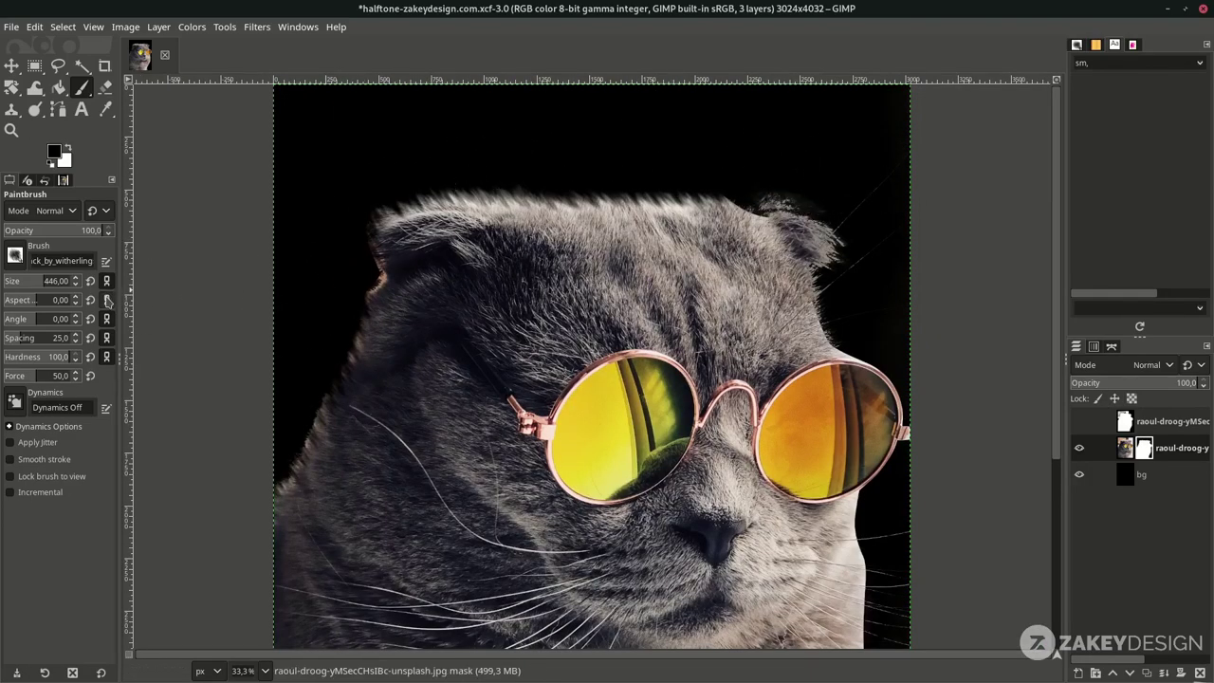
pyautogui.moveTo(24, 321); pyautogui.dragTo(21, 320)
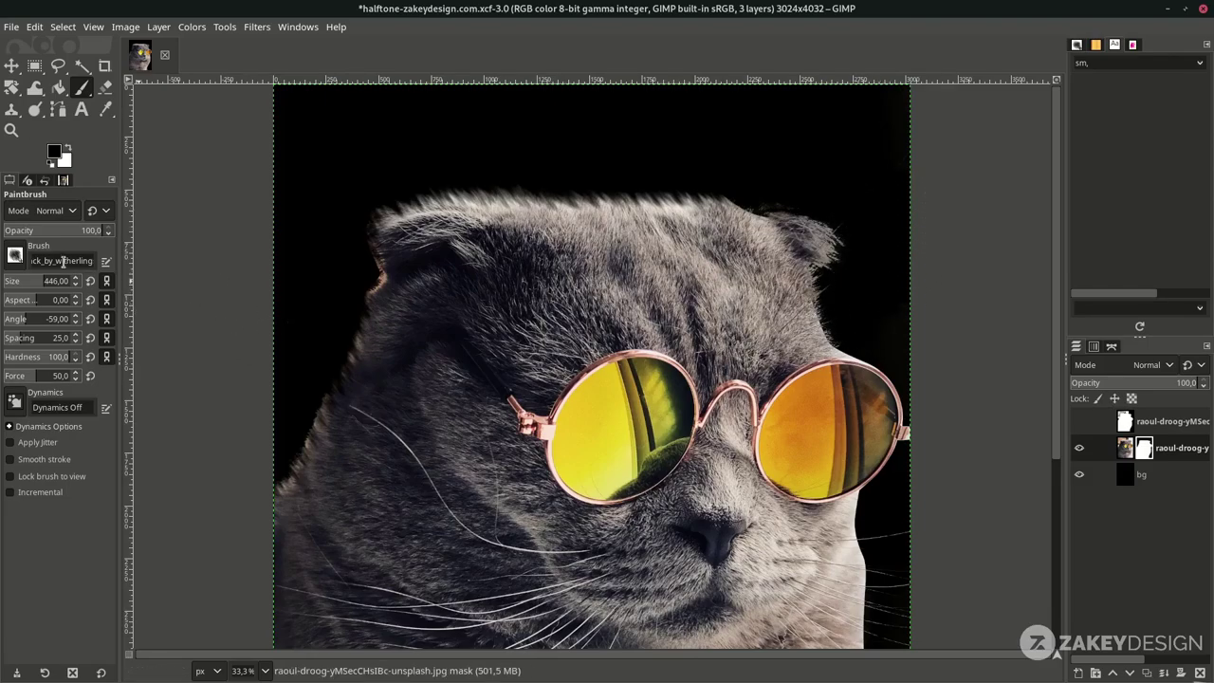
# - Pick the fur_brush_pack brush and set its size to 307
pyautogui.click(20, 262)
pyautogui.doubleClick(32, 368)
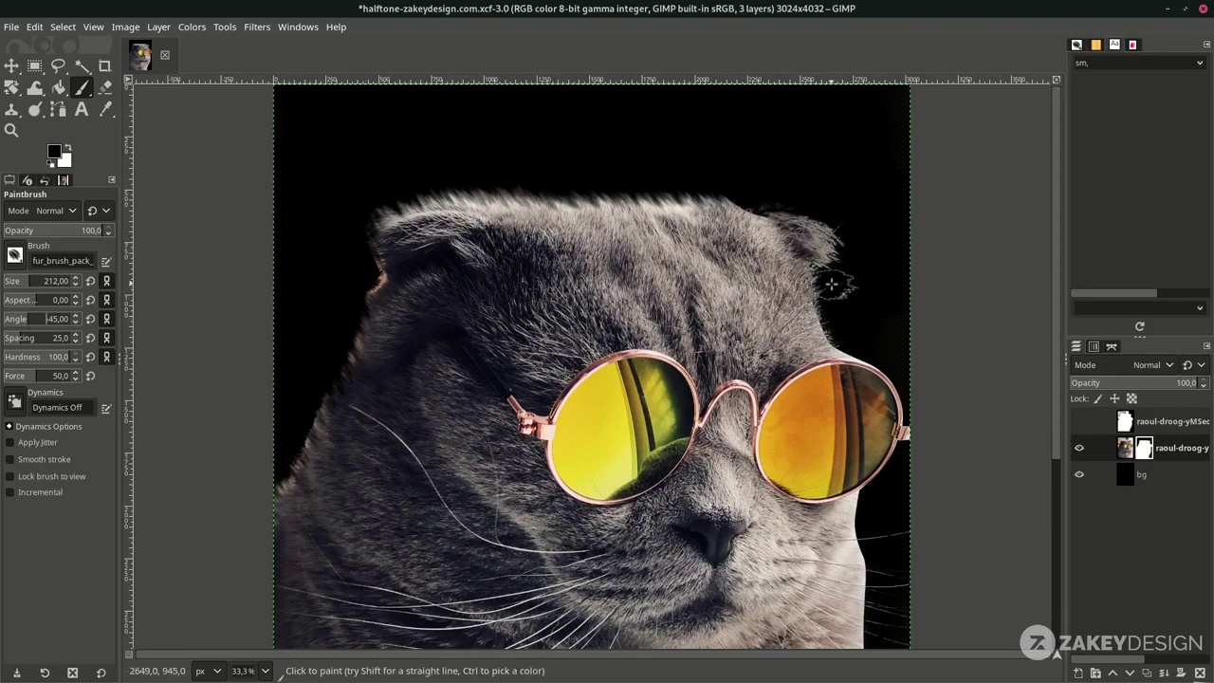
pyautogui.scroll(-5, 844, 294)
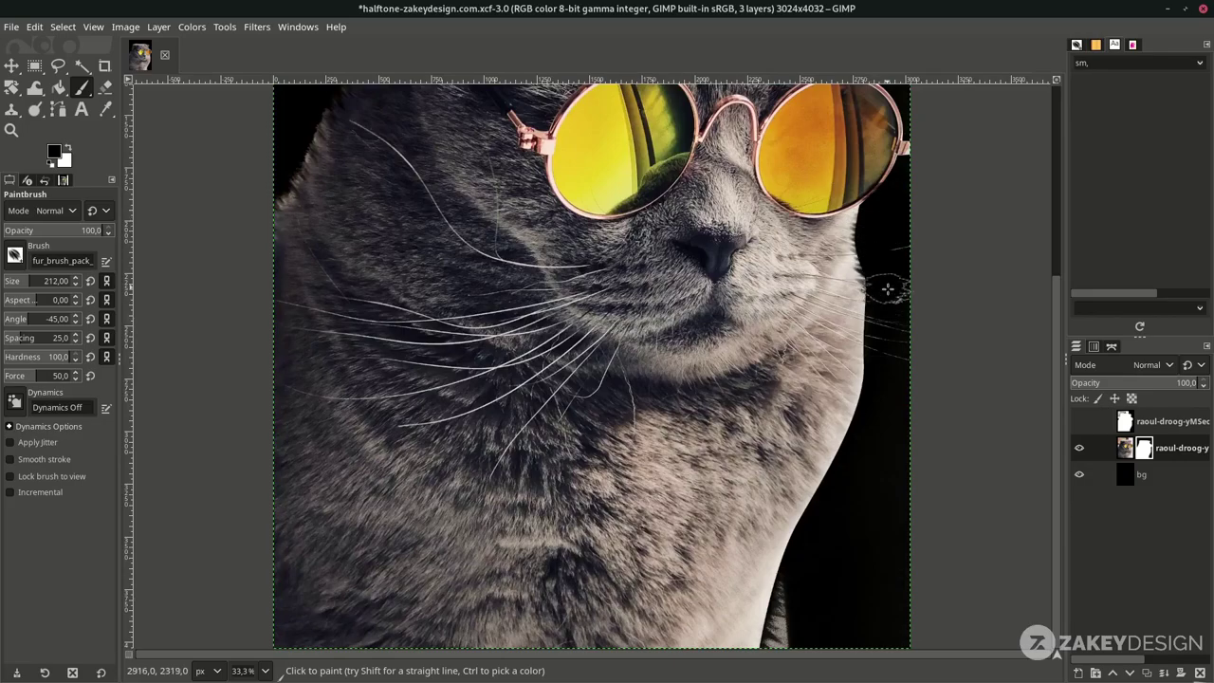
pyautogui.click(52, 281)
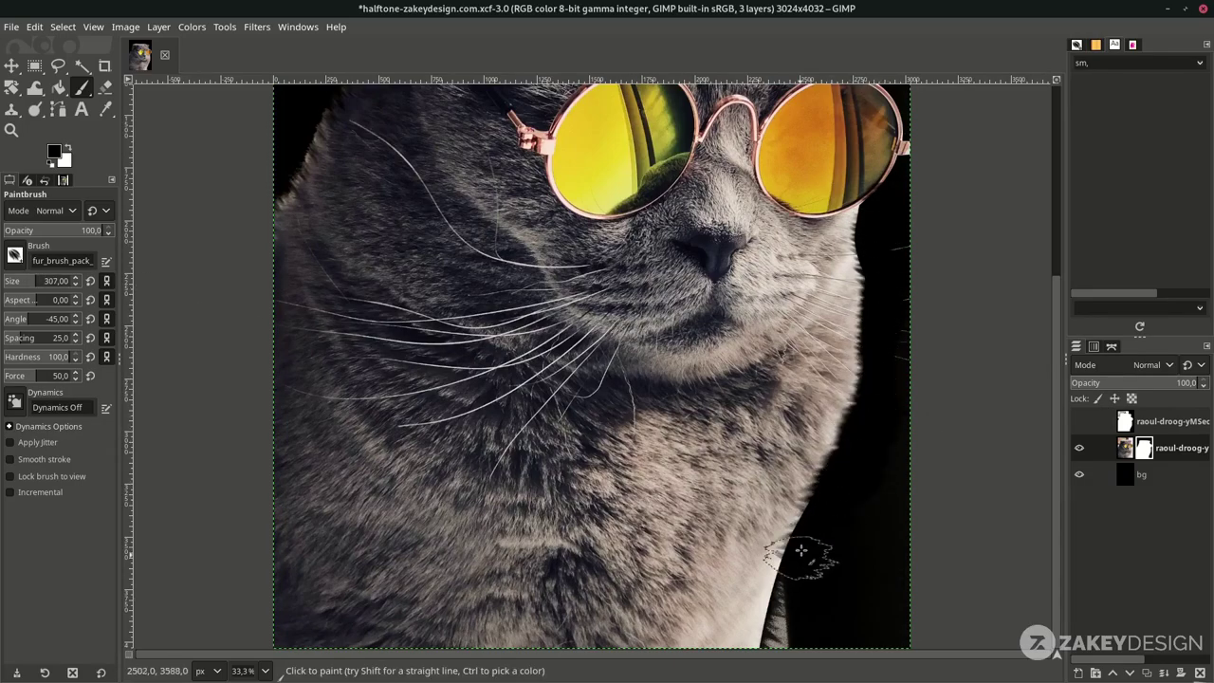
pyautogui.scroll(-3, 798, 618)
pyautogui.scroll(3, 854, 427)
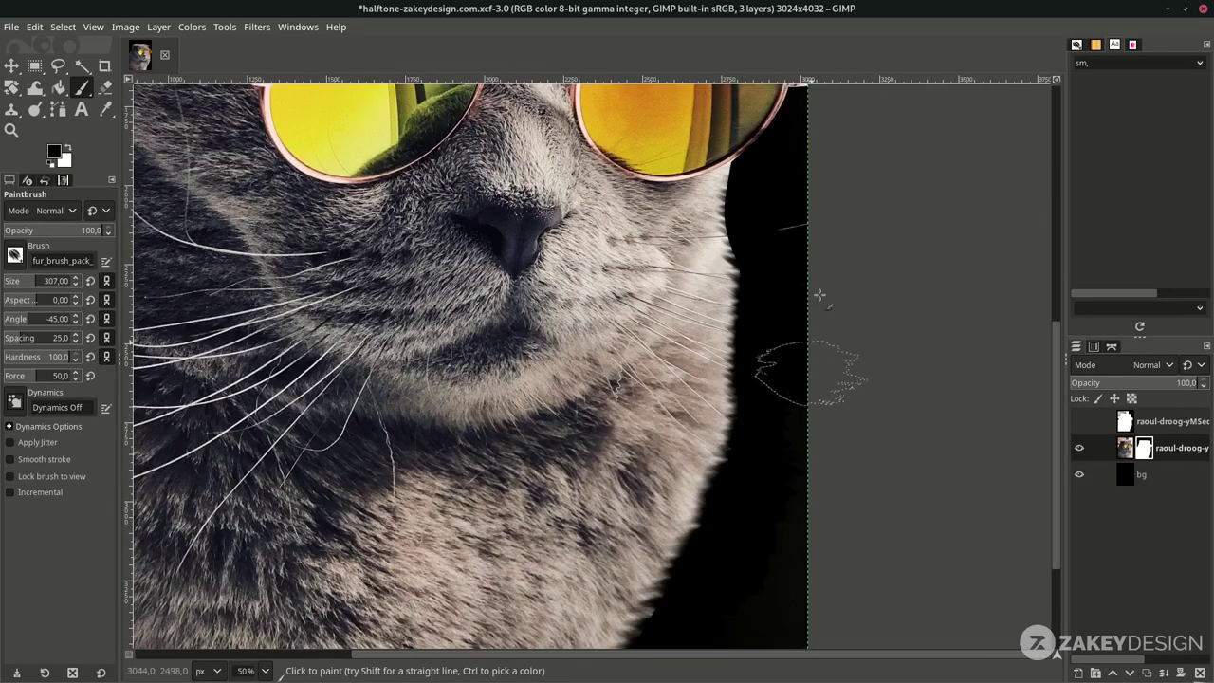
pyautogui.scroll(-1, 774, 210)
pyautogui.scroll(-1, 786, 523)
pyautogui.scroll(2, 778, 578)
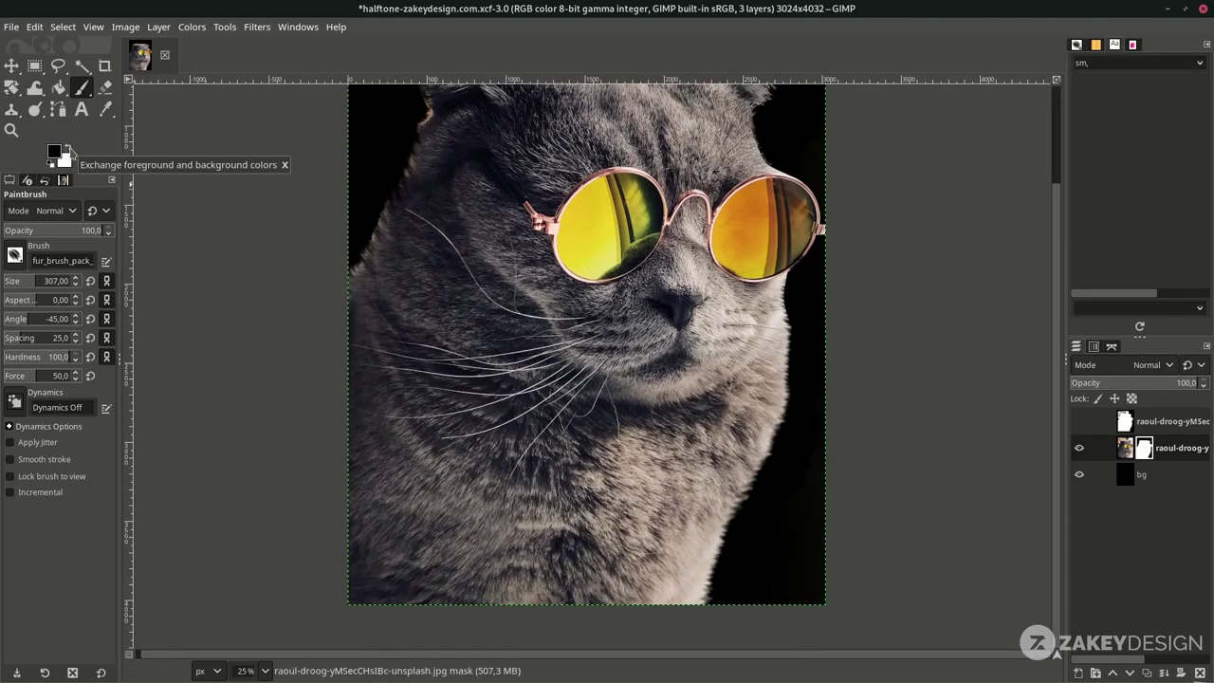
pyautogui.scroll(3, 686, 607)
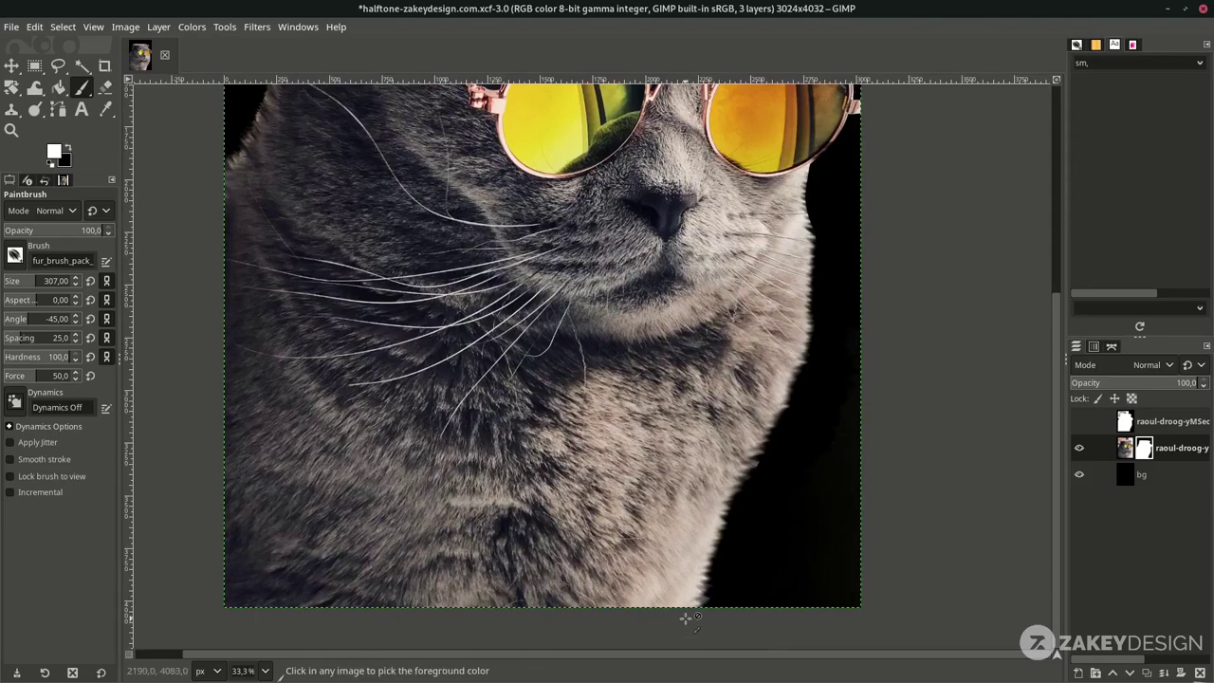
# - Paint spiky white fur into the mask along the lower right chest edge
pyautogui.moveTo(670, 548); pyautogui.dragTo(735, 387)
pyautogui.scroll(-2, 735, 387)
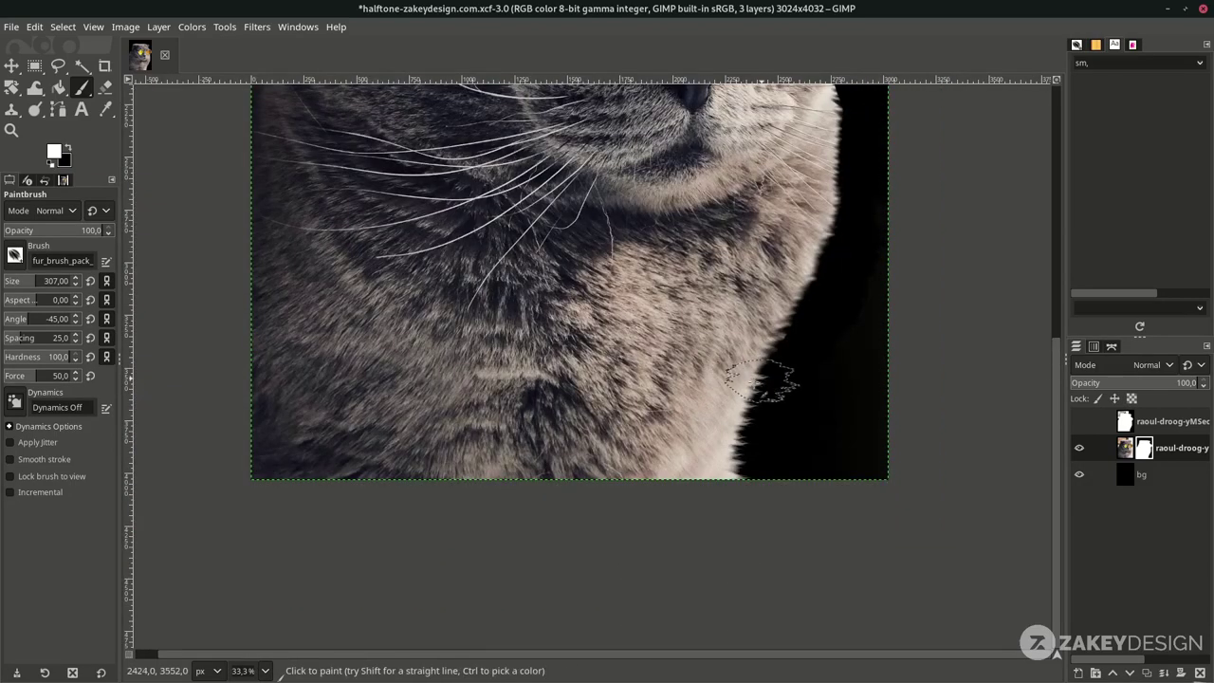
pyautogui.scroll(2, 703, 202)
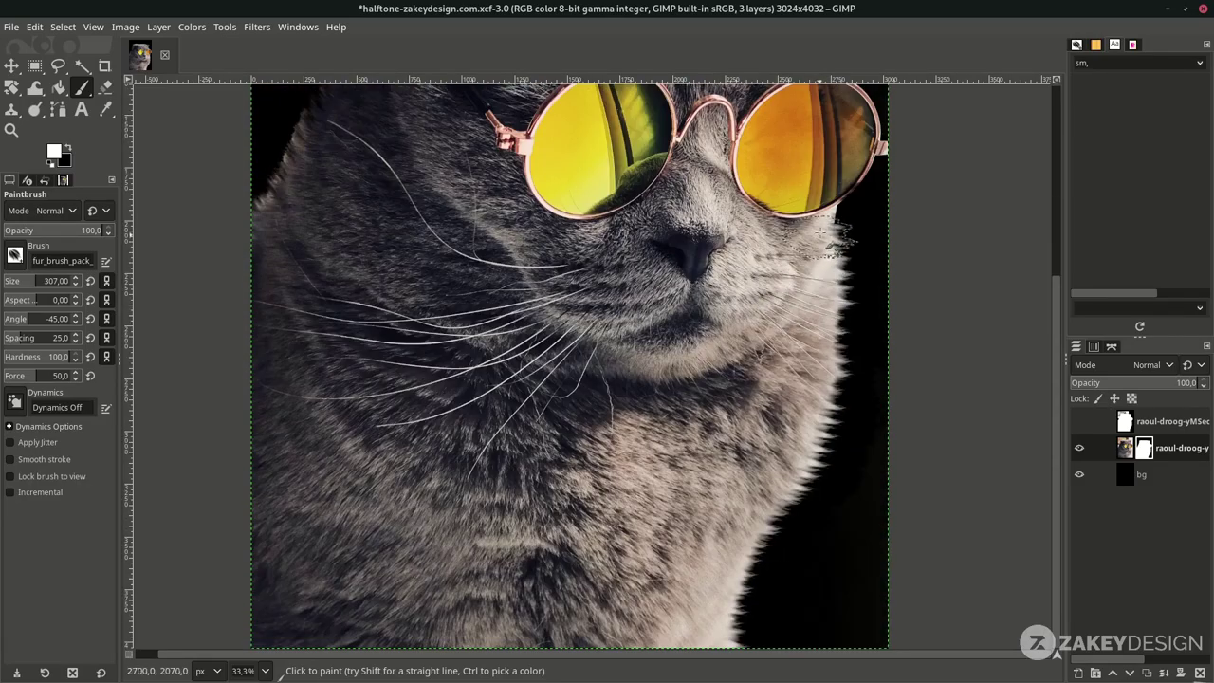
pyautogui.scroll(4, 794, 339)
pyautogui.scroll(3, 797, 327)
pyautogui.scroll(2, 725, 327)
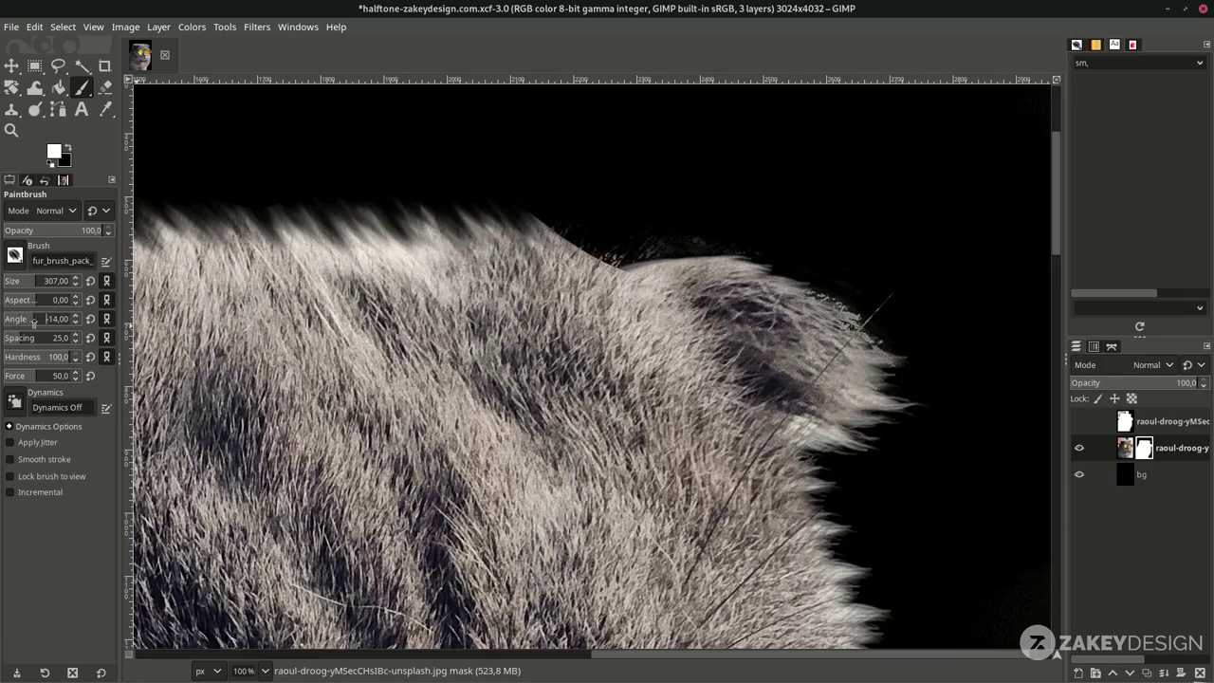
pyautogui.scroll(-2, 648, 379)
pyautogui.scroll(2, 649, 364)
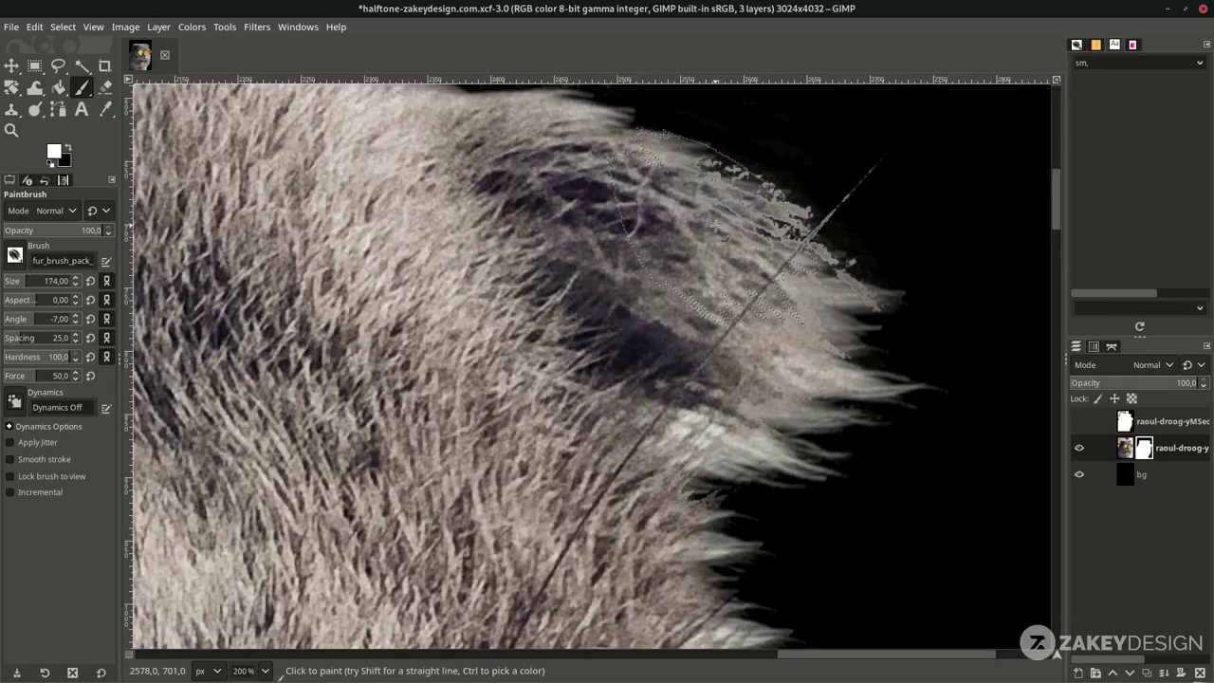
pyautogui.scroll(-3, 330, 330)
pyautogui.scroll(3, 322, 332)
# - Swap to black to hide stray fur on the mask, then back to white
pyautogui.press('x')
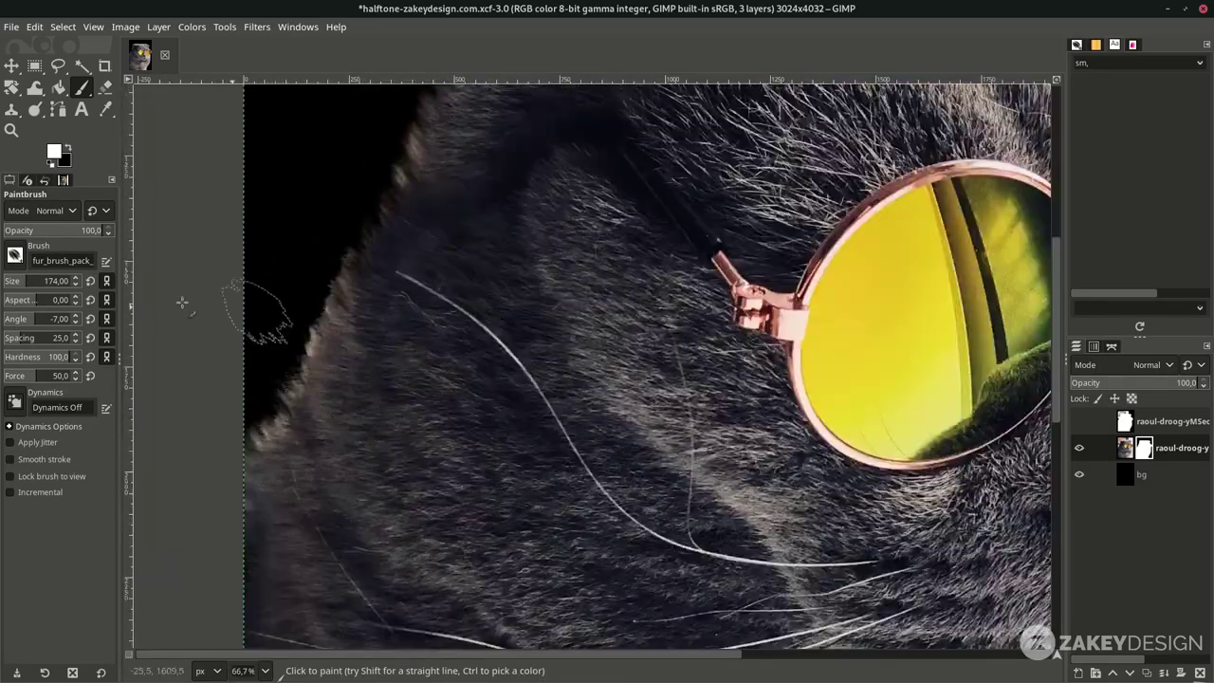
pyautogui.scroll(3, 323, 204)
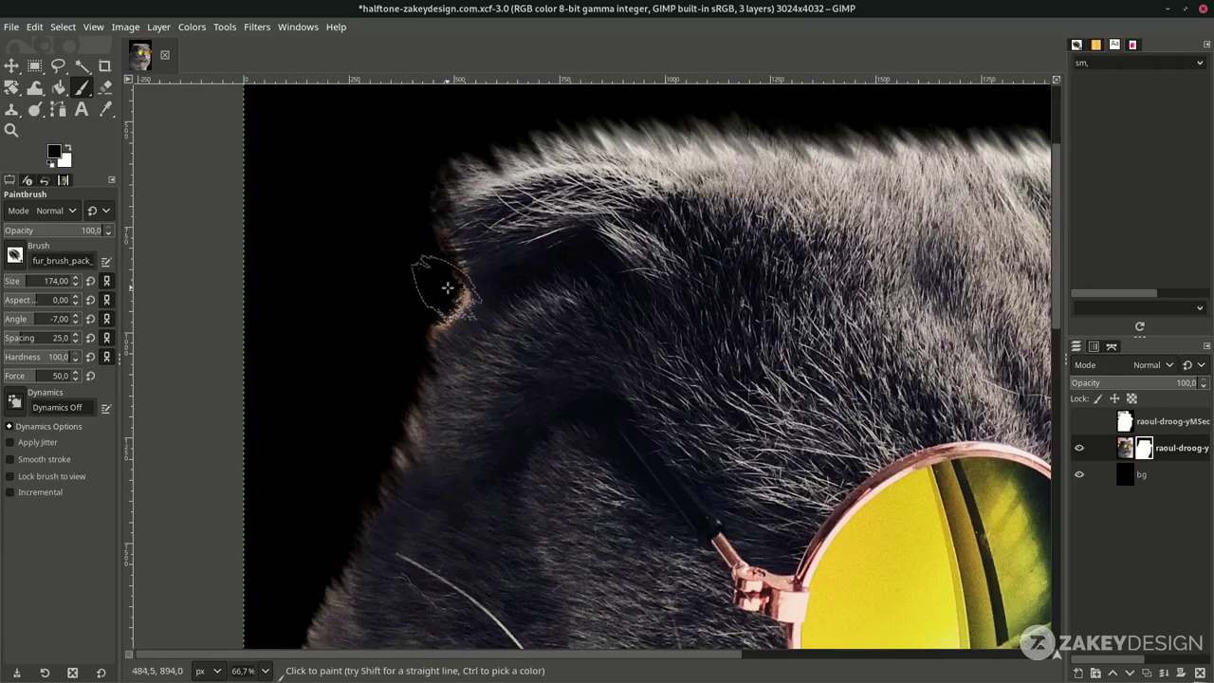
pyautogui.scroll(-3, 438, 325)
pyautogui.scroll(3, 420, 393)
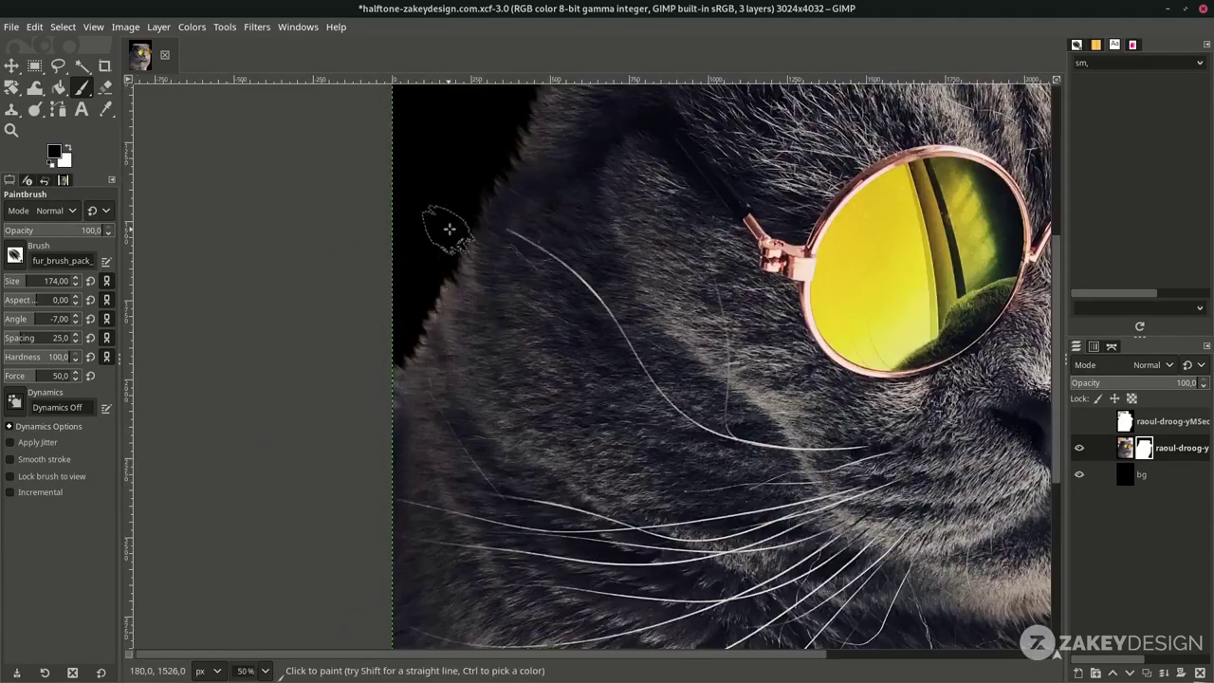
pyautogui.scroll(1, 180, 302)
pyautogui.scroll(-5, 474, 293)
pyautogui.press('x')
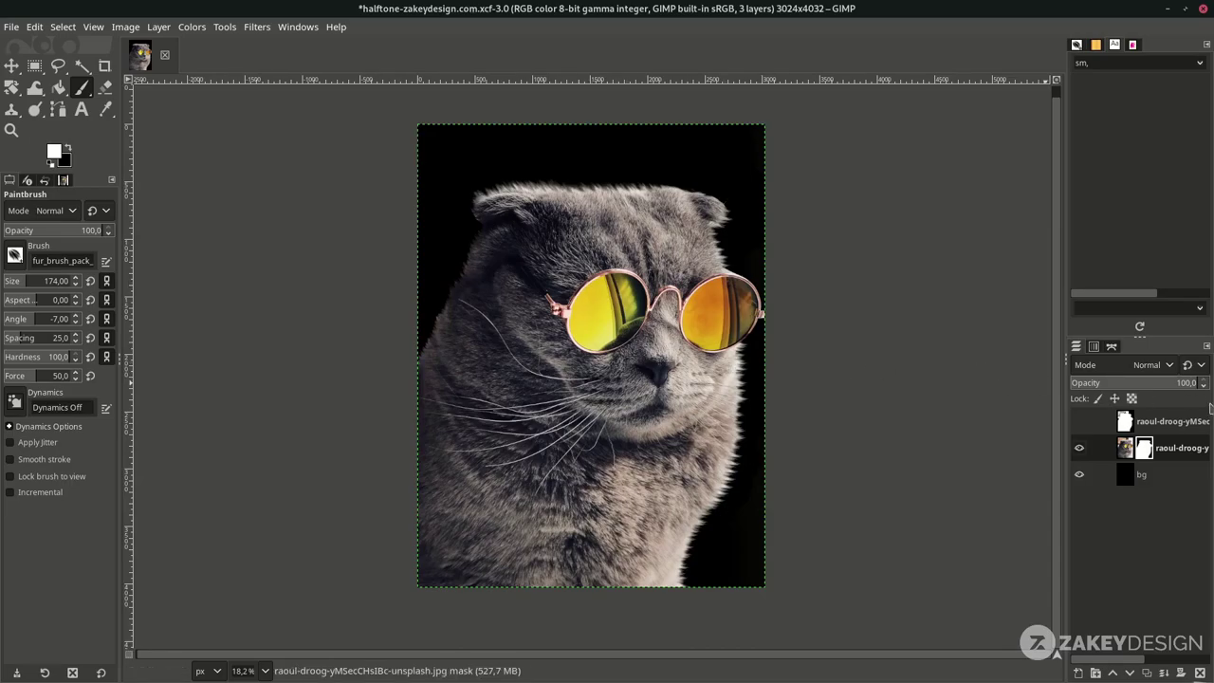
# - Apply the cat layer mask, save with Ctrl+S, and bring up the New Image dialog
pyautogui.rightClick(1180, 460)
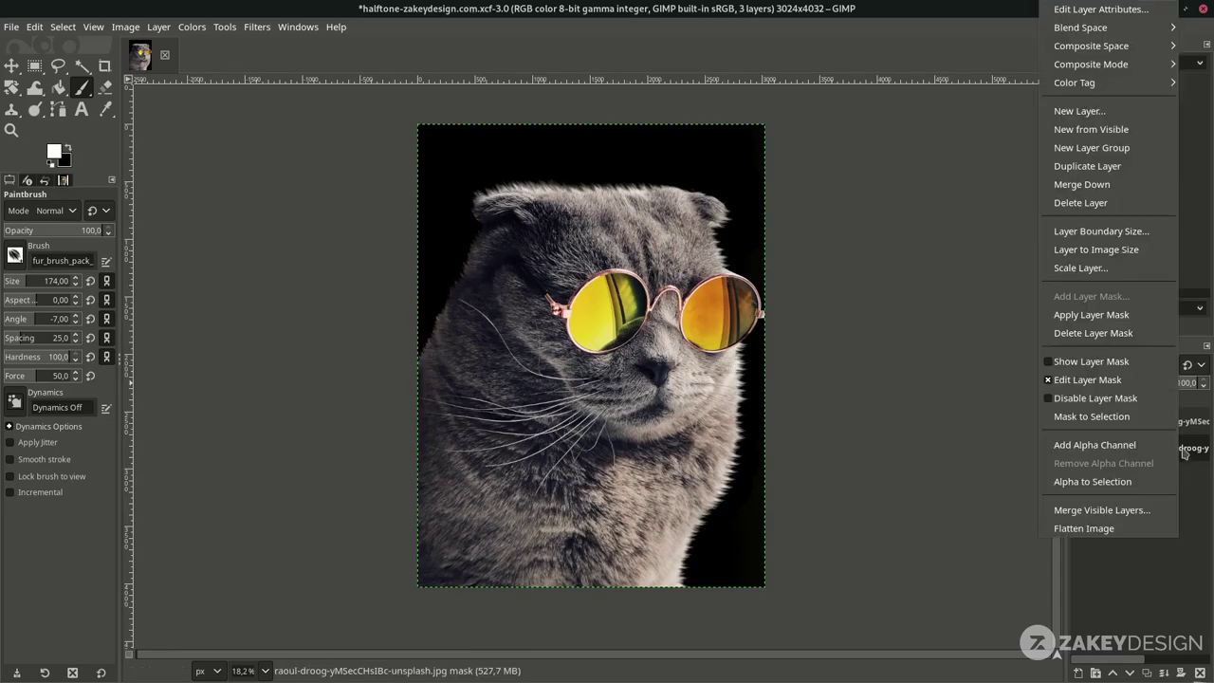
pyautogui.click(1132, 325)
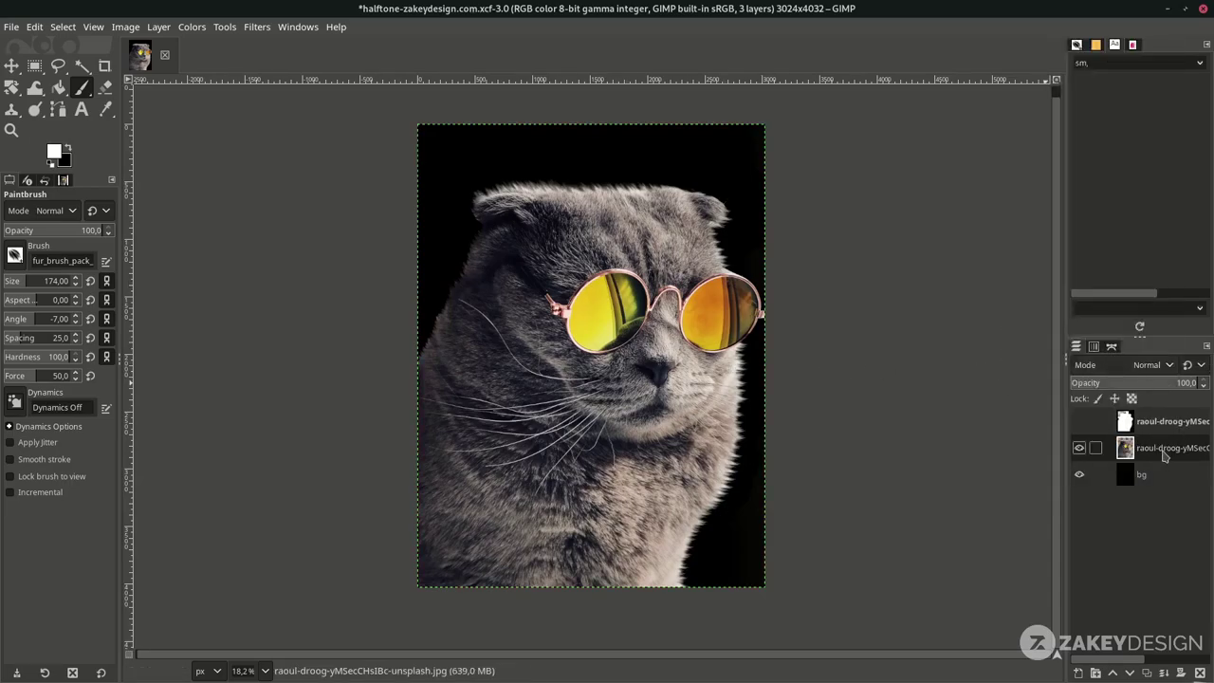
pyautogui.hotkey('ctrl', 's')
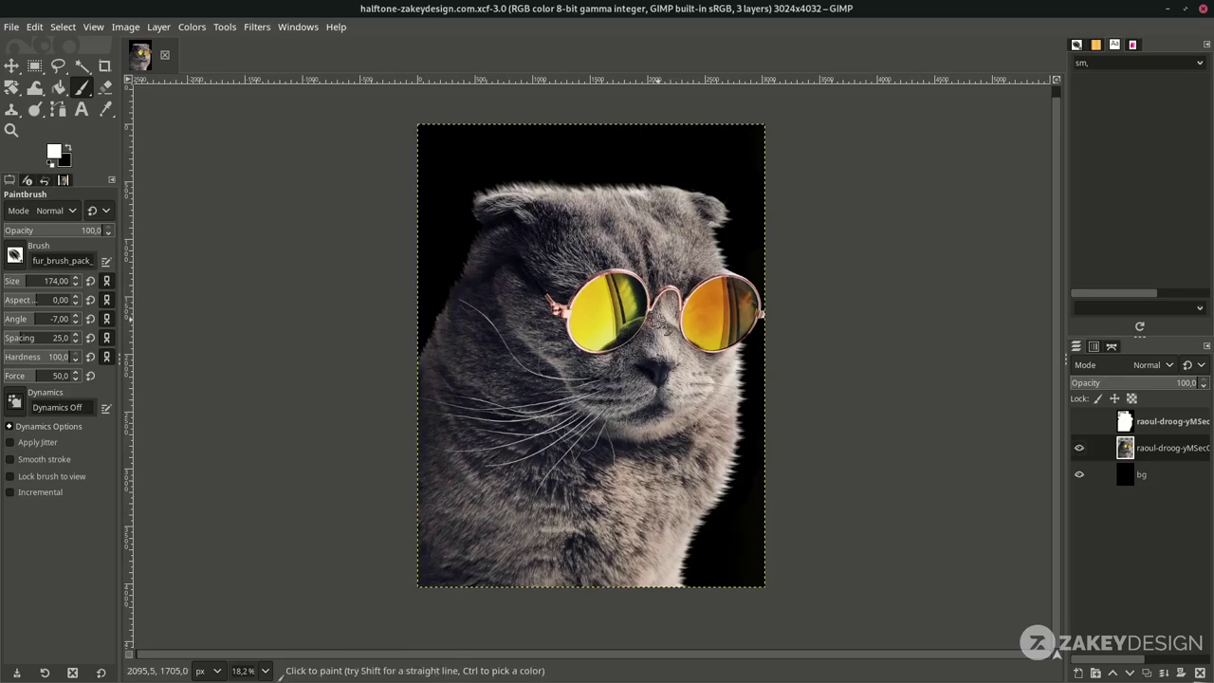
pyautogui.click(12, 27)
pyautogui.click(28, 44)
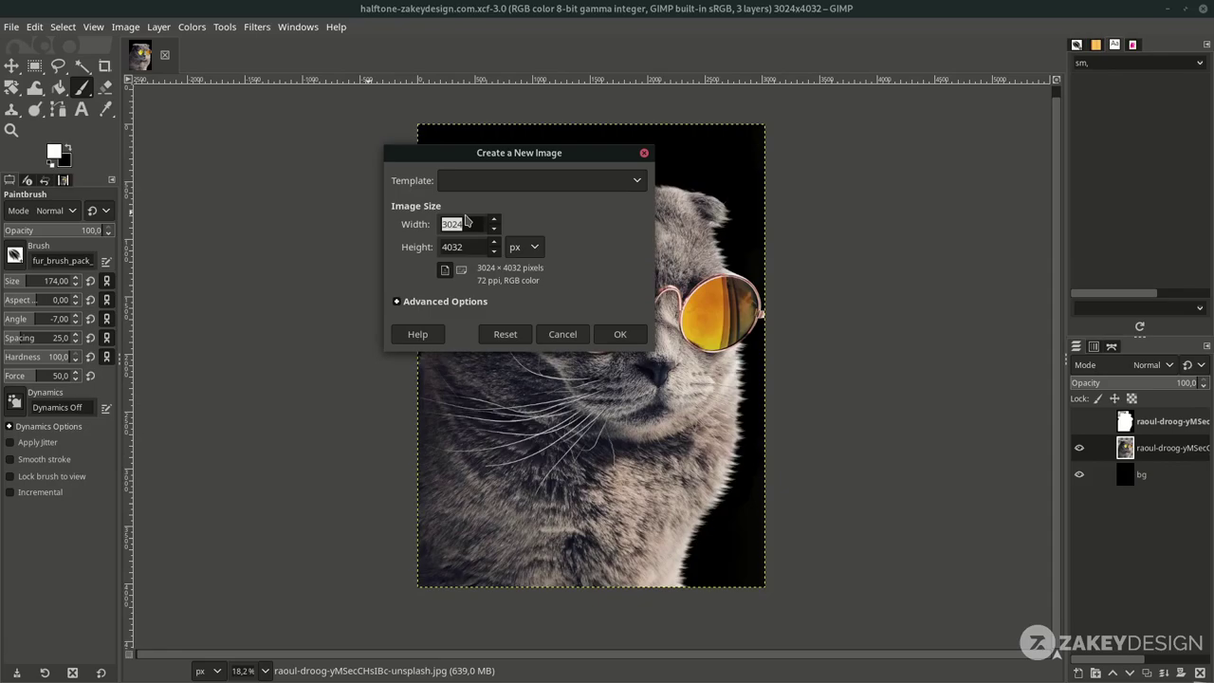
# - Create a new 1080×1350 image
pyautogui.write('1080')
pyautogui.press('Tab')
pyautogui.write('1350')
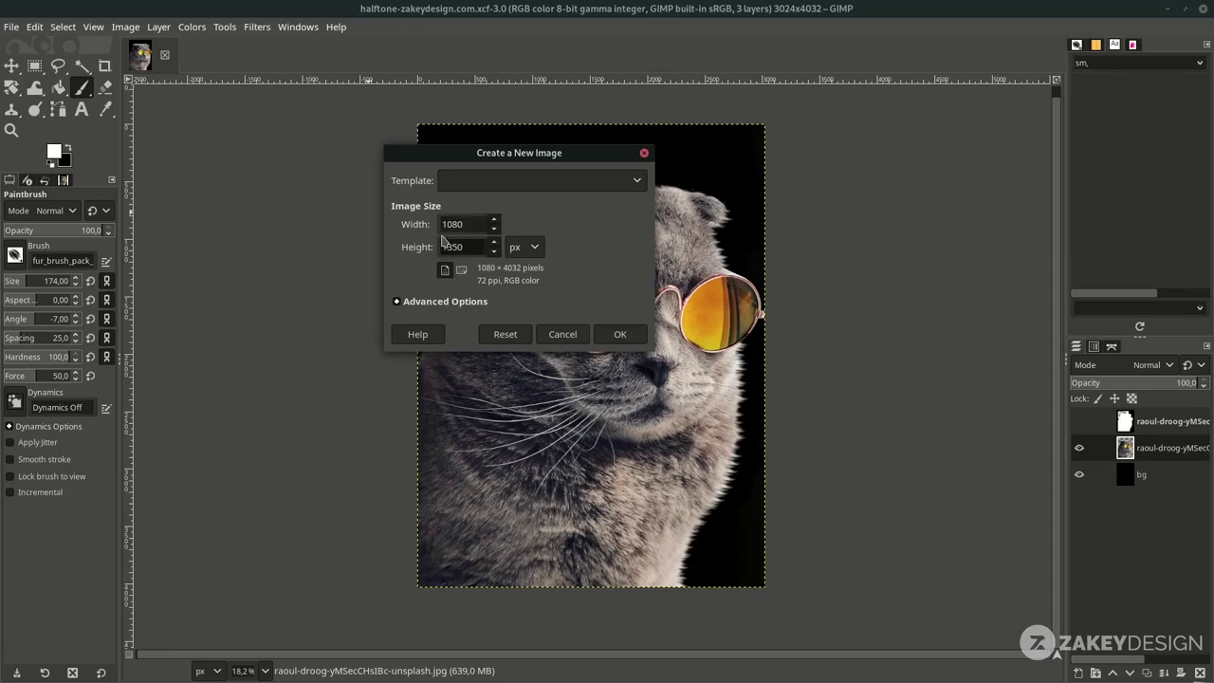
pyautogui.click(622, 336)
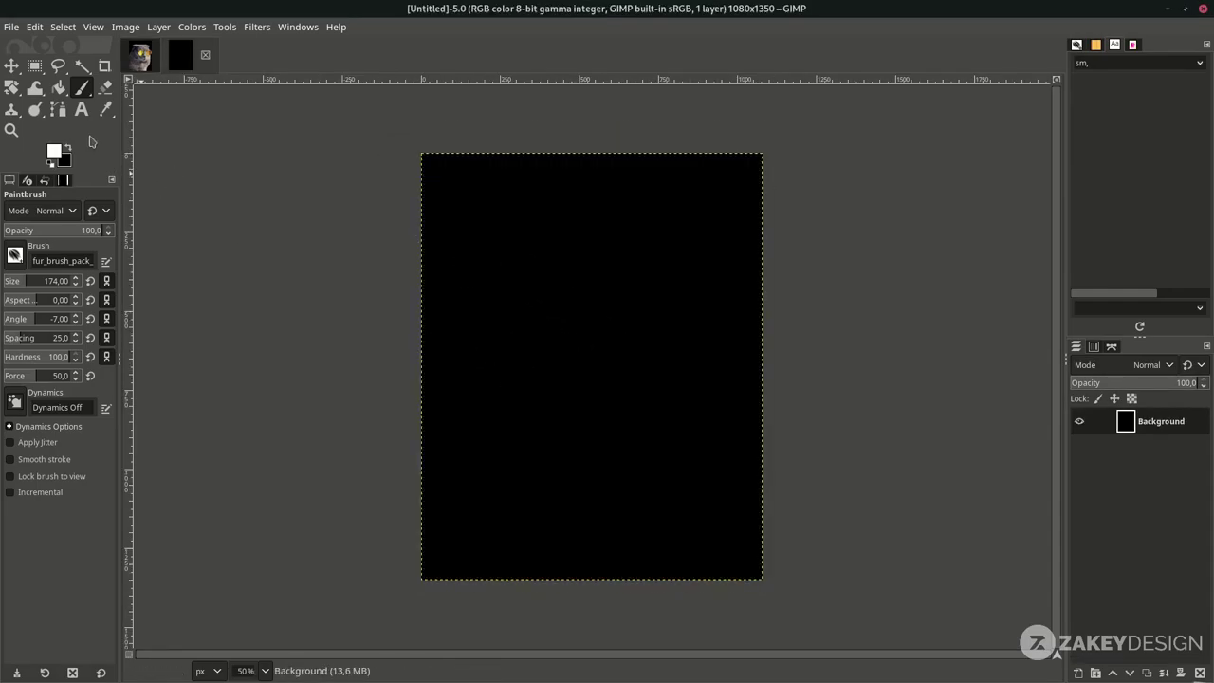
# - Bucket-fill the new canvas white and drag the cat layer over from the poster
pyautogui.click(58, 88)
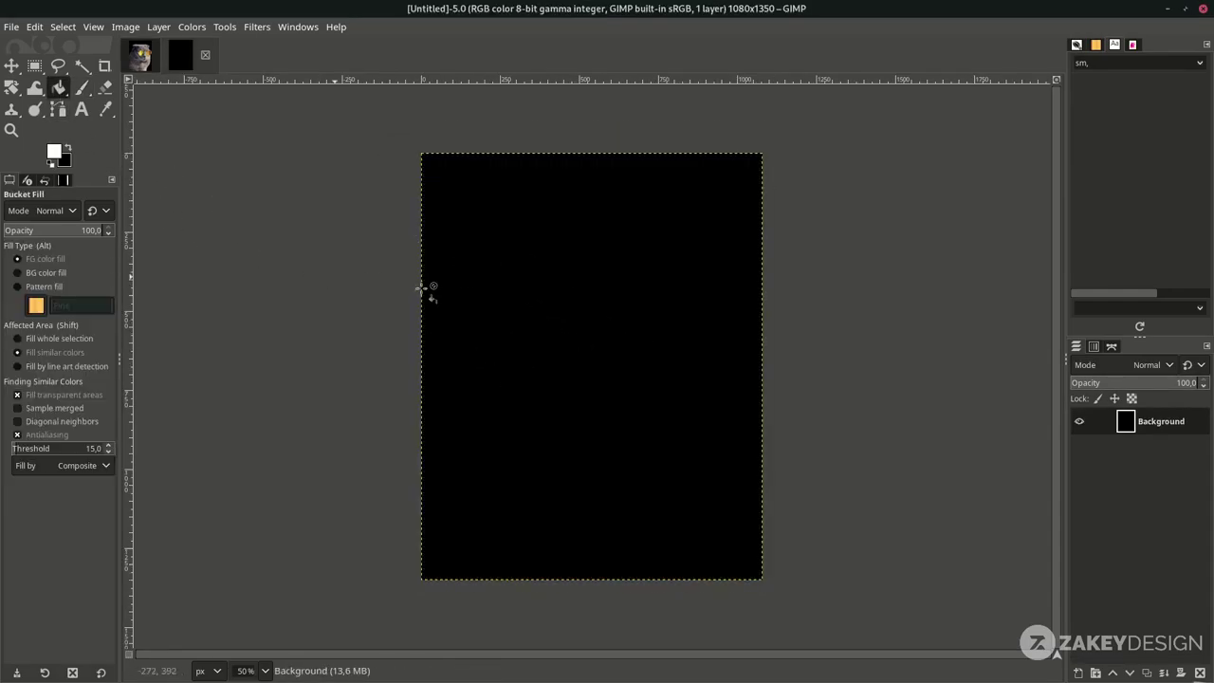
pyautogui.click(566, 308)
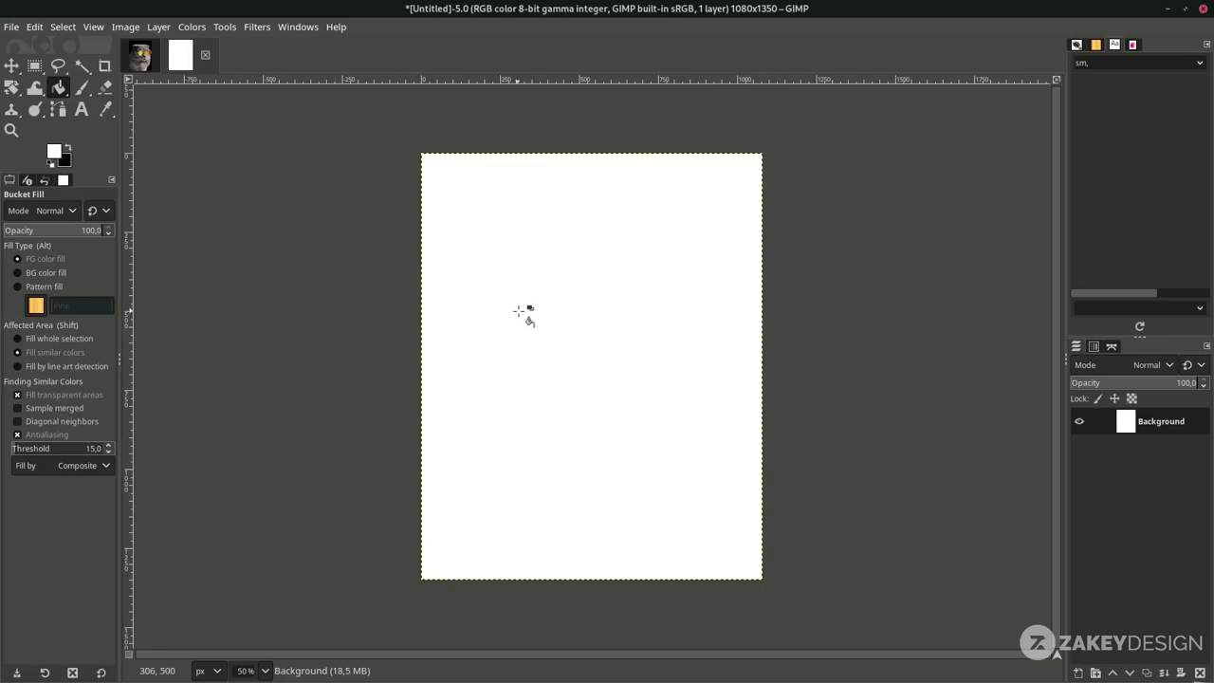
pyautogui.click(142, 57)
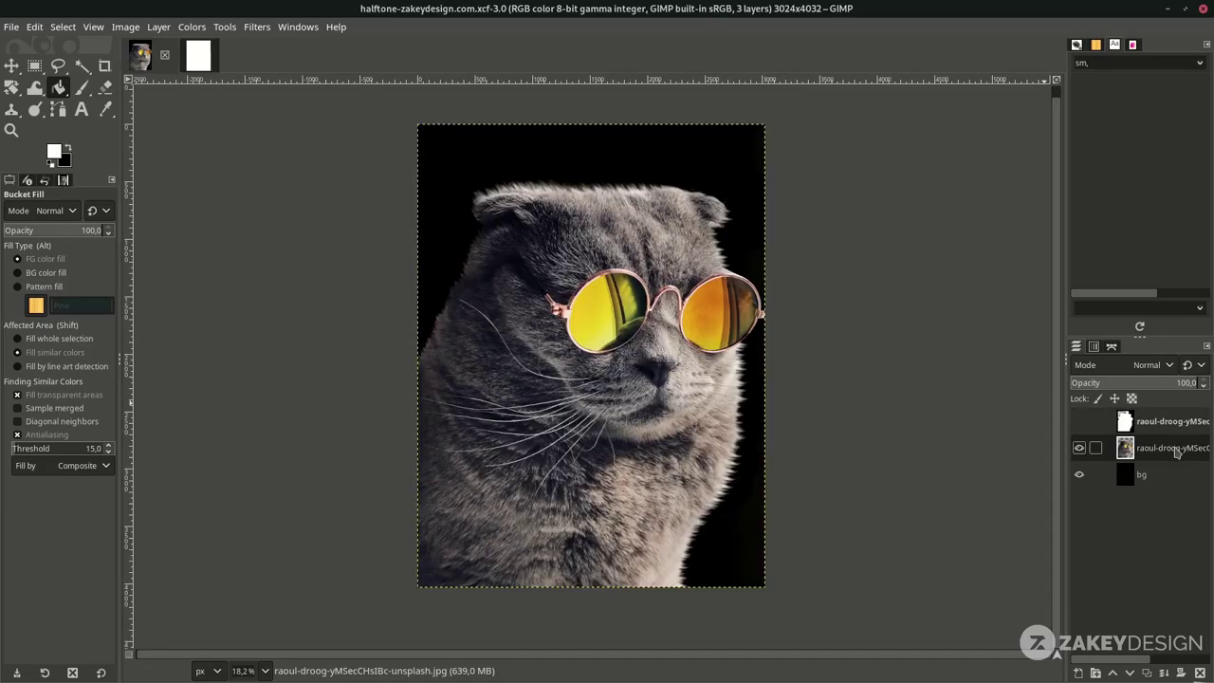
pyautogui.moveTo(1125, 447); pyautogui.dragTo(597, 420)
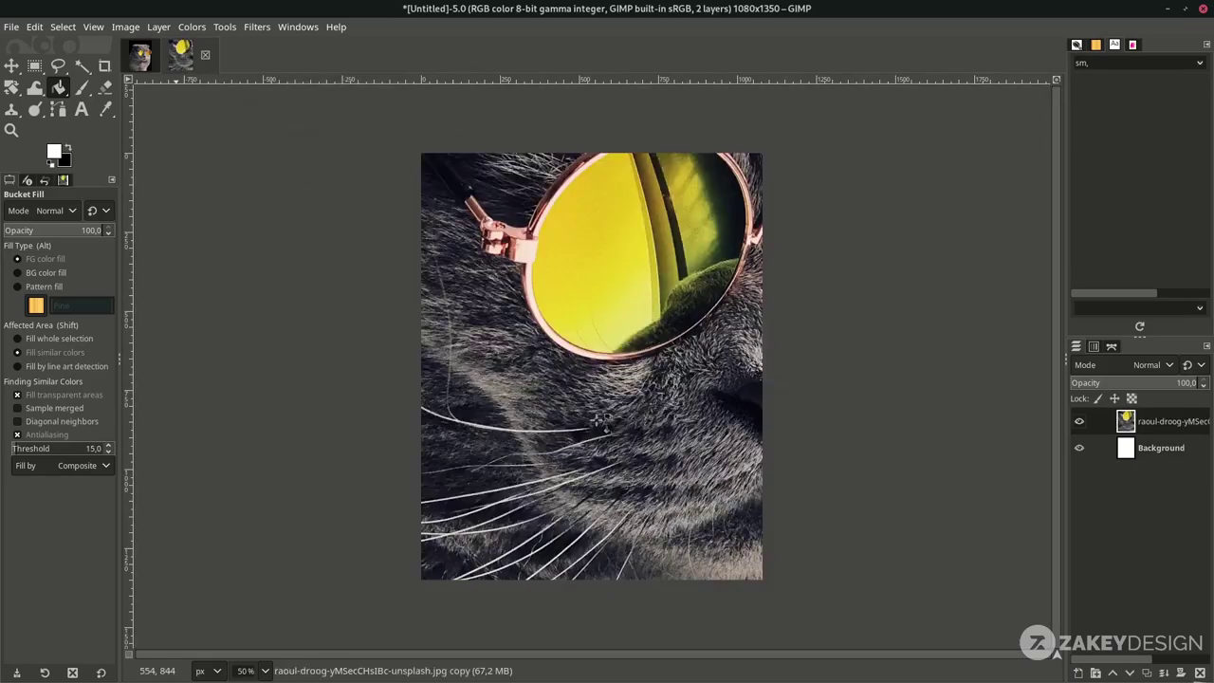
# - Scale the cat layer down to 745×993 px so it fits the 1080×1350 page
pyautogui.scroll(-3, 616, 399)
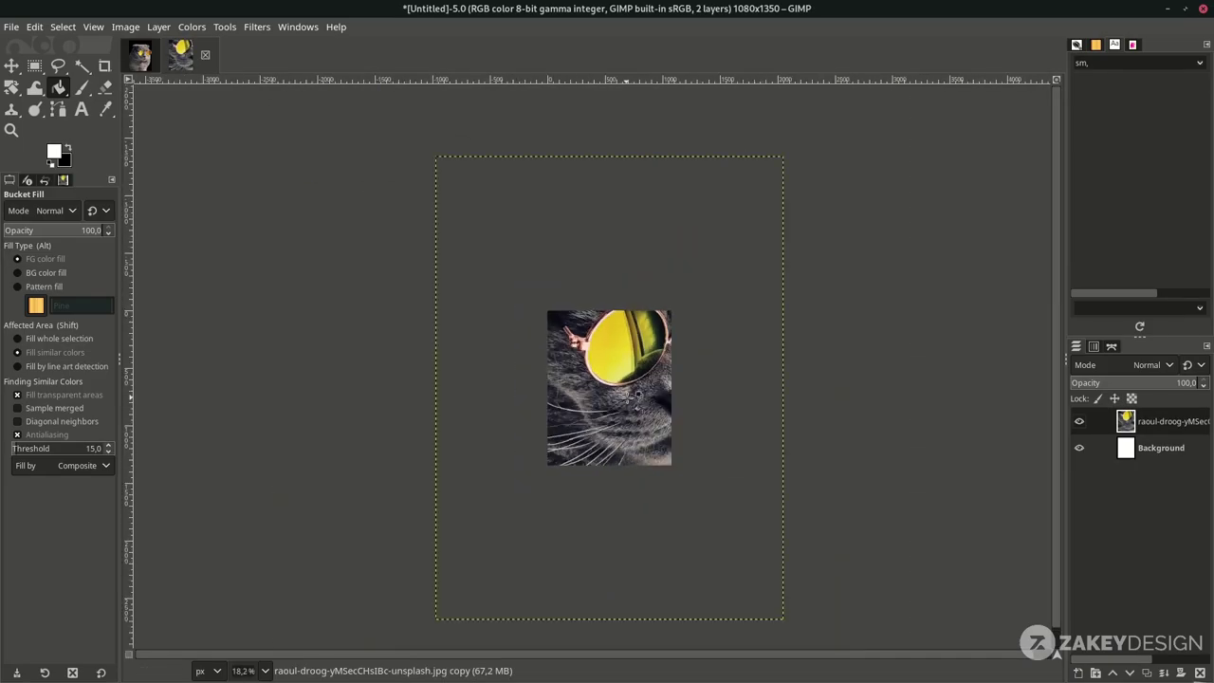
pyautogui.hotkey('shift', 's')
pyautogui.click(697, 512)
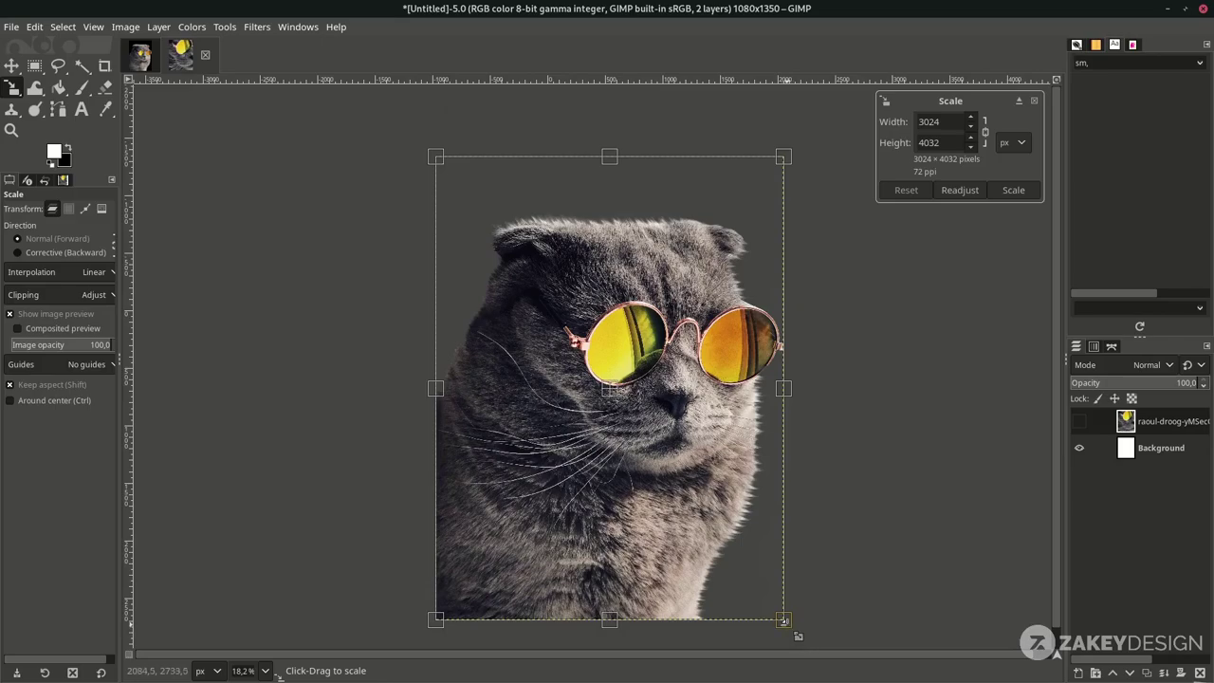
pyautogui.moveTo(784, 620); pyautogui.dragTo(500, 330)
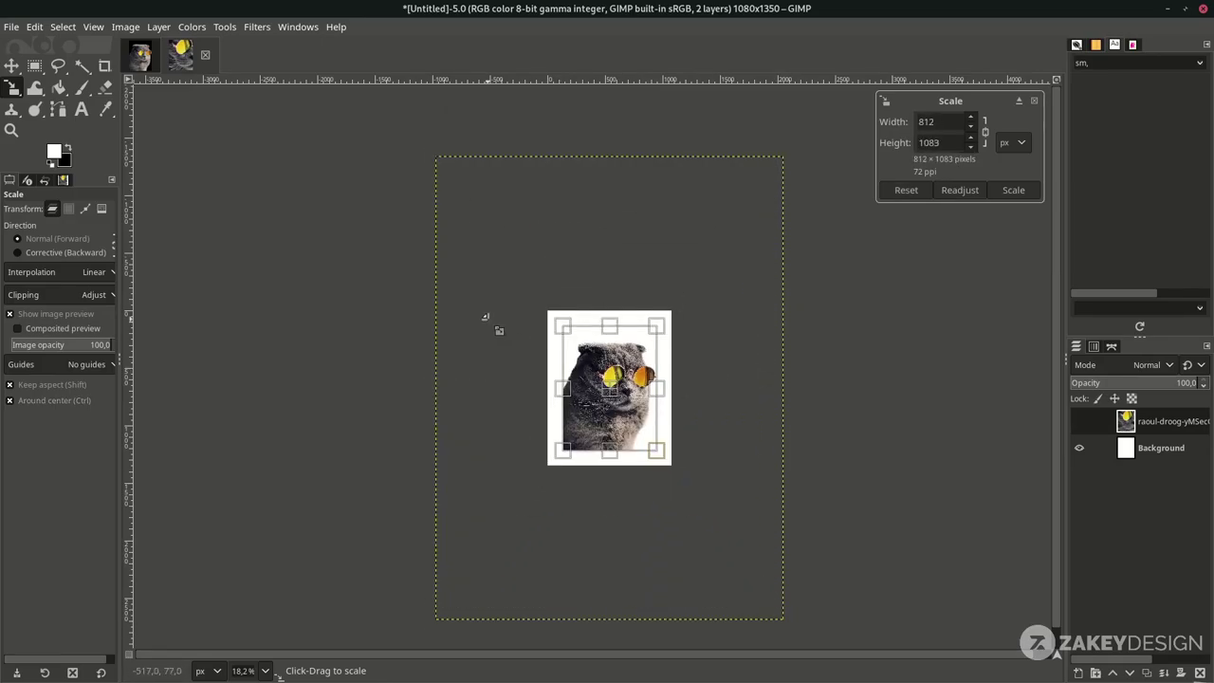
pyautogui.scroll(2, 658, 434)
pyautogui.scroll(2, 658, 434)
pyautogui.scroll(-1, 674, 486)
pyautogui.moveTo(674, 486); pyautogui.dragTo(636, 449)
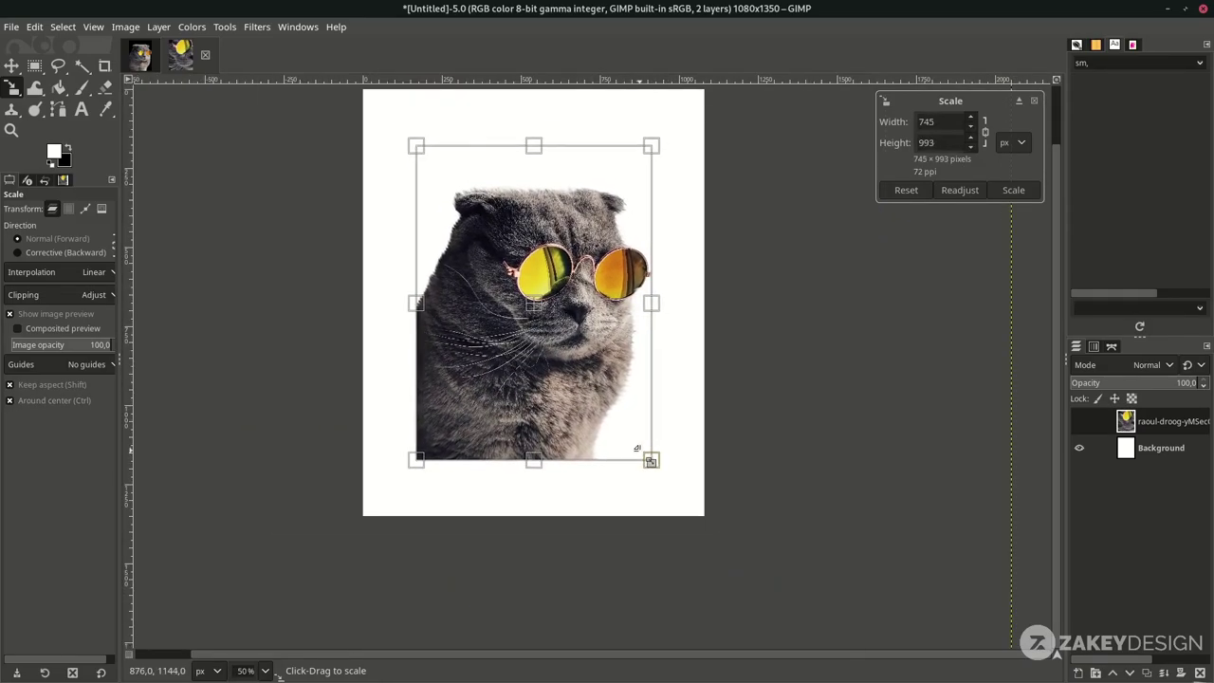
pyautogui.scroll(-1, 588, 369)
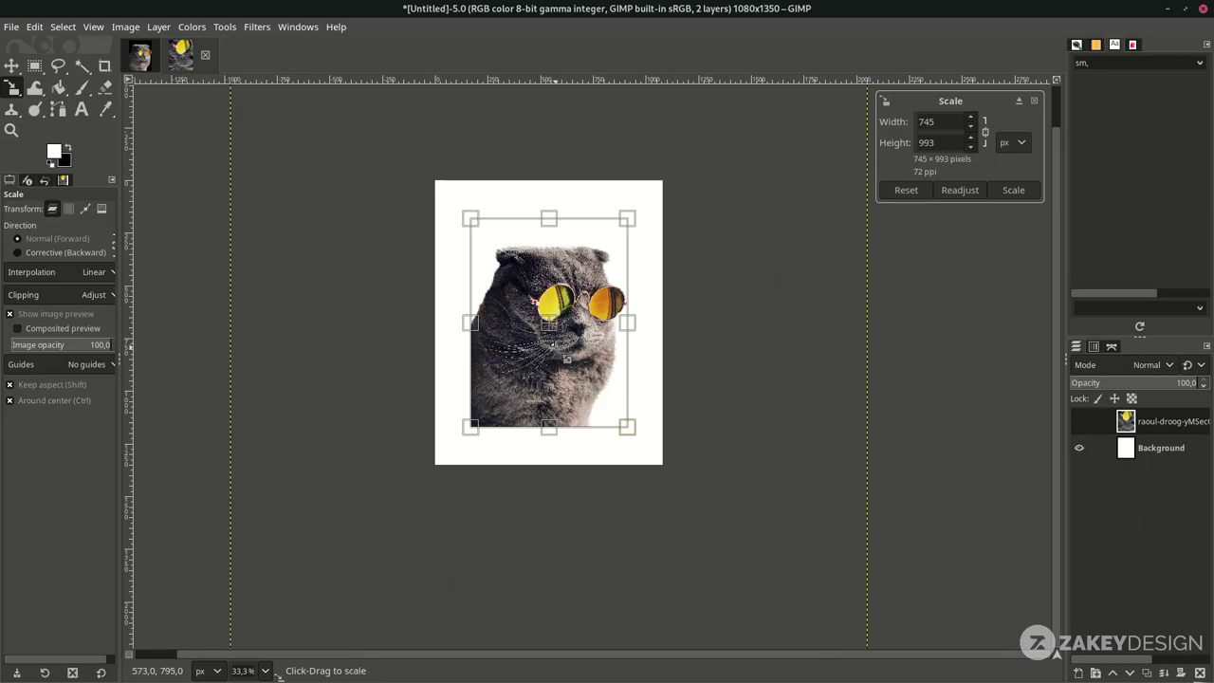
pyautogui.scroll(1, 560, 351)
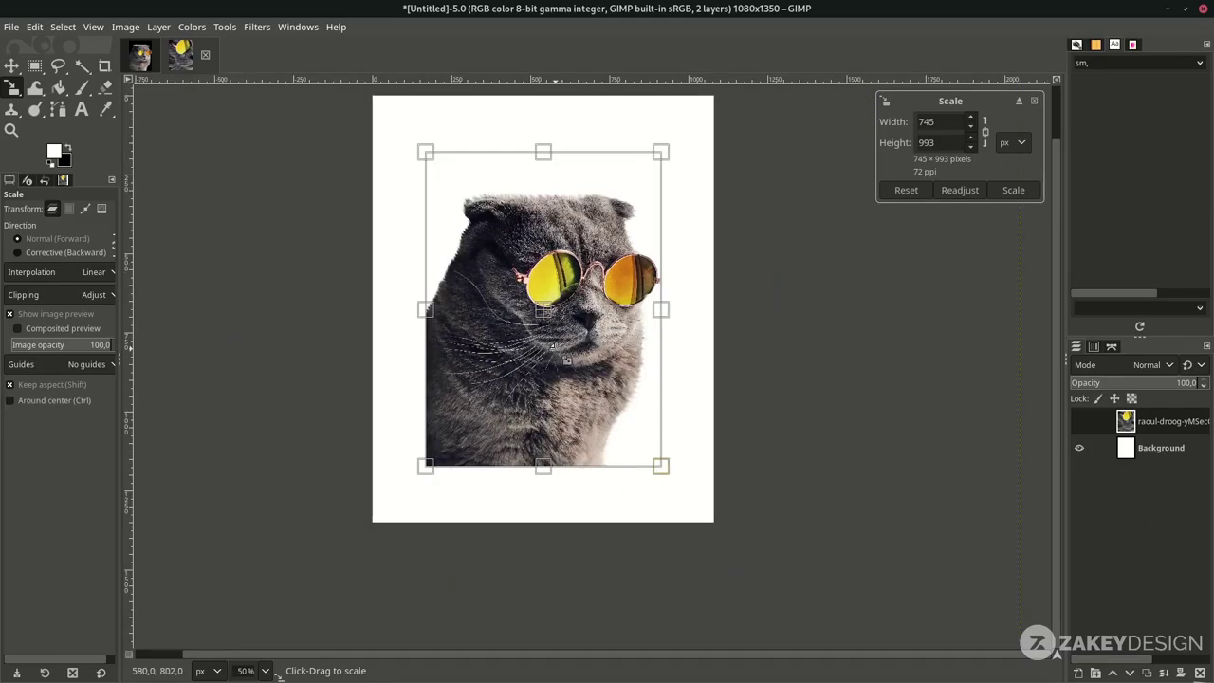
pyautogui.press('Return')
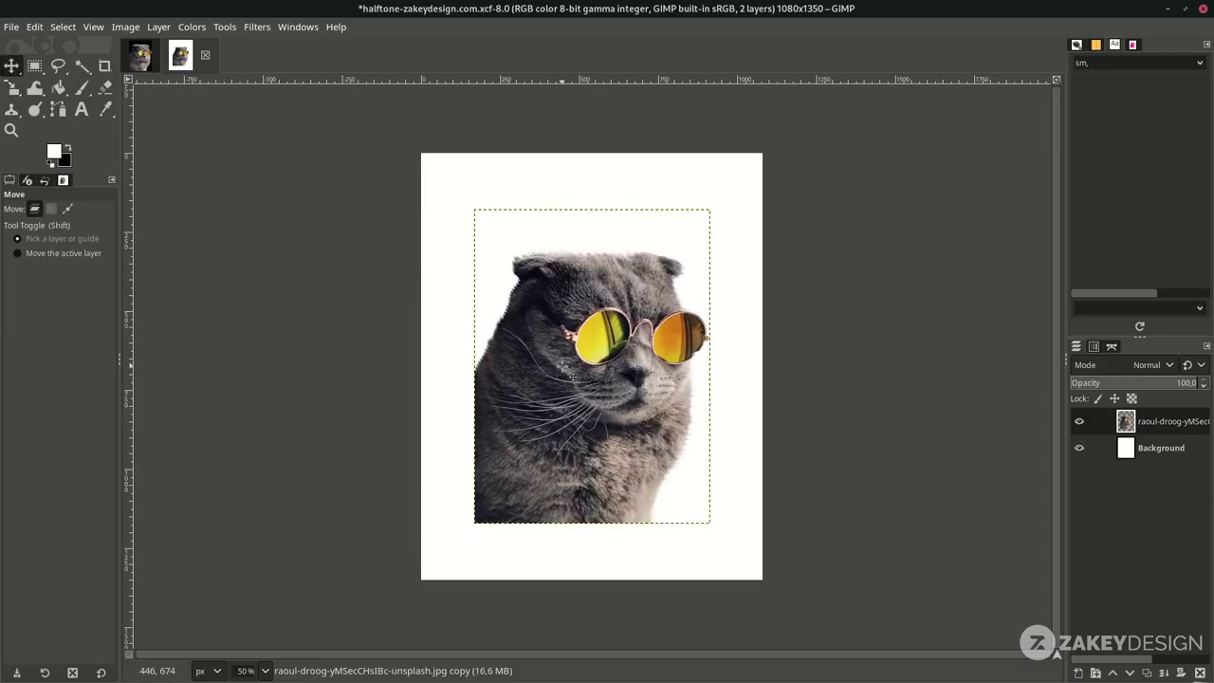
# - Open the Newsprint filter from Filters > Distorts
pyautogui.click(264, 28)
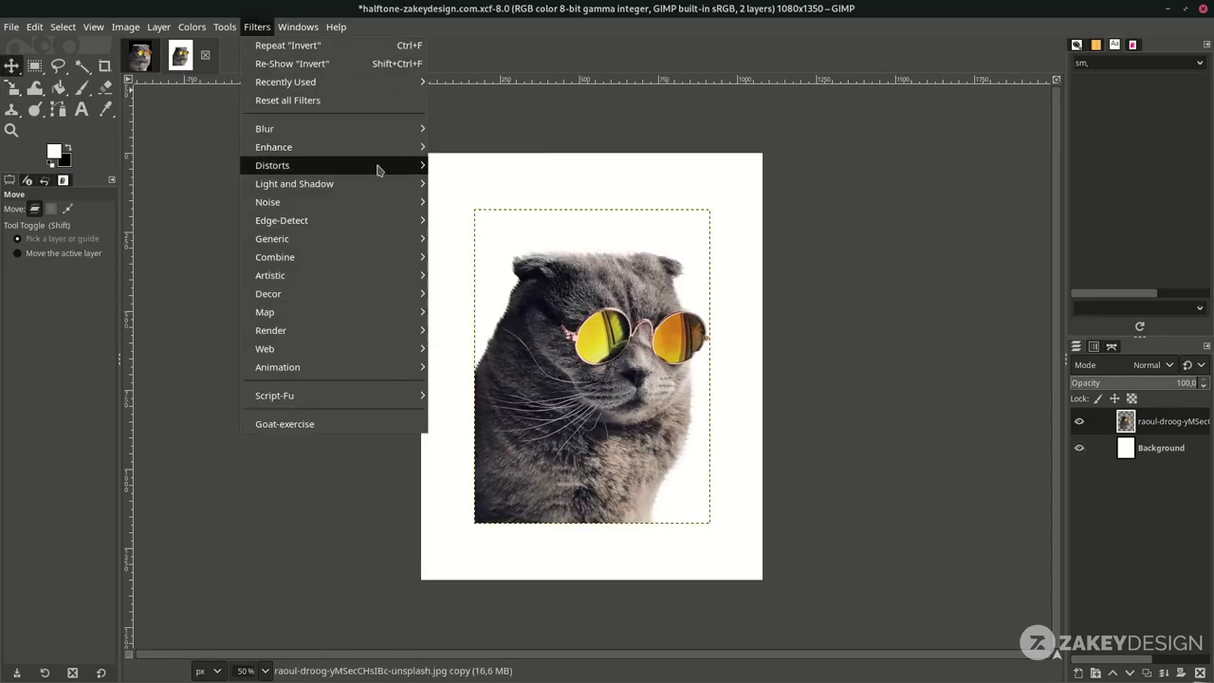
pyautogui.moveTo(379, 165)
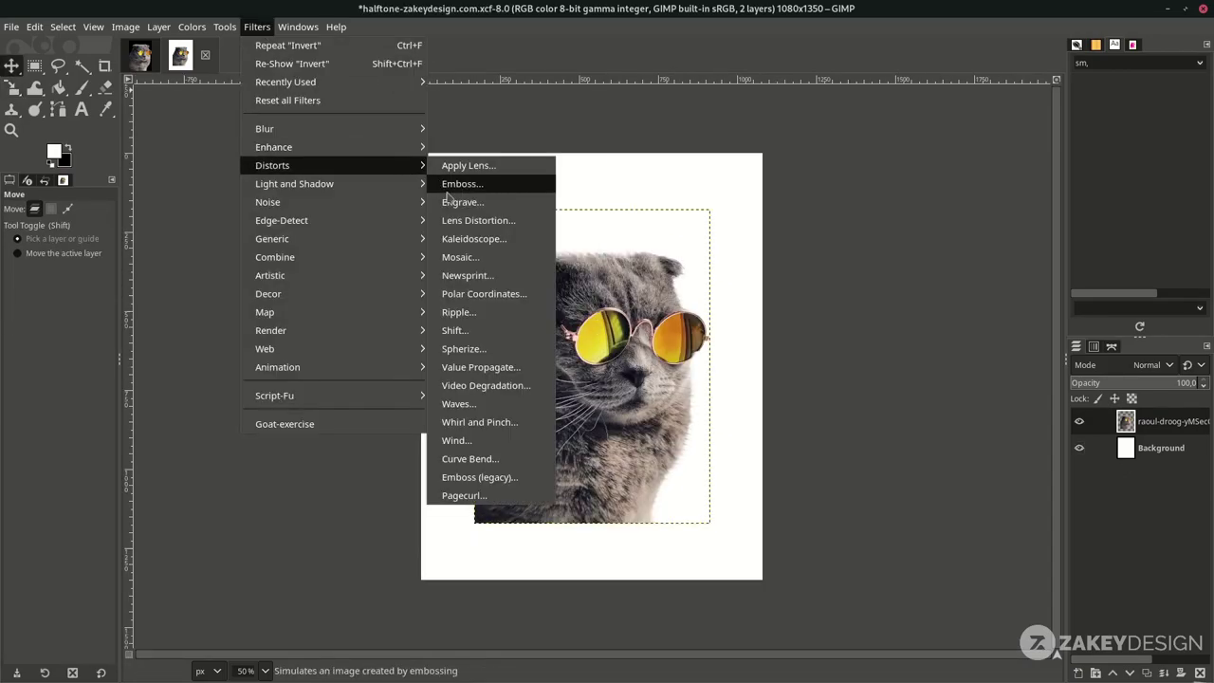
pyautogui.click(467, 275)
# - Set the Newsprint pattern to Circle with period 17.45 and angle 111.30
pyautogui.scroll(1, 728, 410)
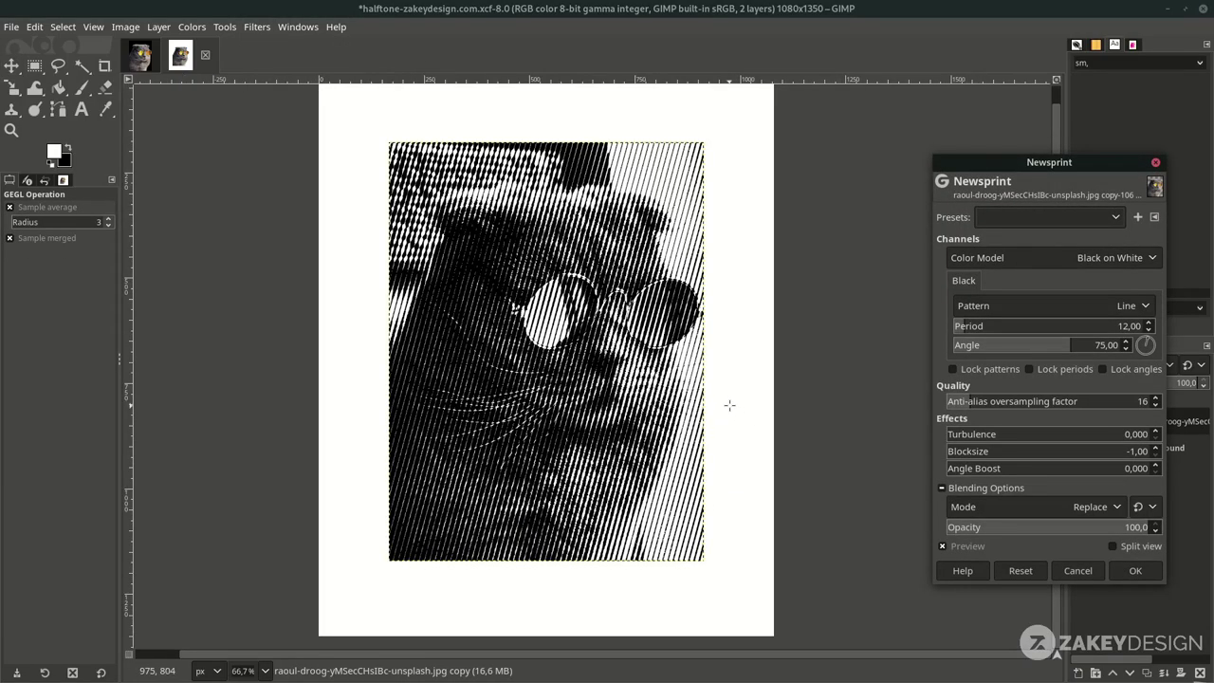
pyautogui.click(1036, 308)
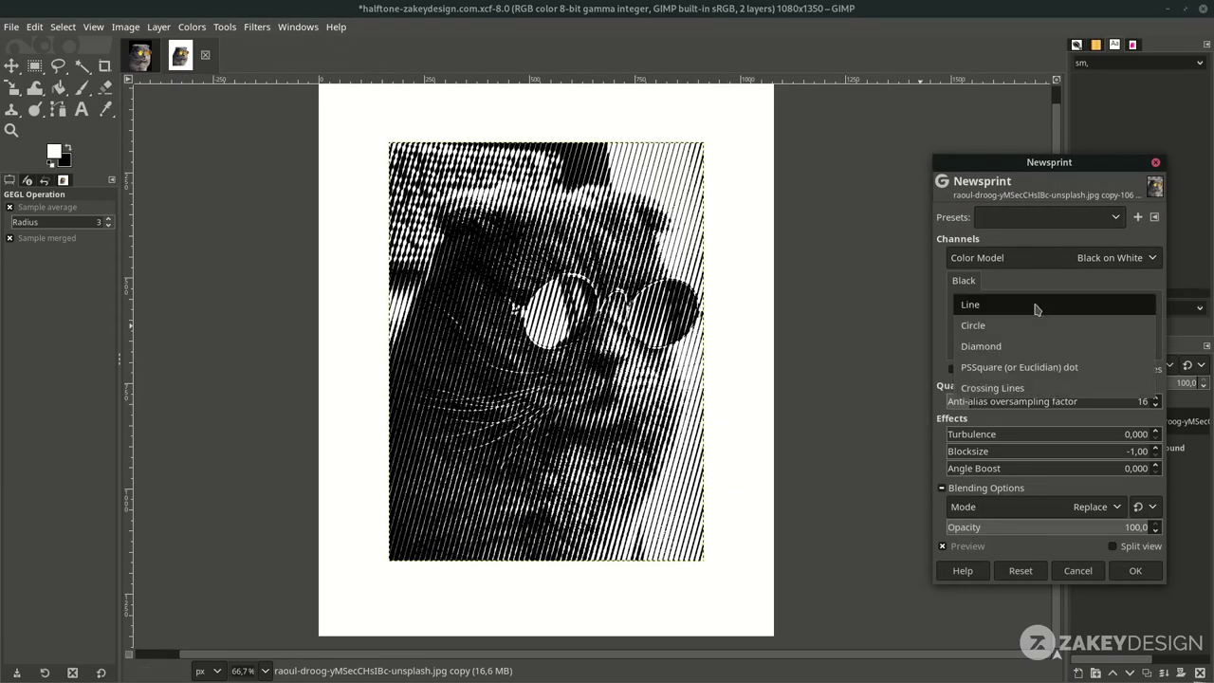
pyautogui.click(1022, 368)
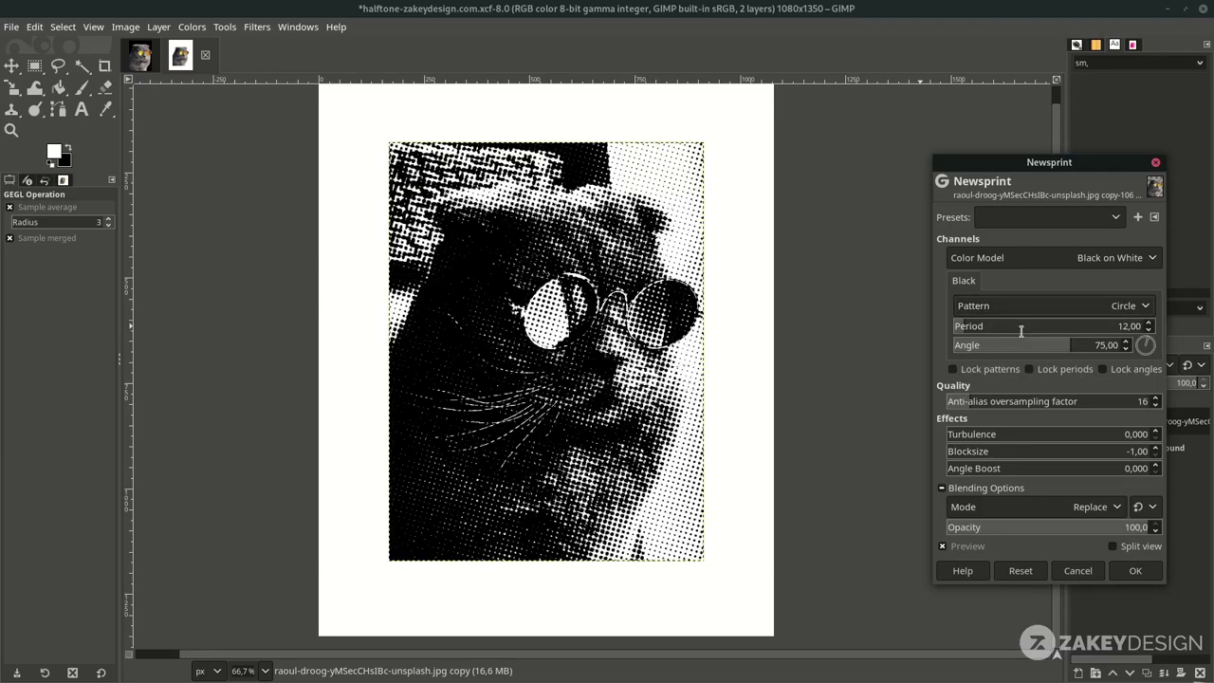
pyautogui.press('Down')
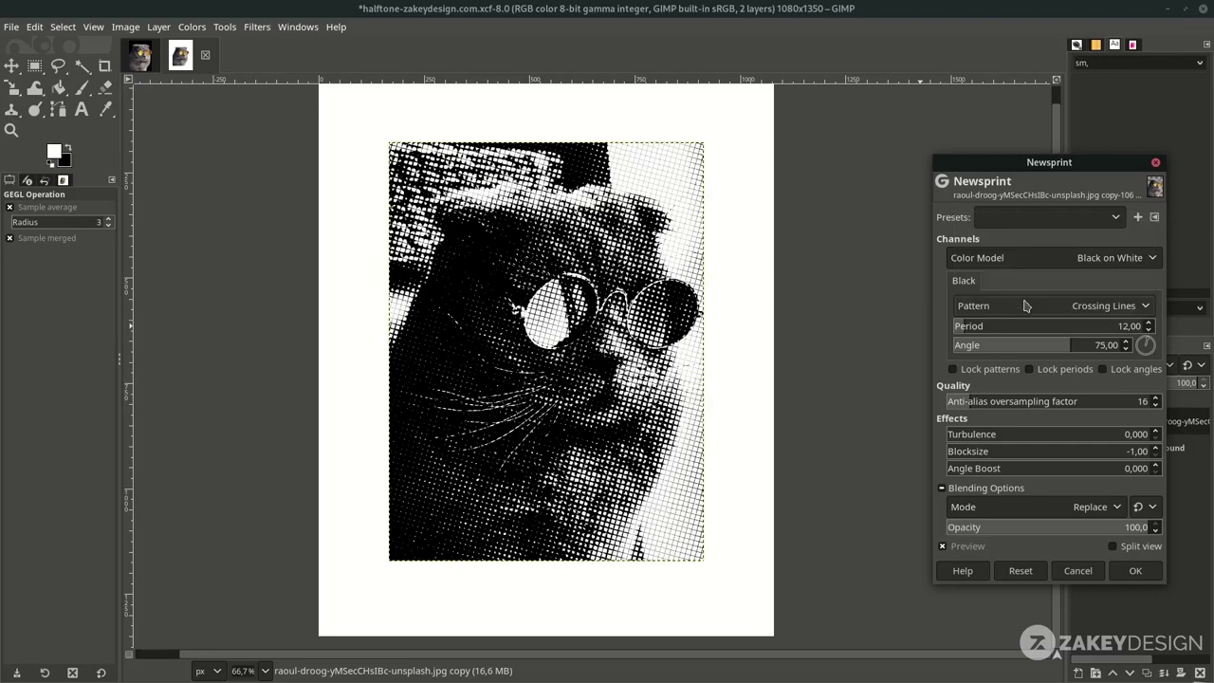
pyautogui.click(1041, 308)
pyautogui.click(1025, 243)
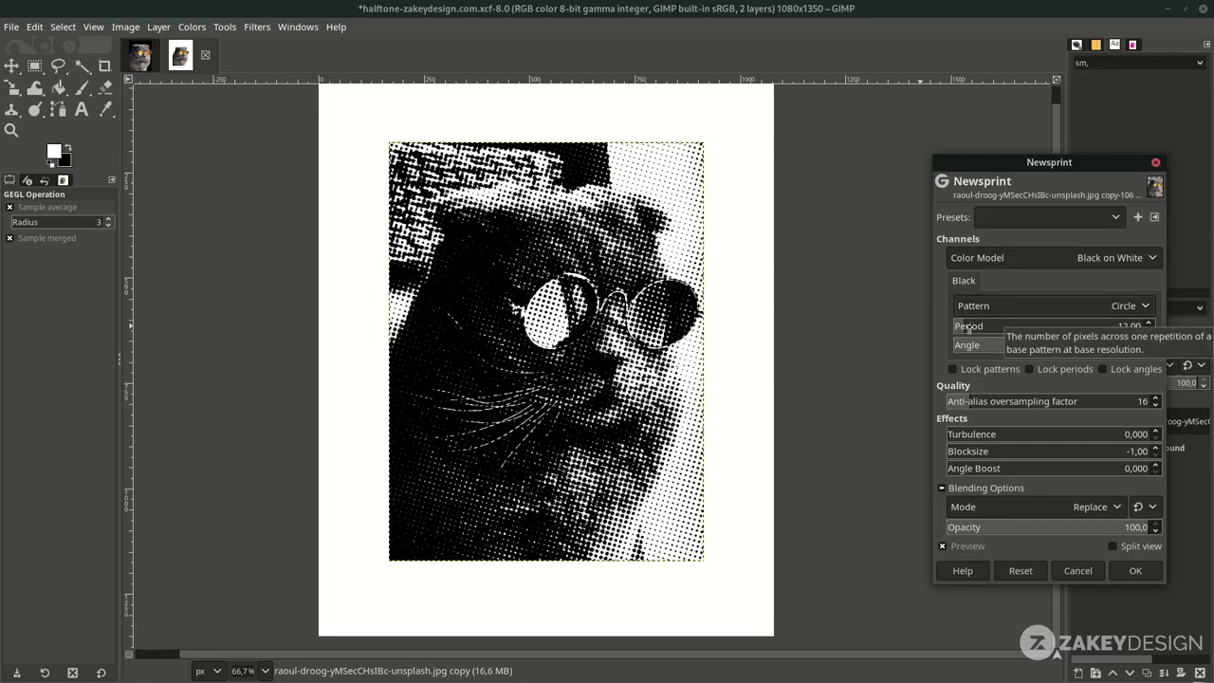
pyautogui.moveTo(968, 327); pyautogui.dragTo(968, 328)
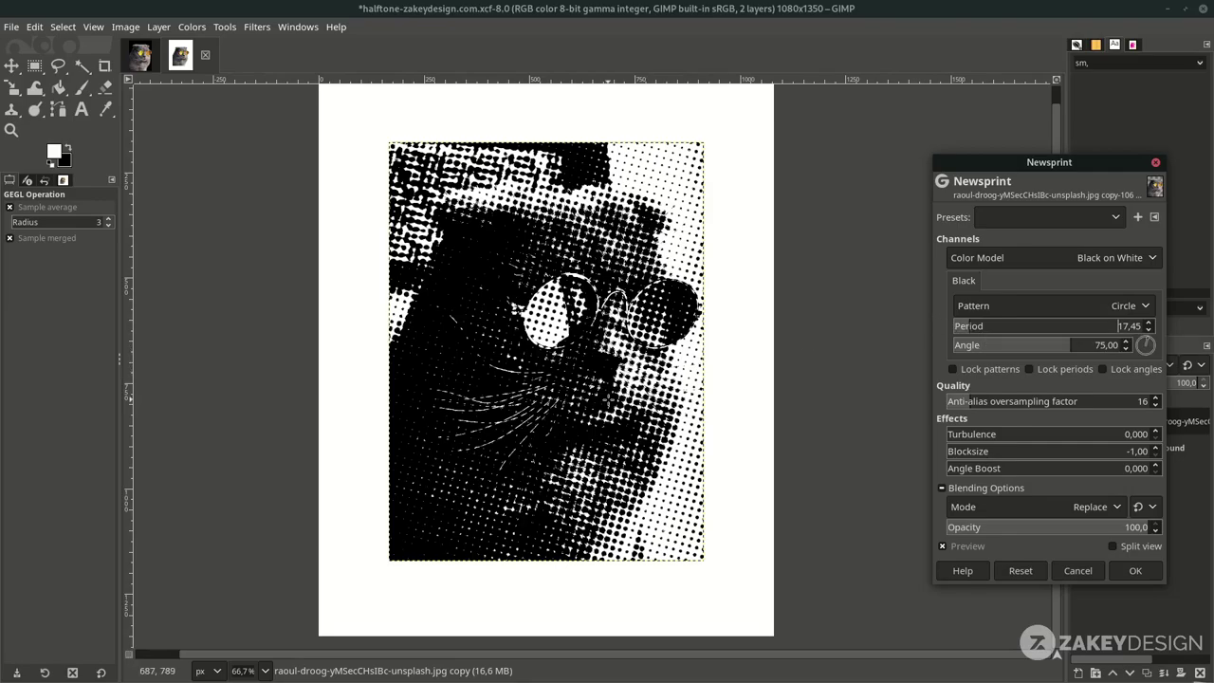
pyautogui.moveTo(1089, 345)
pyautogui.mouseDown()
pyautogui.moveTo(1055, 349)
pyautogui.moveTo(1089, 345)
pyautogui.mouseUp()
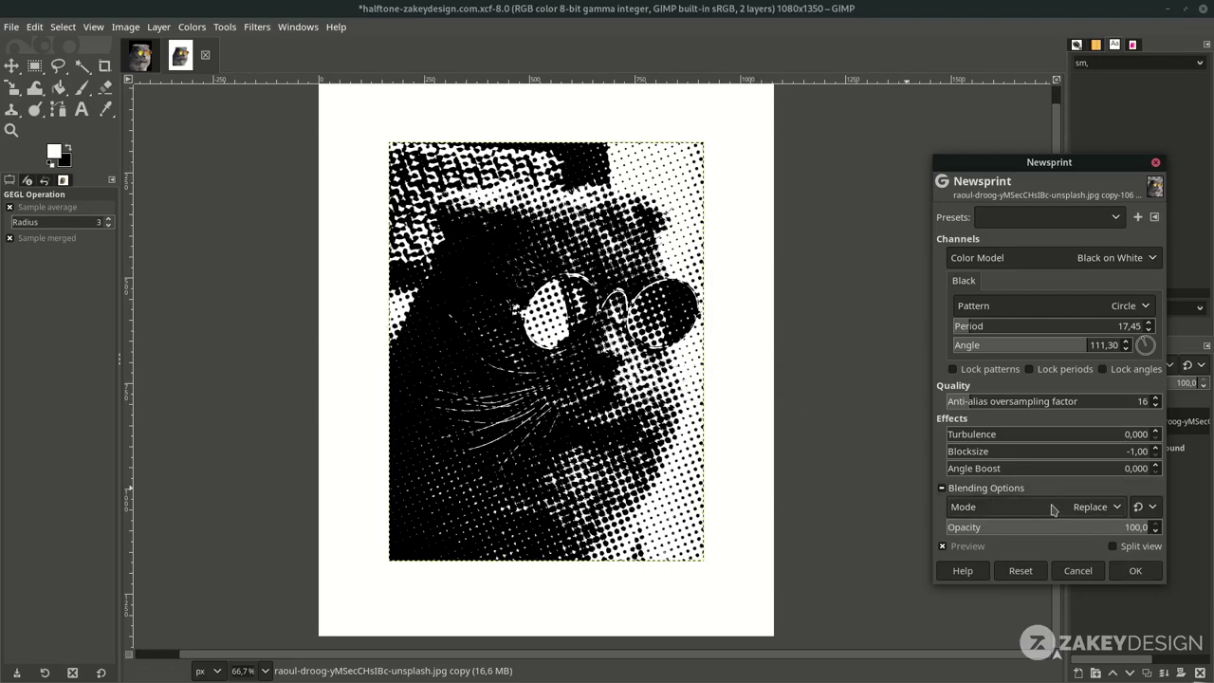
# - Set the Newsprint blending mode to Luminance and apply the halftone to the cat
pyautogui.click(1011, 512)
pyautogui.scroll(-10, 1023, 517)
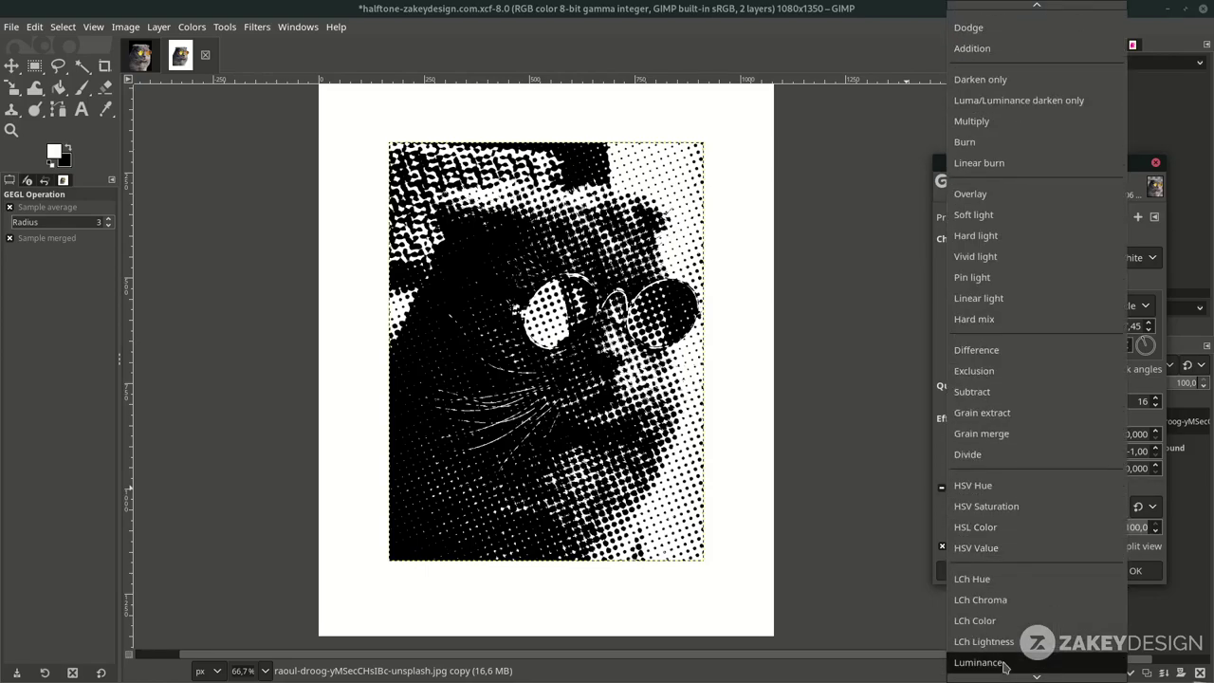
pyautogui.click(979, 662)
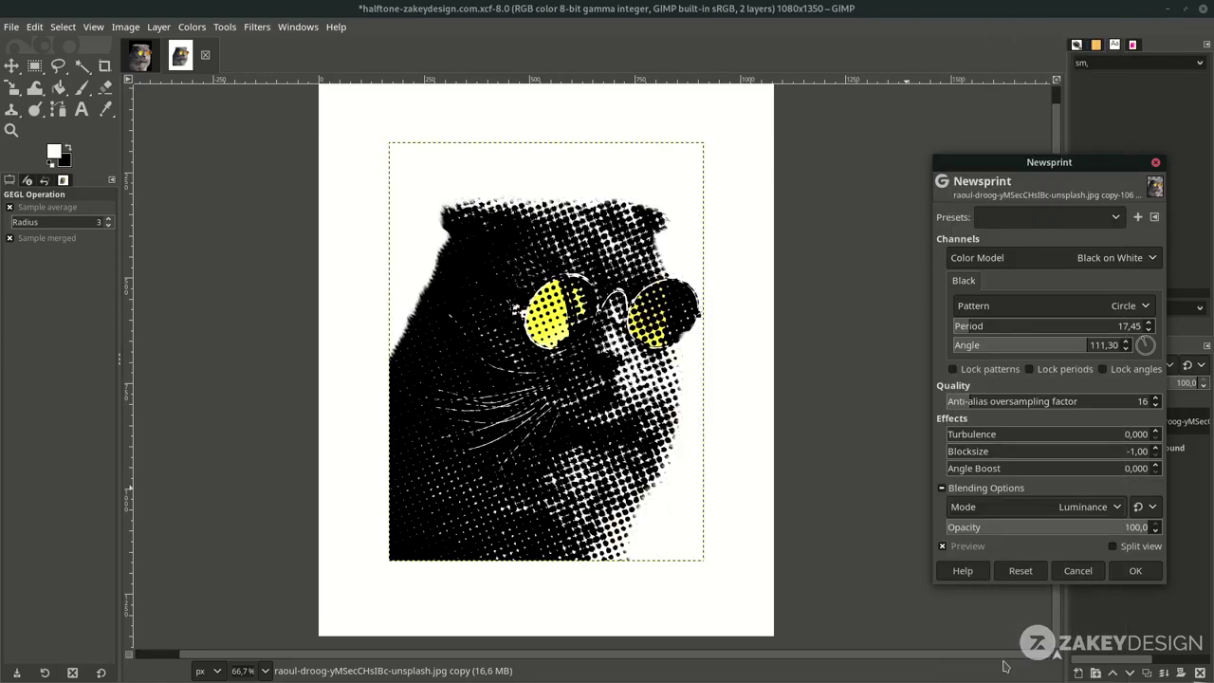
pyautogui.click(991, 513)
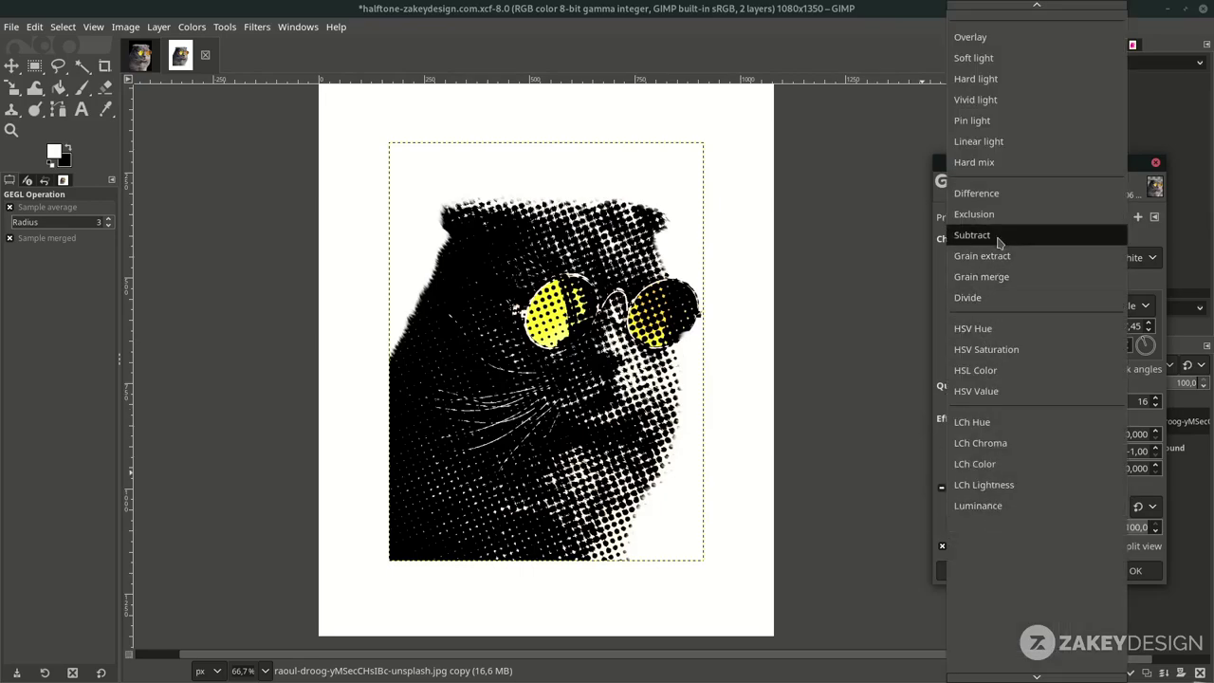
pyautogui.click(981, 37)
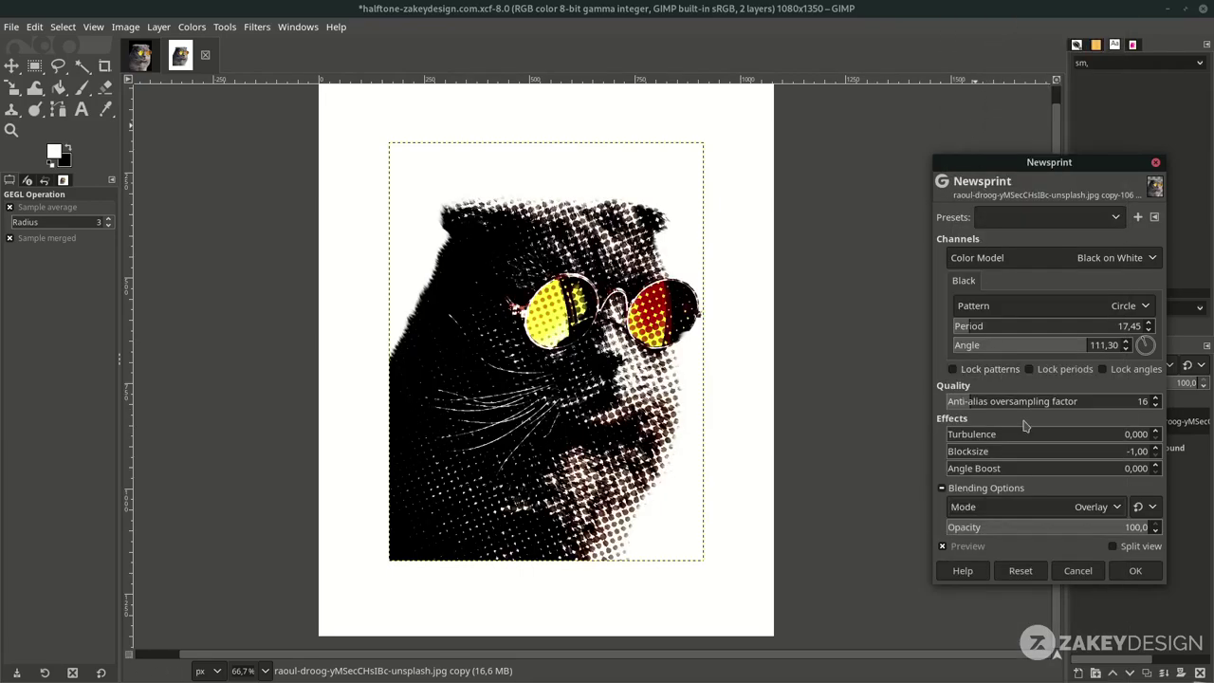
pyautogui.press('Down')
pyautogui.press('Down')
pyautogui.press('Down')
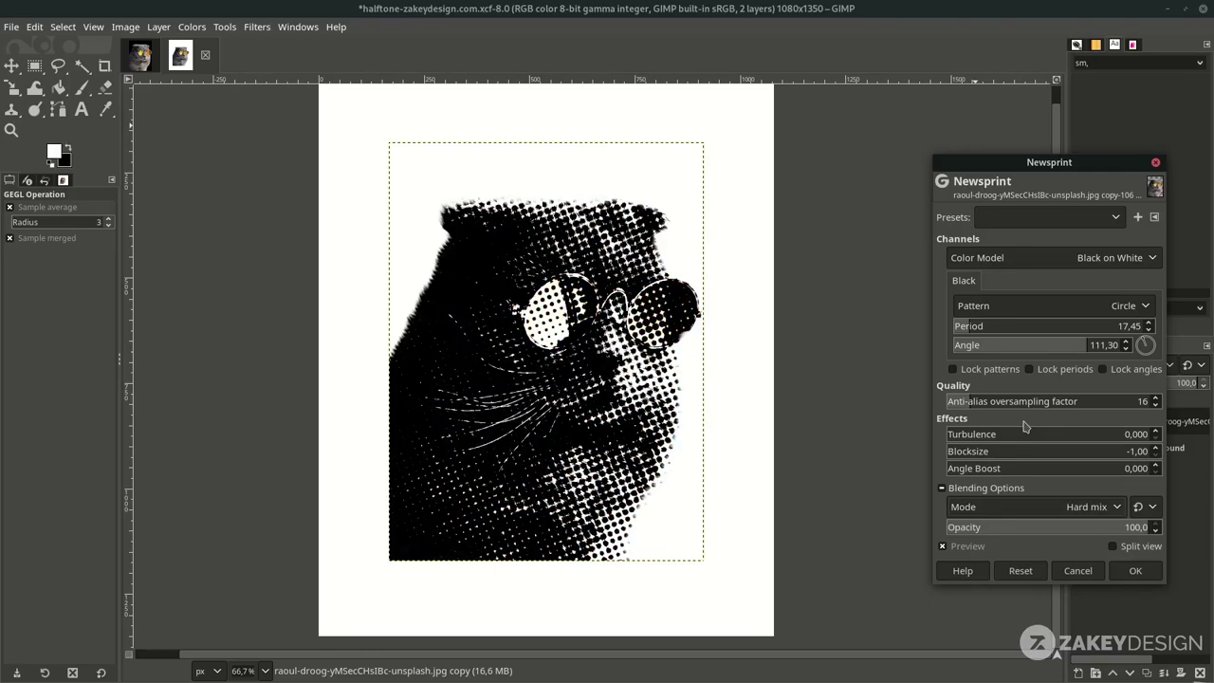
pyautogui.press('Down')
pyautogui.press('Down')
pyautogui.press('Down')
pyautogui.press('Down')
pyautogui.press('Down')
pyautogui.press('Down')
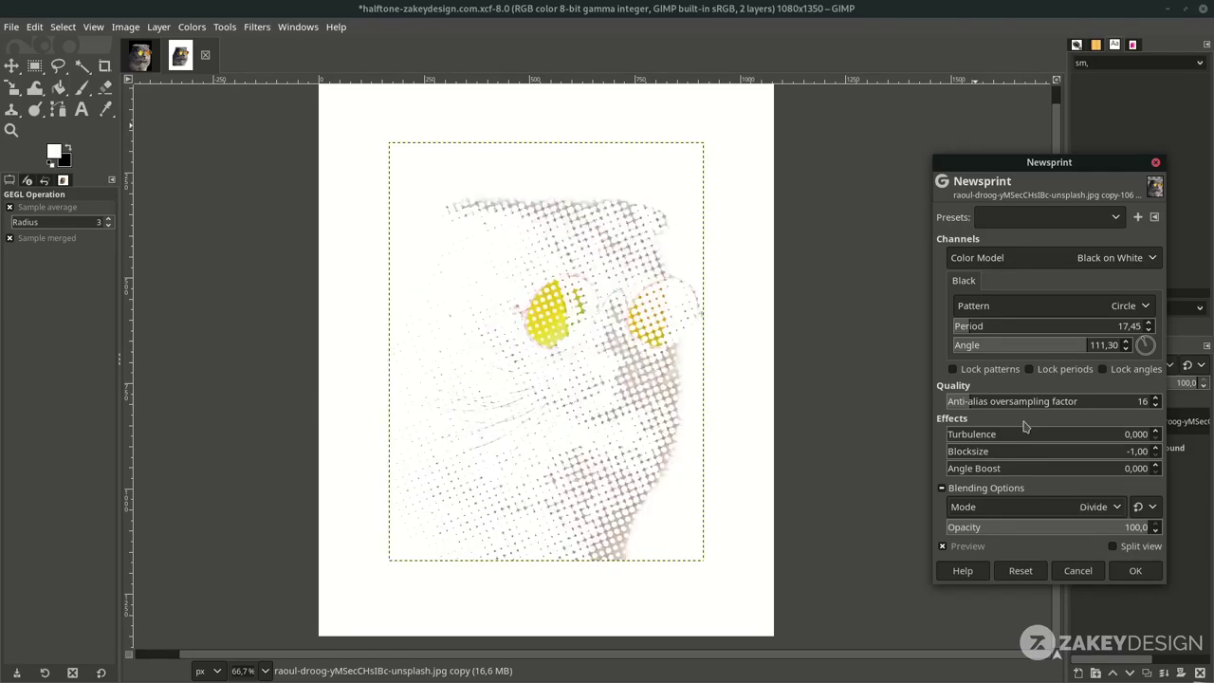
pyautogui.press('Down')
pyautogui.press('Down')
pyautogui.press('Down')
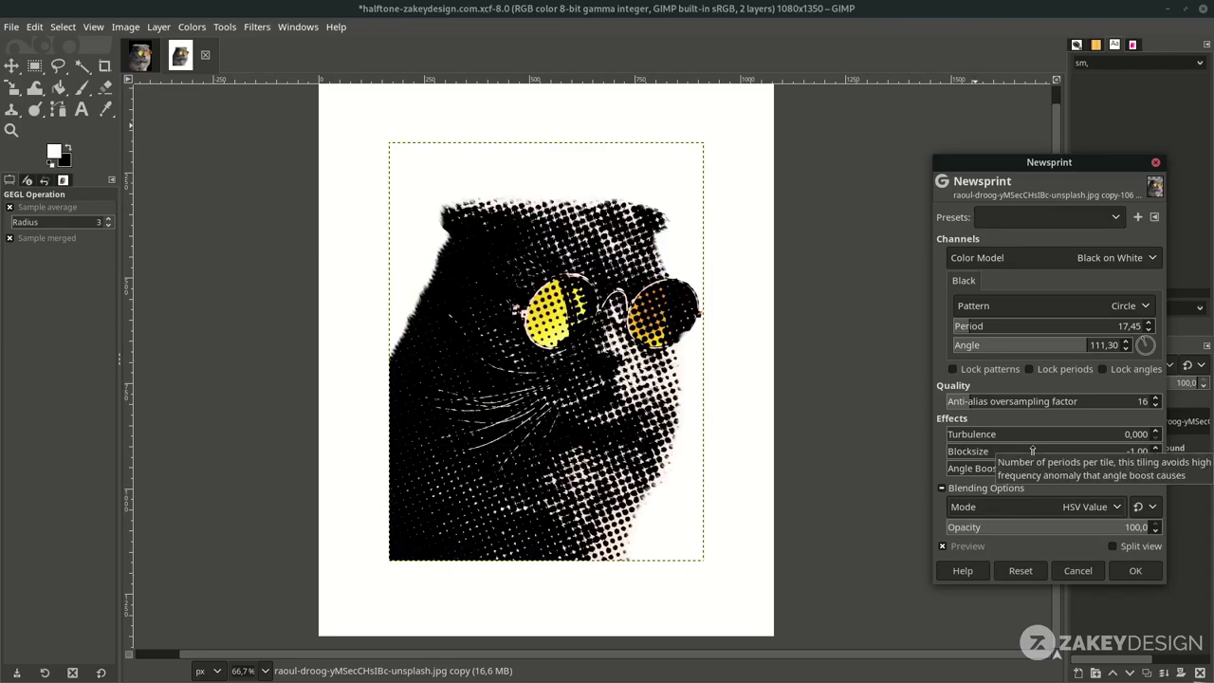
pyautogui.press('Down')
pyautogui.press('Down')
pyautogui.press('Down')
pyautogui.press('Down')
pyautogui.press('Down')
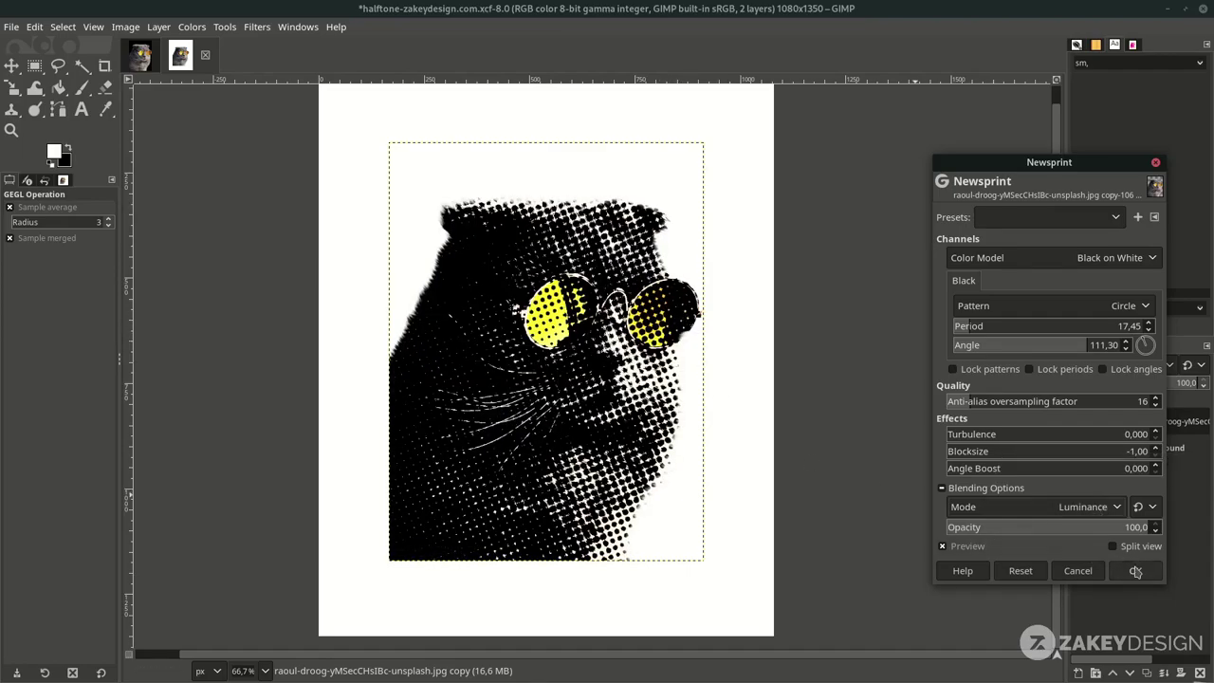
pyautogui.click(1135, 571)
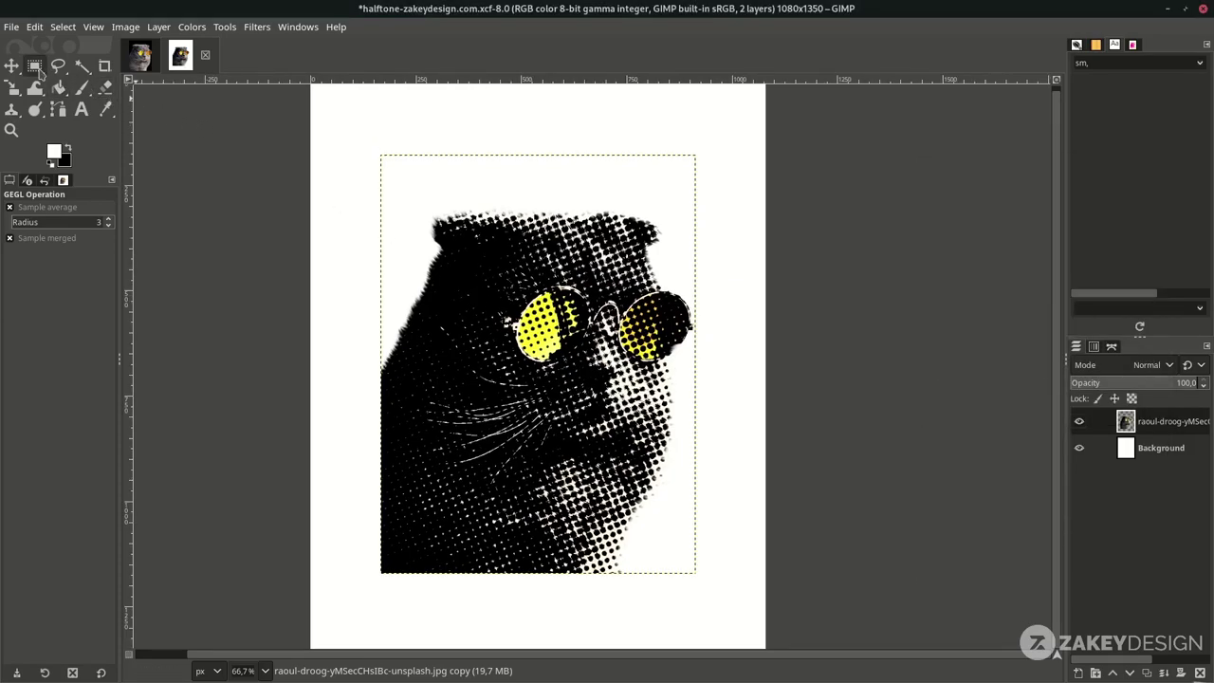
# - Draw a rectangle selection fitted to the cat photo's edges
pyautogui.click(35, 66)
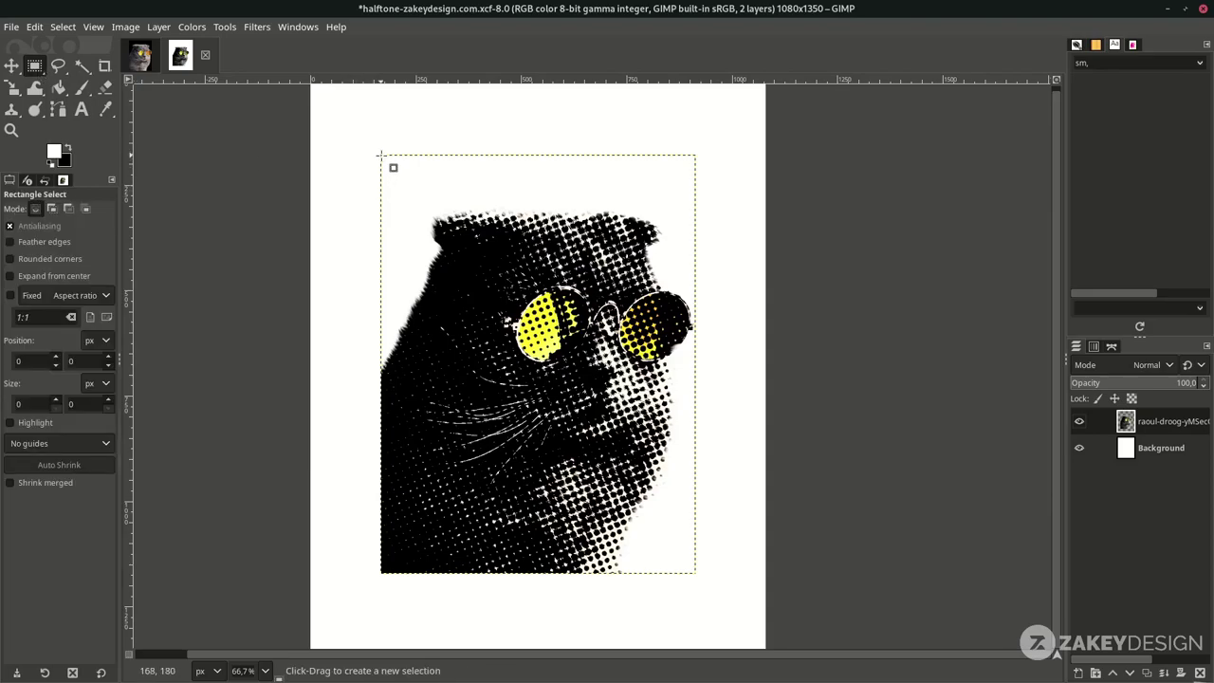
pyautogui.moveTo(379, 153); pyautogui.dragTo(694, 573)
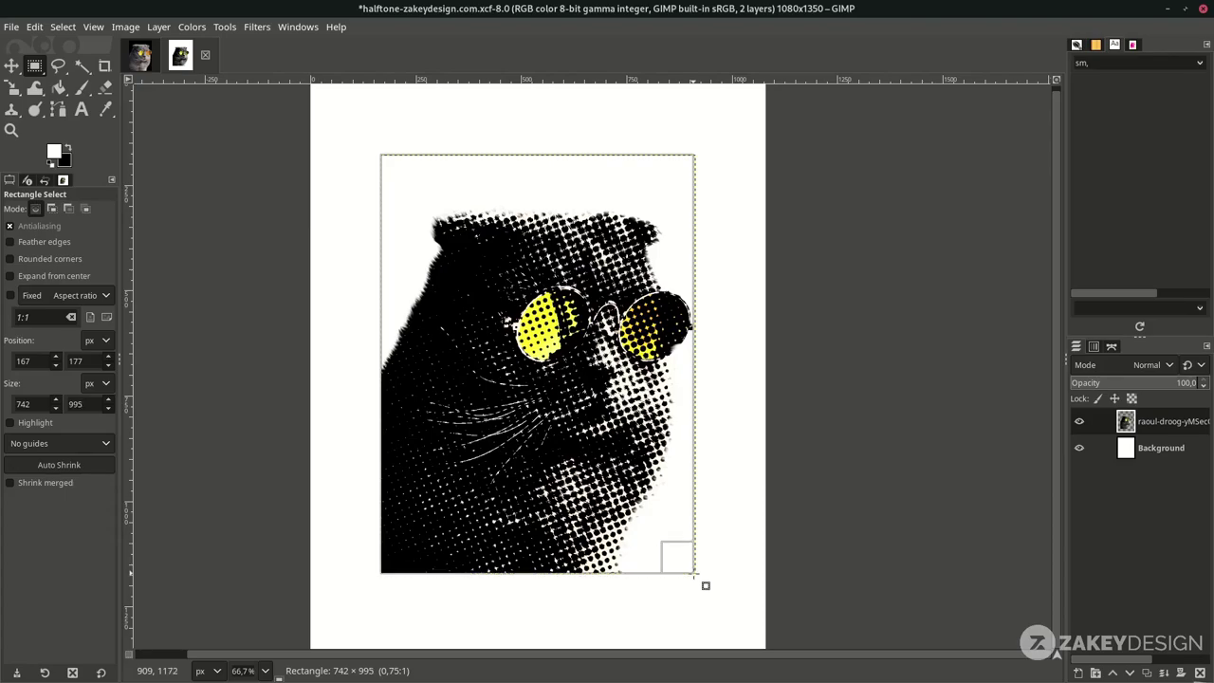
pyautogui.moveTo(694, 572); pyautogui.dragTo(697, 574)
# - Add a new transparent layer named 'rectangle'
pyautogui.click(1076, 673)
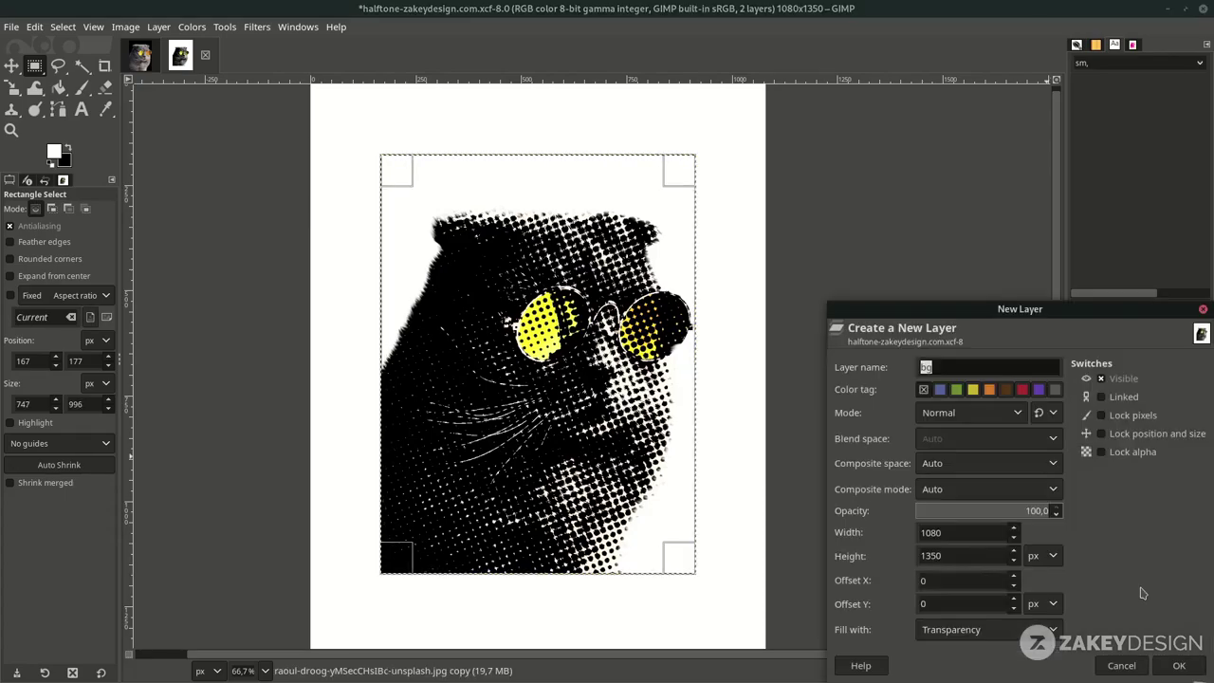
pyautogui.write('rectangle')
pyautogui.press('Return')
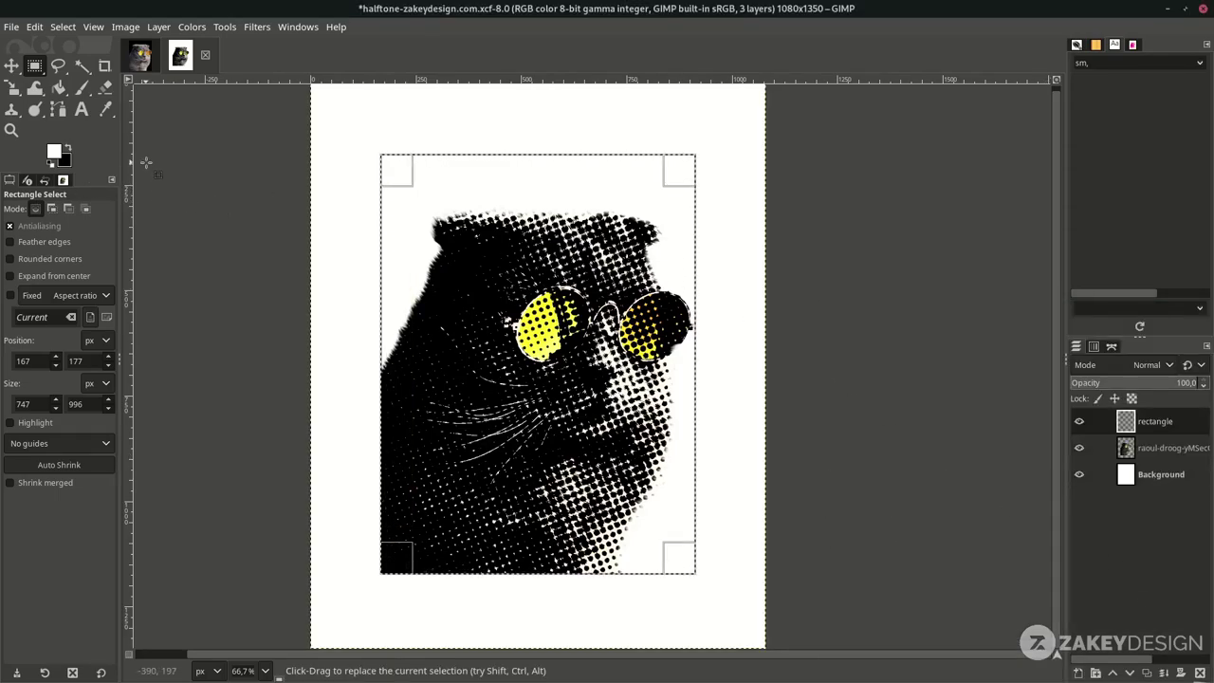
# - Set the foreground colour to magenta ff00a2
pyautogui.click(54, 152)
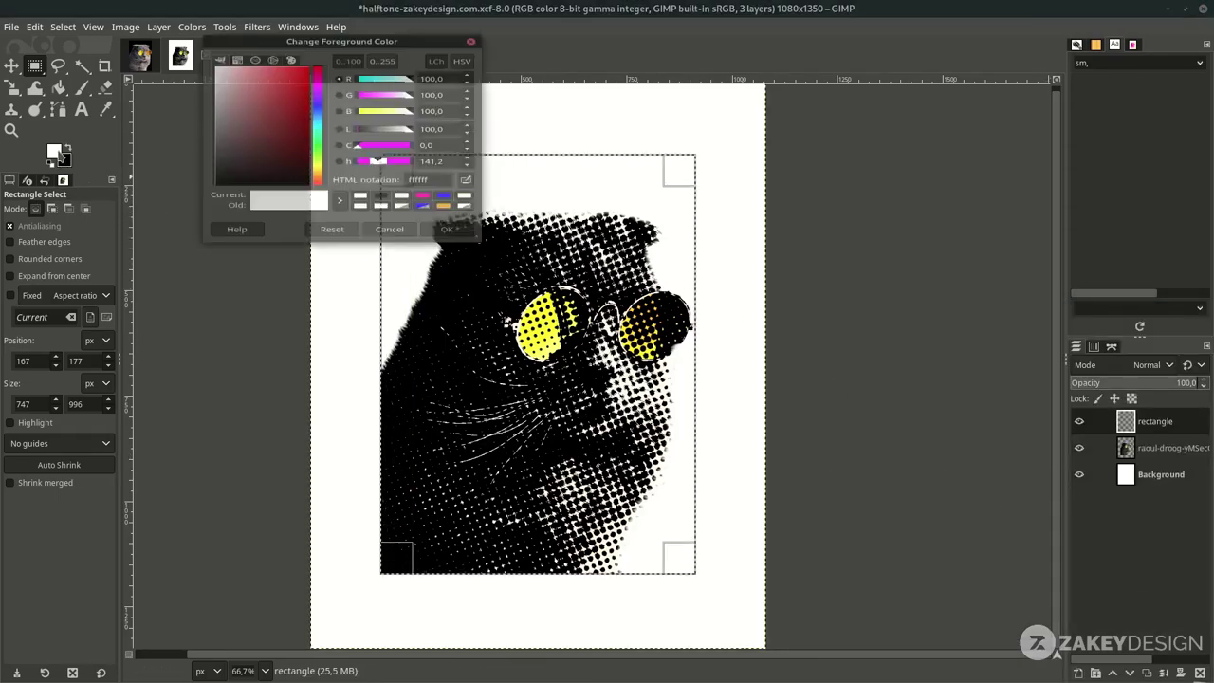
pyautogui.click(423, 214)
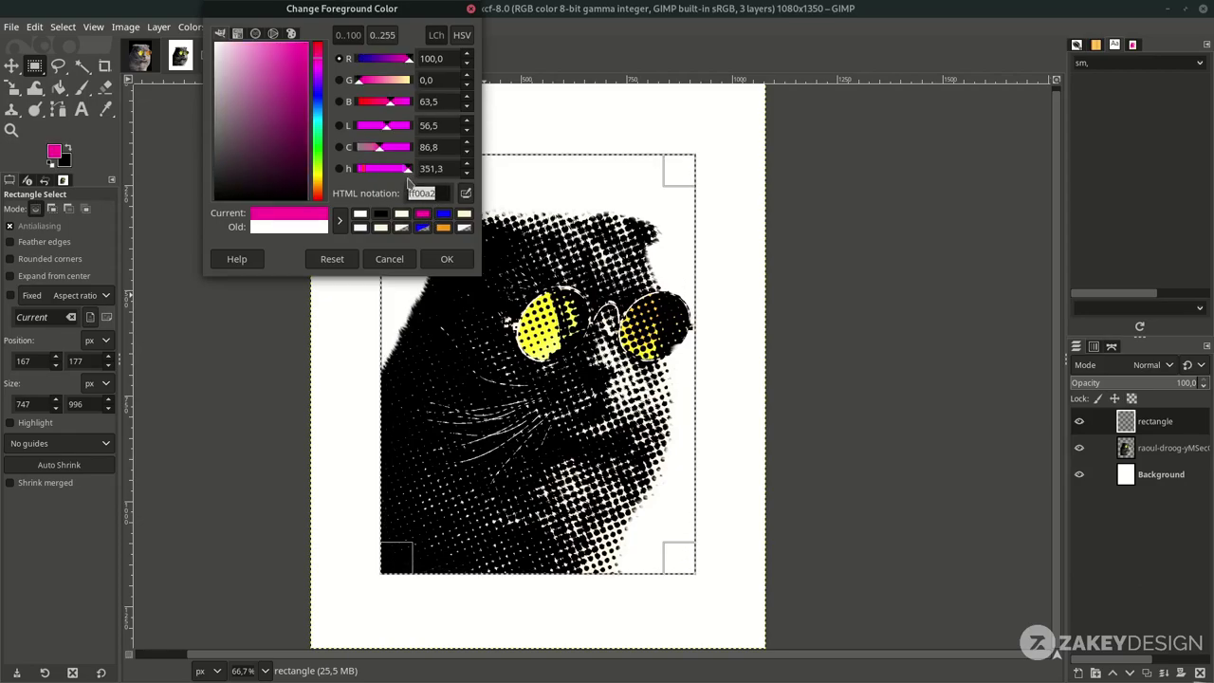
pyautogui.click(442, 261)
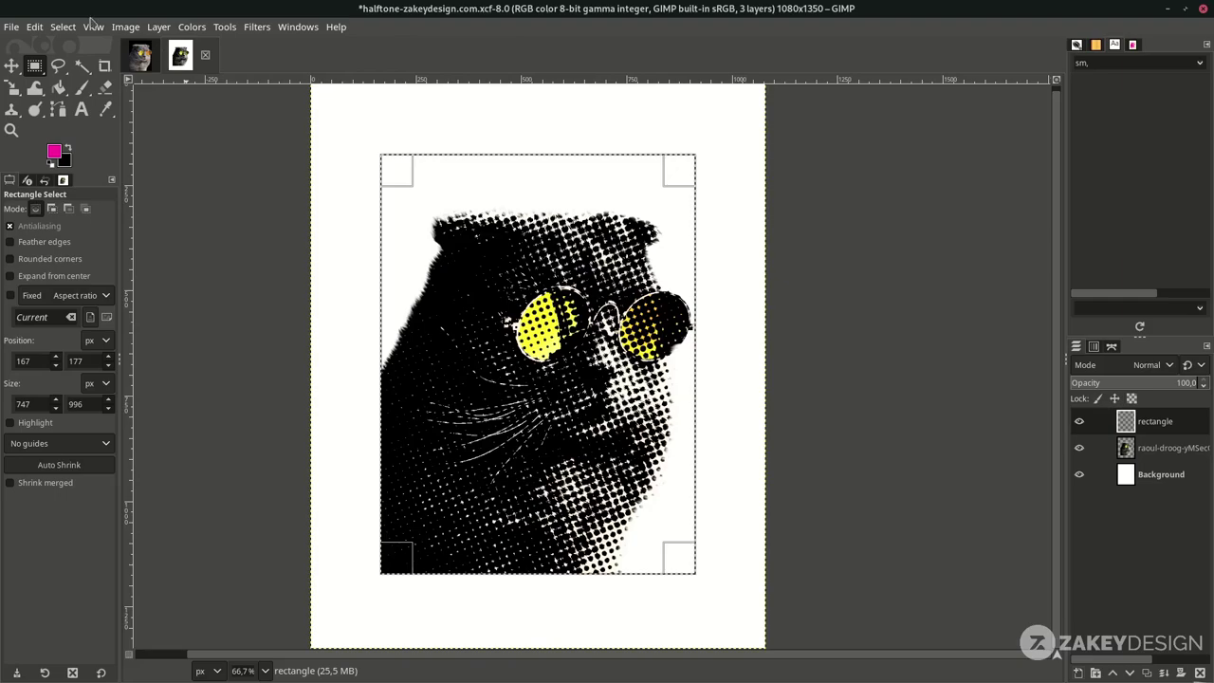
# - Fill the selection with the foreground colour and set the layer mode to Lighten only
pyautogui.click(34, 26)
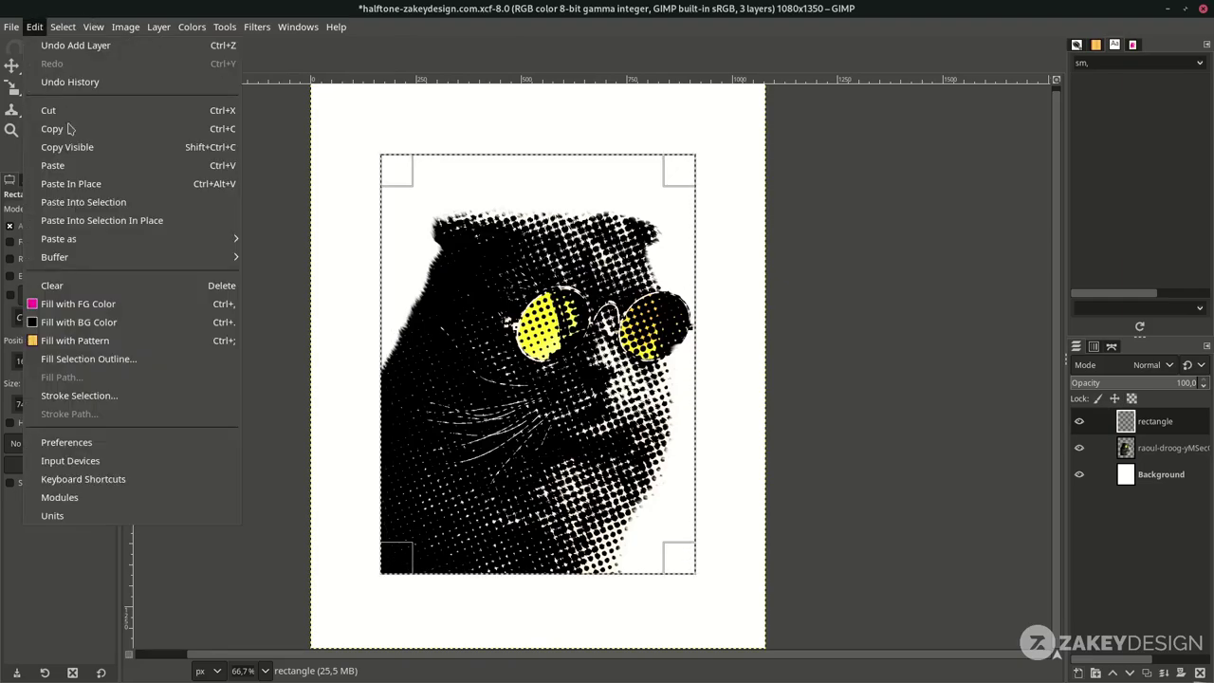
pyautogui.click(123, 313)
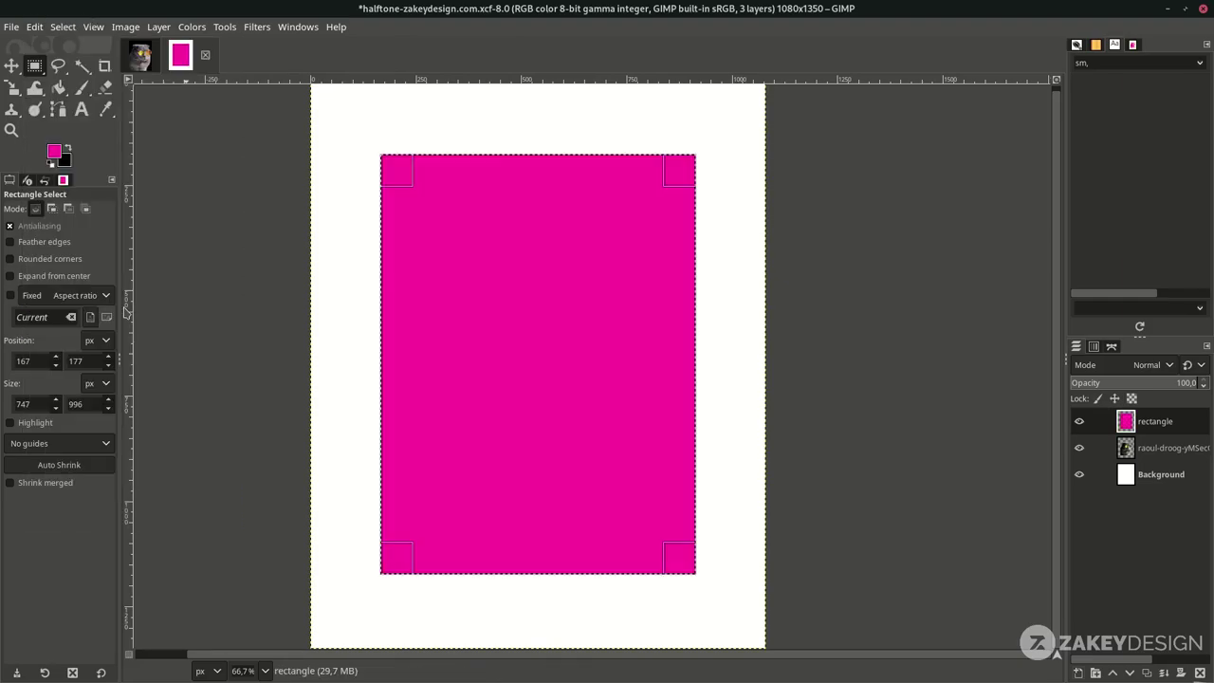
pyautogui.click(1143, 365)
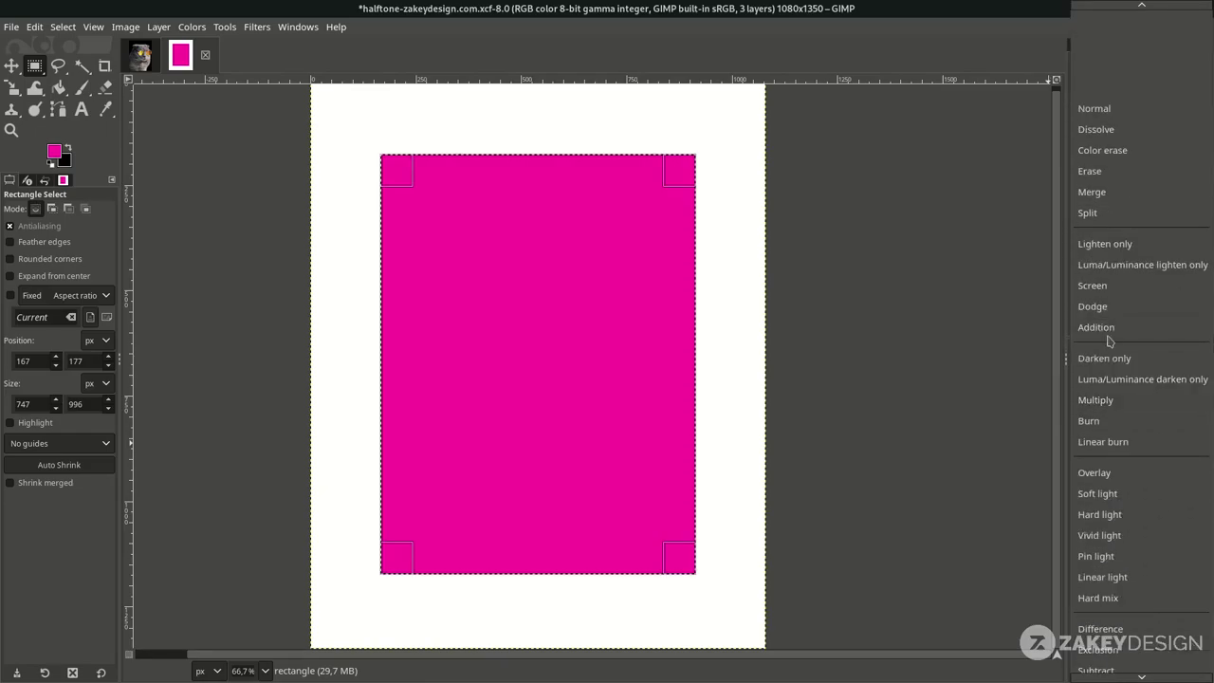
pyautogui.click(1131, 248)
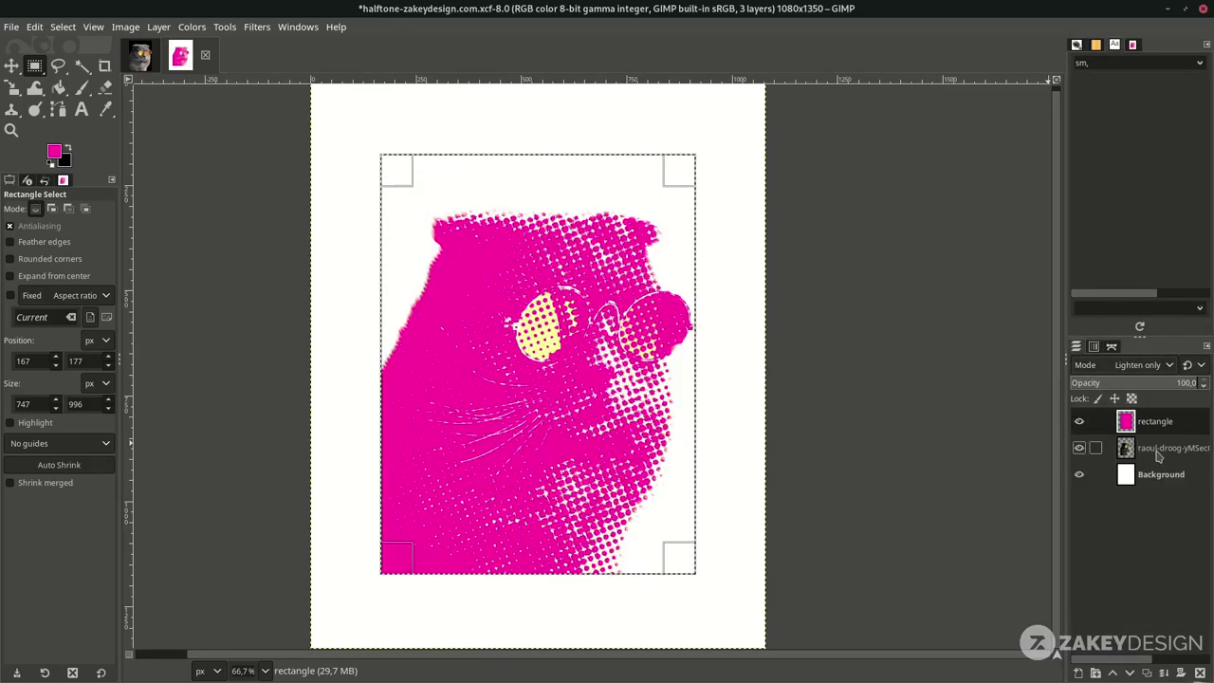
pyautogui.hscroll(-2, 759, 405)
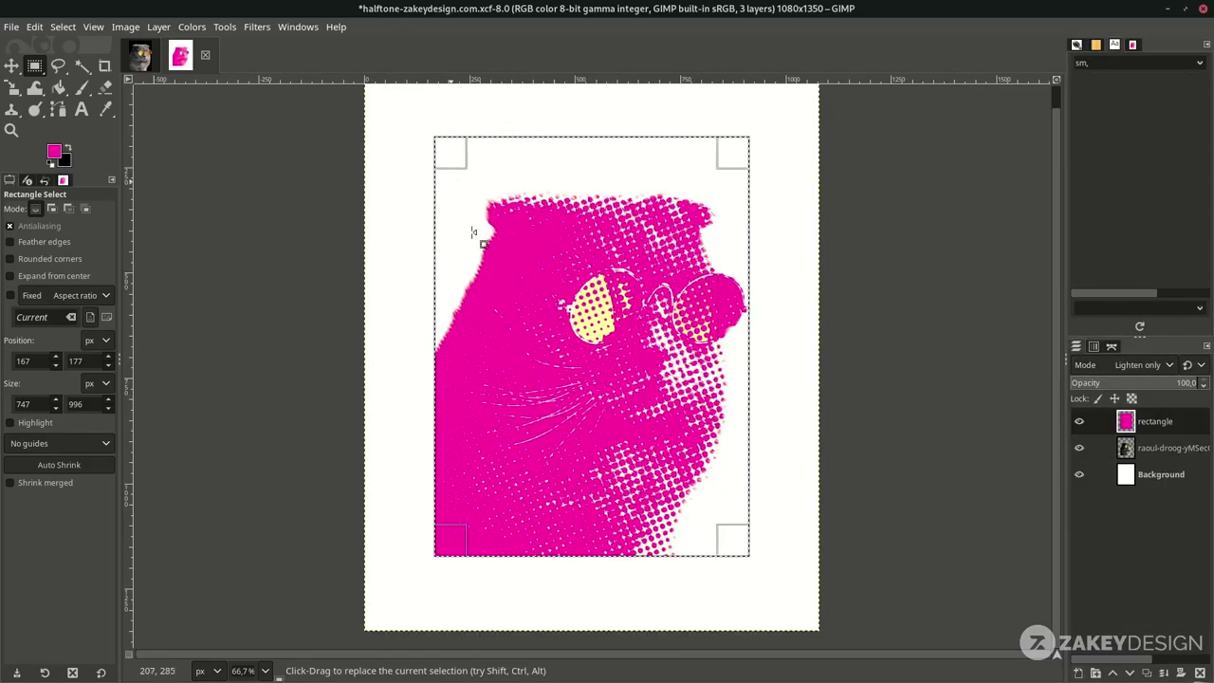
# - Add a new layer named 'frame'
pyautogui.click(1078, 673)
pyautogui.write('frame')
pyautogui.press('Return')
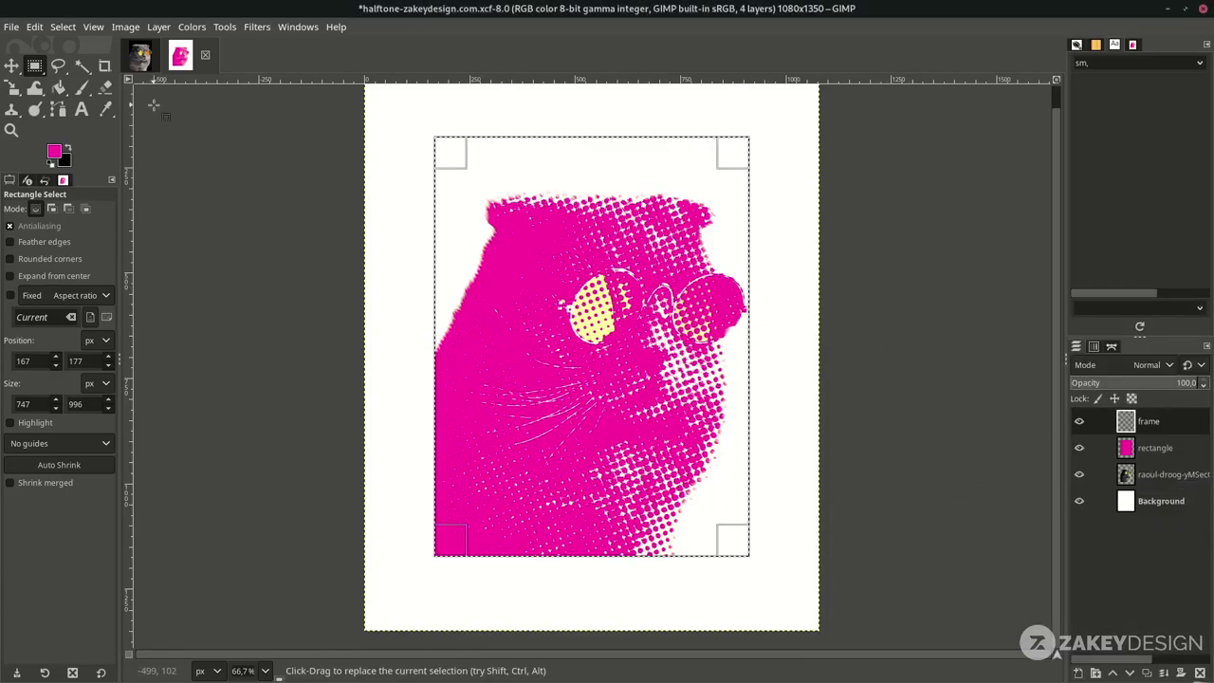
# - Stroke the selection with a 7 px solid magenta line
pyautogui.click(36, 28)
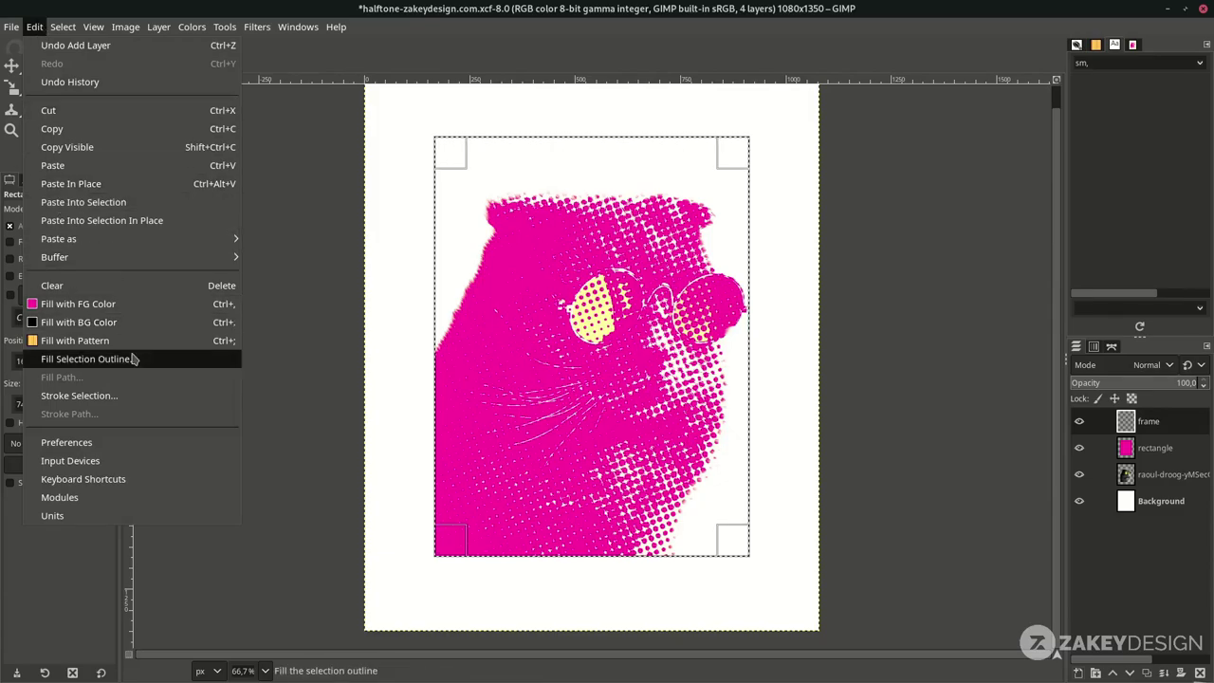
pyautogui.click(133, 395)
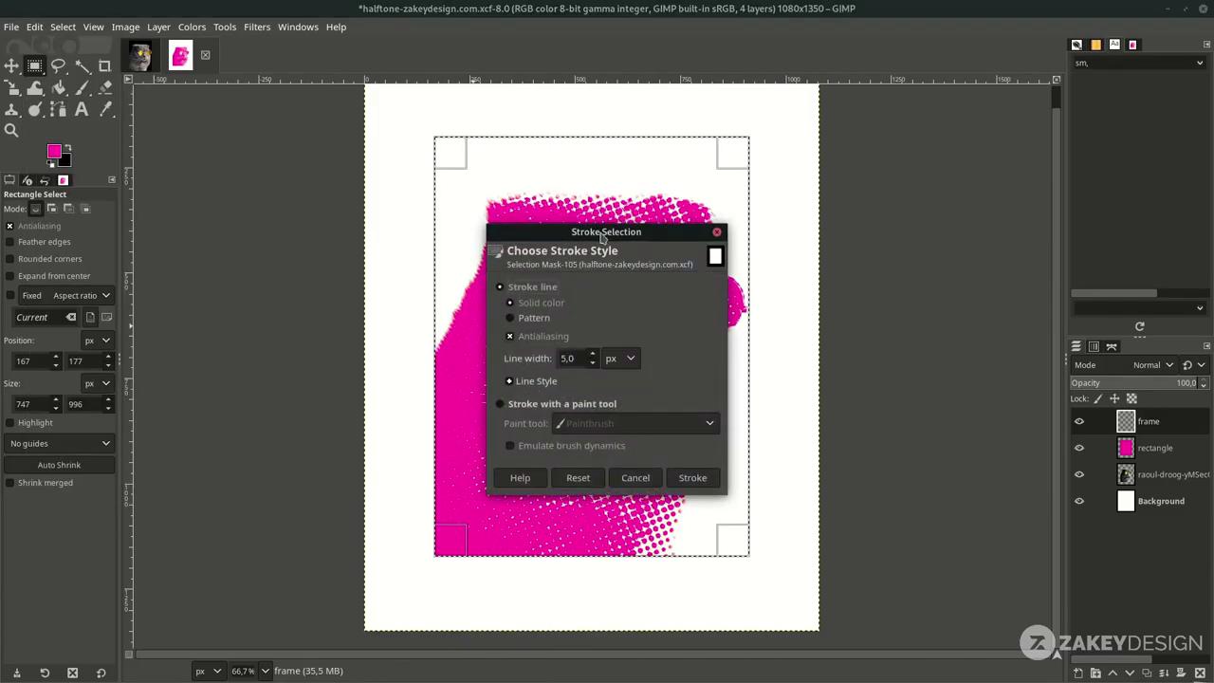
pyautogui.moveTo(601, 237); pyautogui.dragTo(918, 179)
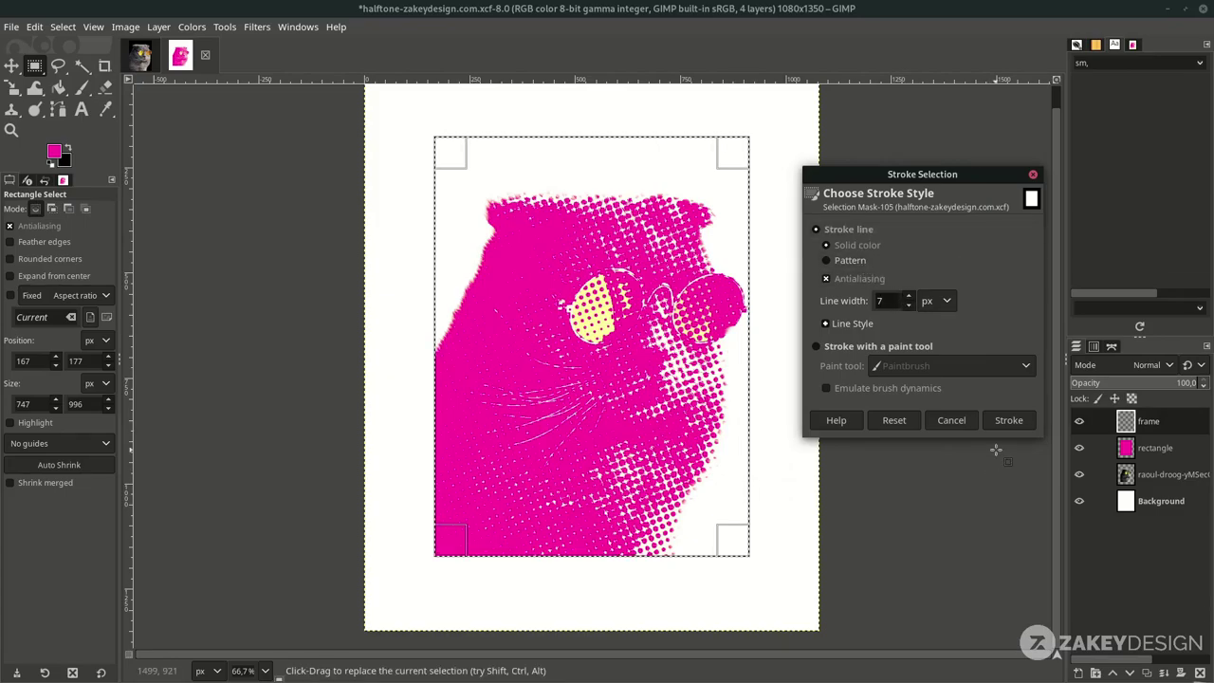
pyautogui.click(1008, 422)
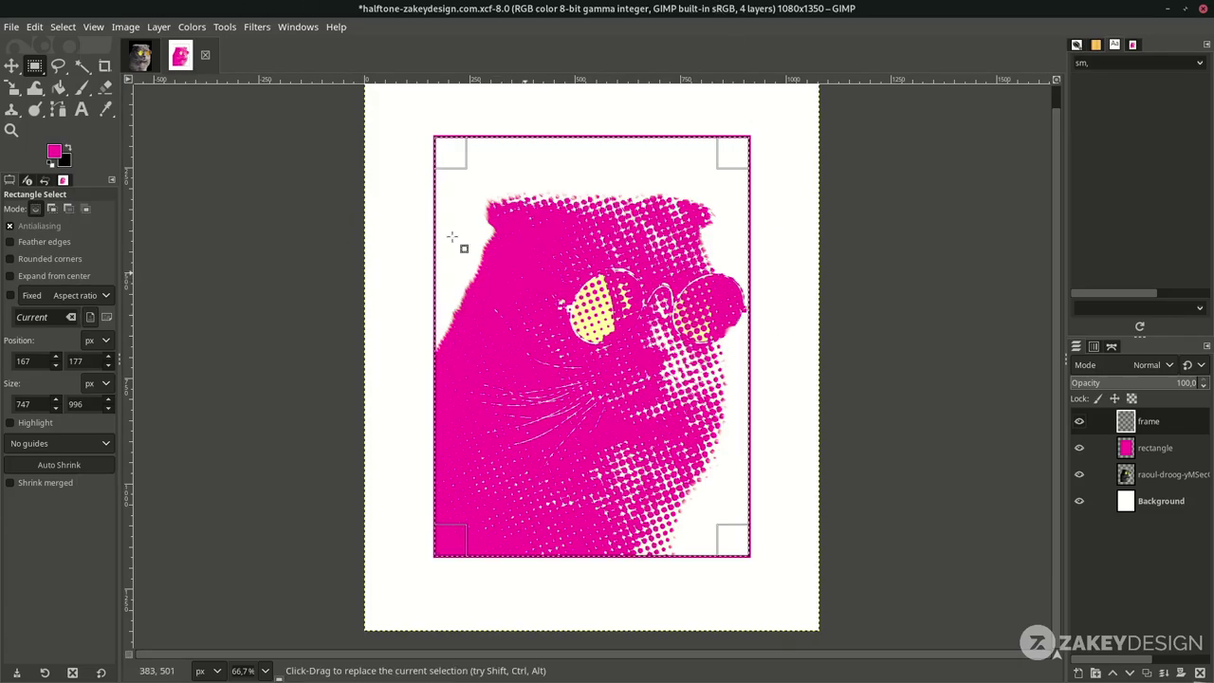
# - Invert the selection and make the Background layer active
pyautogui.click(63, 26)
pyautogui.click(85, 82)
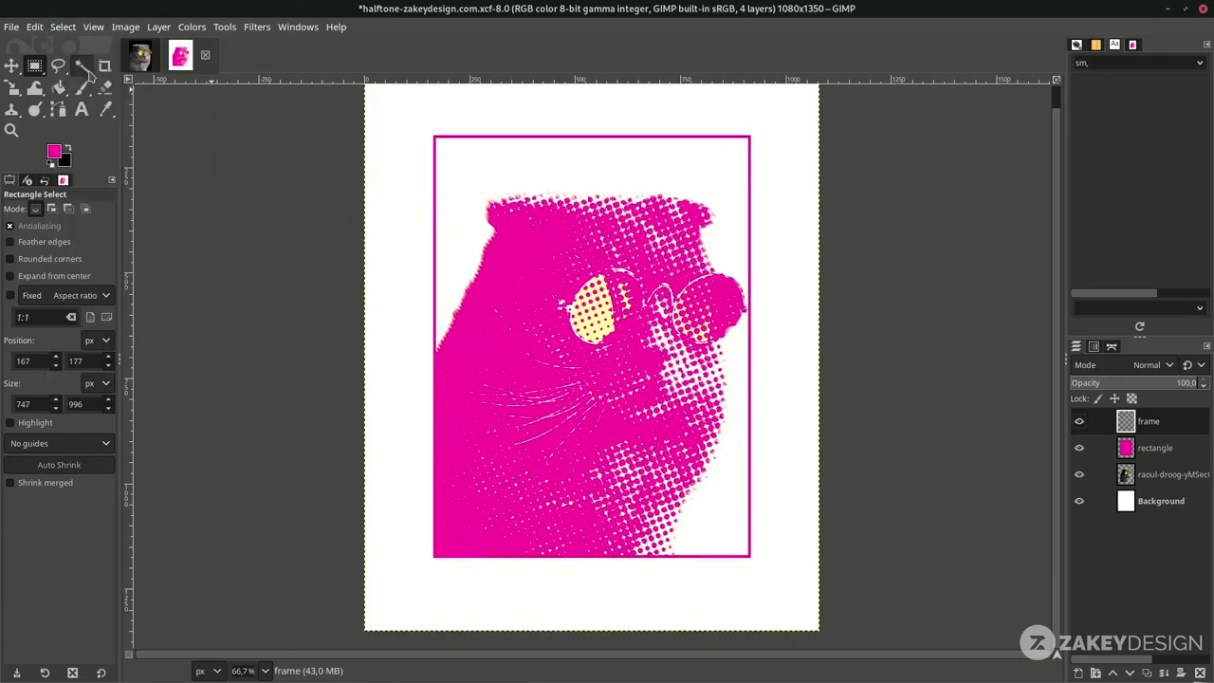
pyautogui.click(1177, 501)
pyautogui.scroll(-2, 662, 370)
pyautogui.scroll(1, 663, 371)
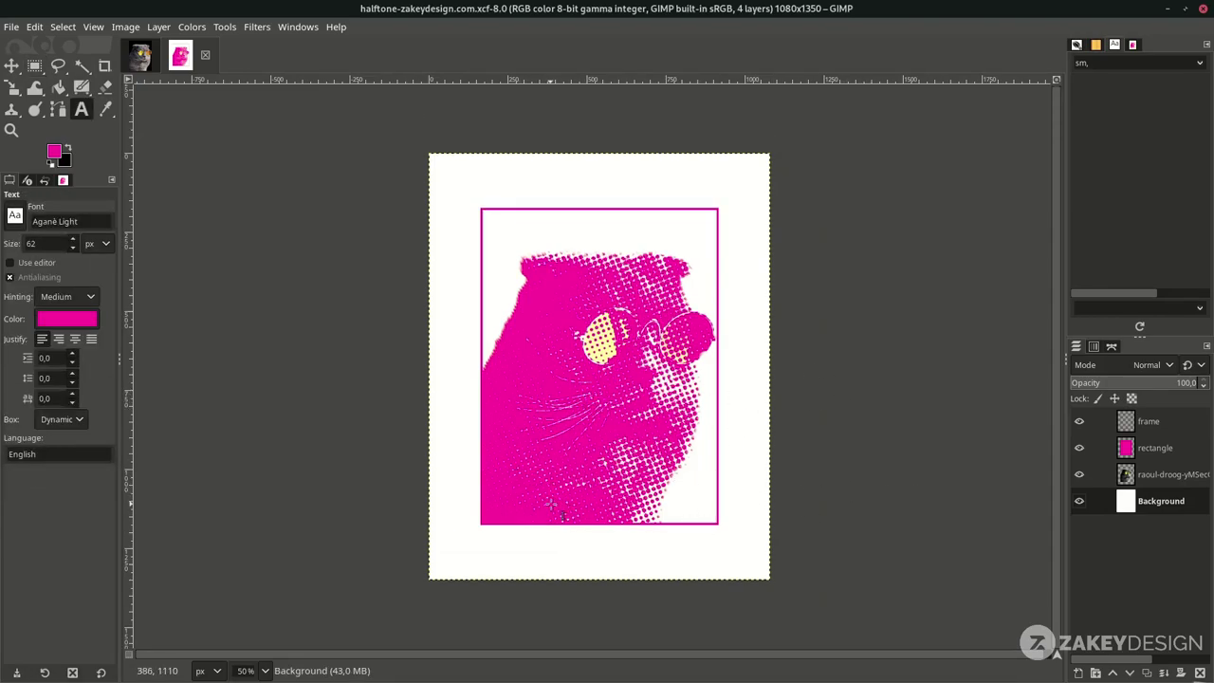
# - Add a MEOWMENTS text layer inside the frame in the Lemon font
pyautogui.scroll(1, 548, 503)
pyautogui.click(548, 500)
pyautogui.write('MEOWMENTS')
pyautogui.click(611, 457)
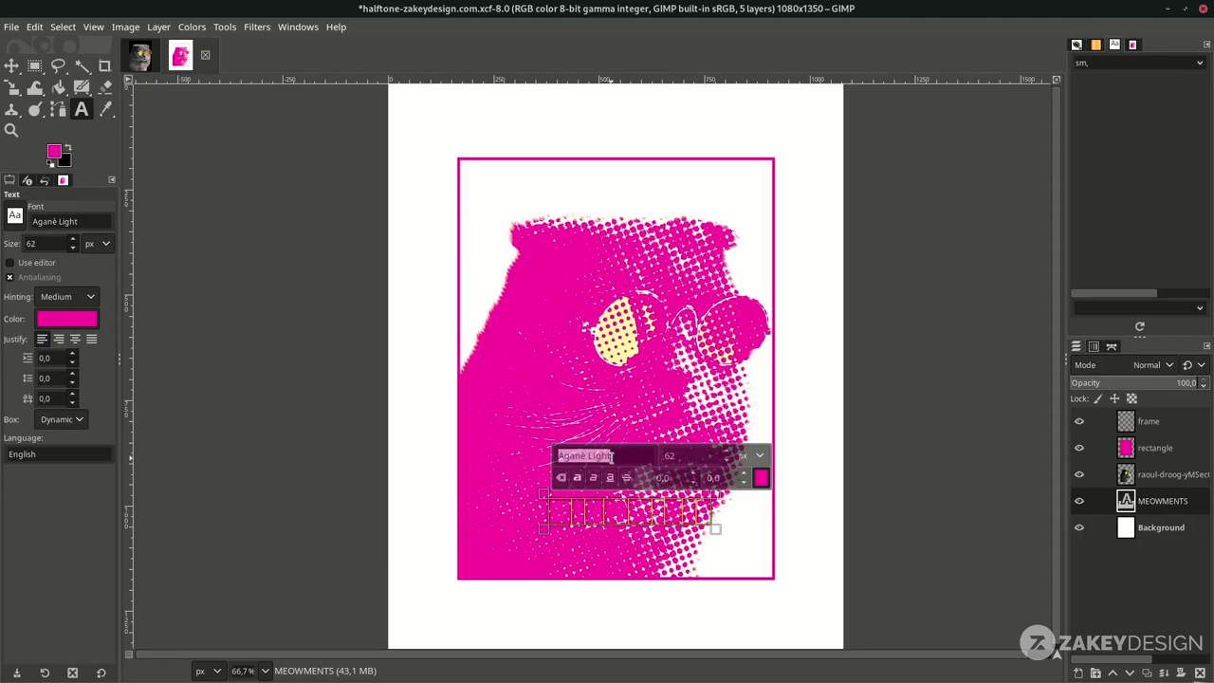
pyautogui.write('le')
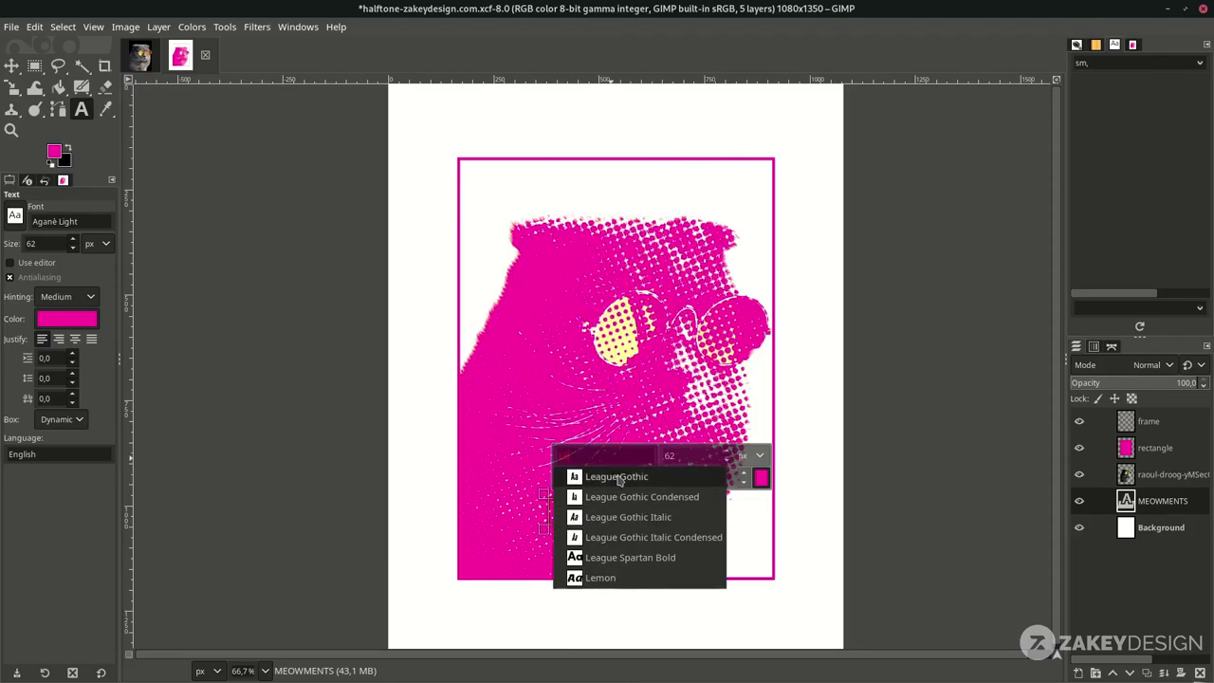
pyautogui.click(598, 578)
# - Move the title layer to the top, colour it white, and place it lower-left
pyautogui.moveTo(1192, 505); pyautogui.dragTo(1181, 417)
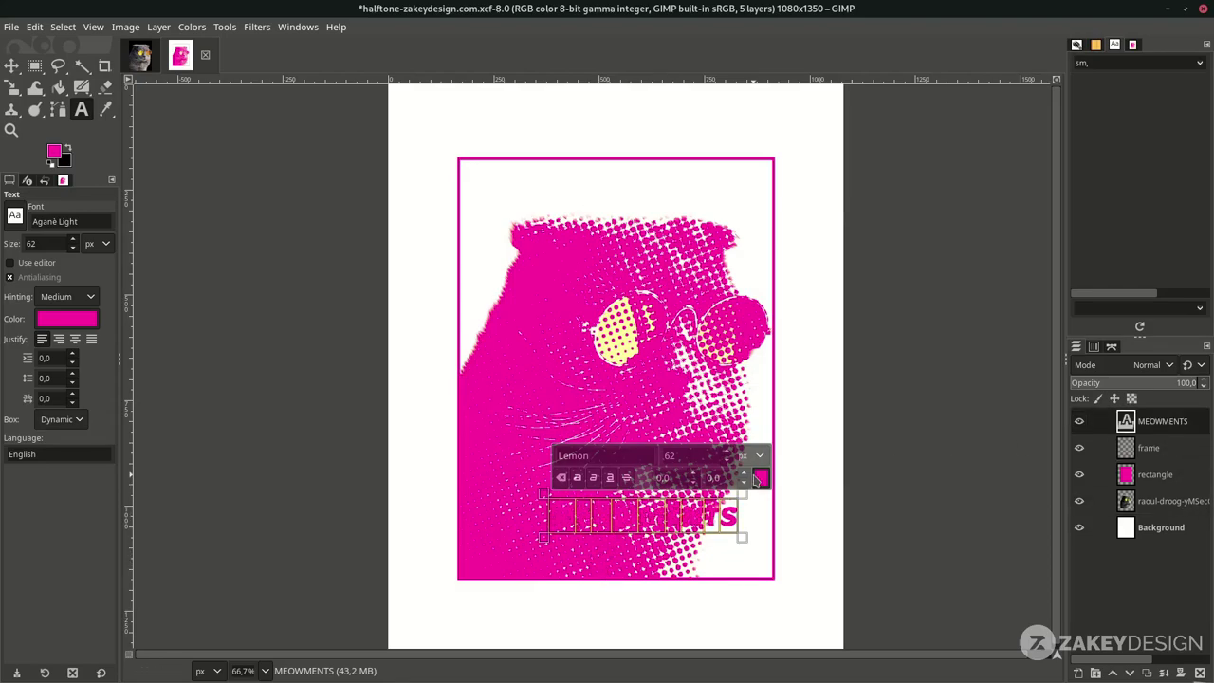
pyautogui.click(759, 477)
pyautogui.moveTo(664, 437); pyautogui.dragTo(582, 351)
pyautogui.click(859, 603)
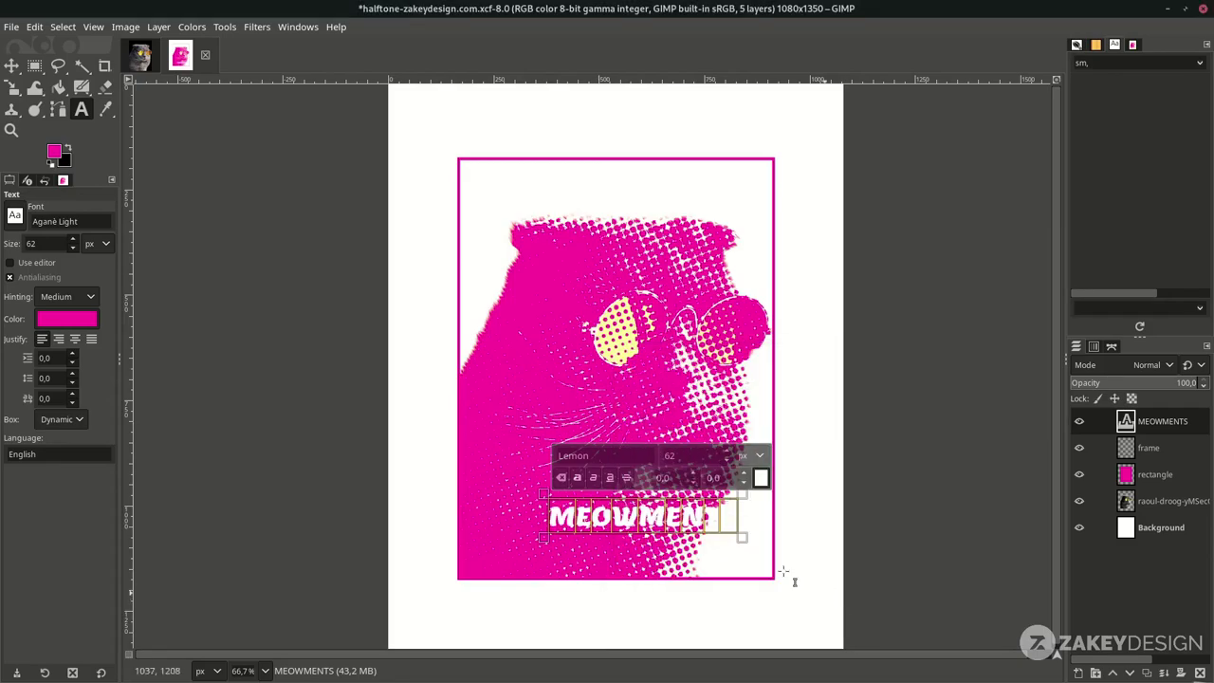
pyautogui.scroll(20, 730, 456)
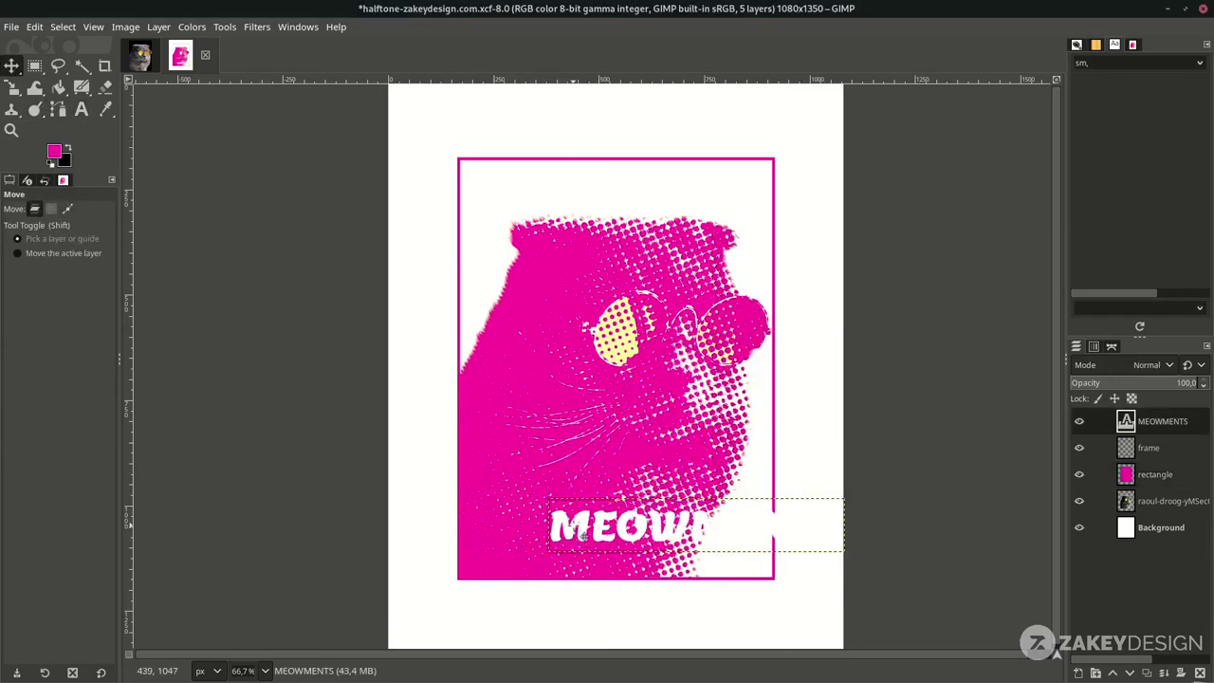
pyautogui.moveTo(272, 132); pyautogui.dragTo(190, 154)
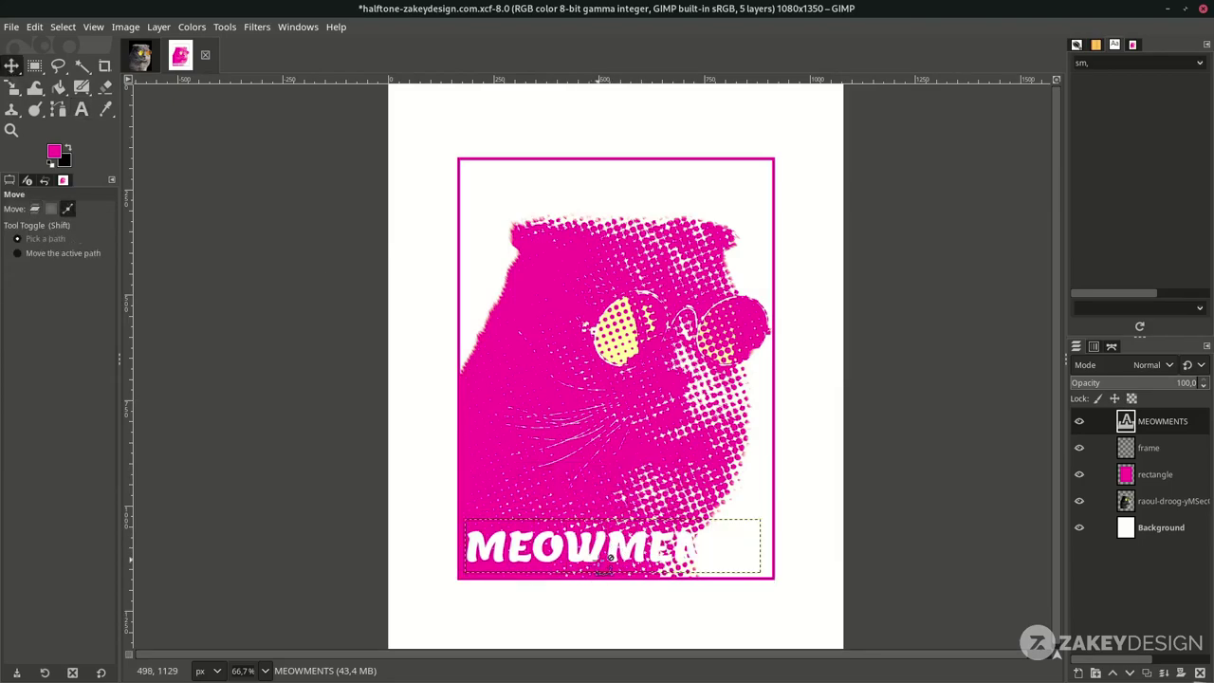
# - Recolour the letters NTS magenta ff00a2 by sampling it from the canvas
pyautogui.scroll(2, 600, 562)
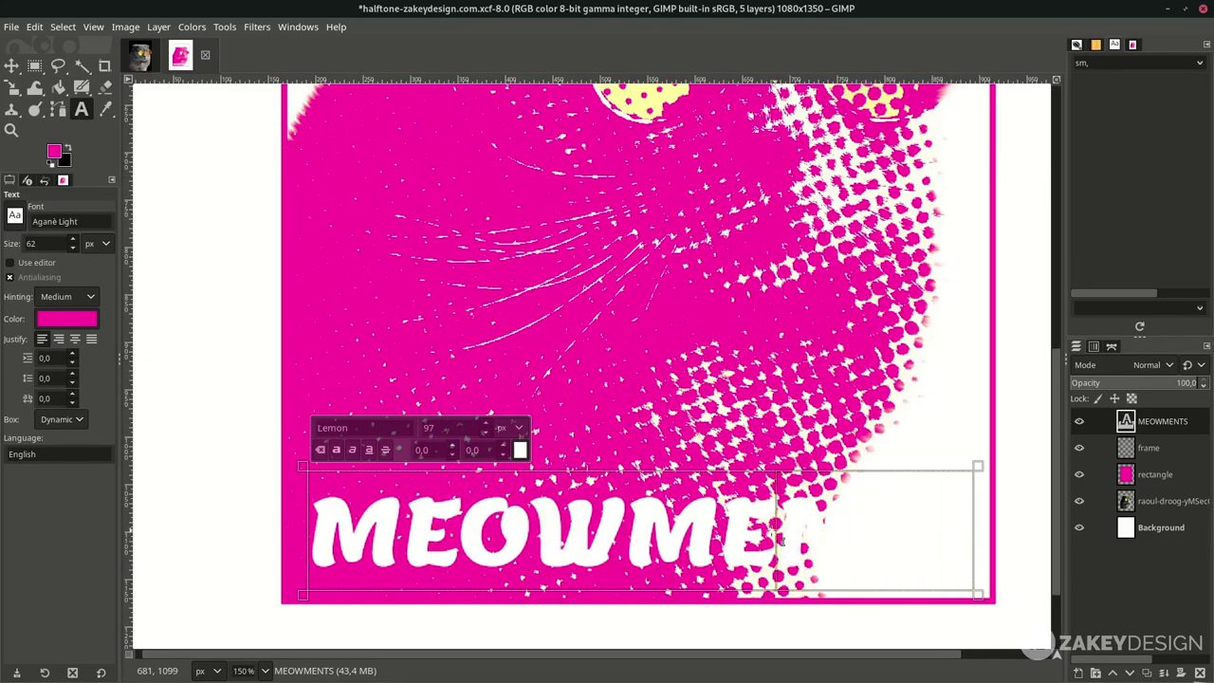
pyautogui.click(787, 545)
pyautogui.moveTo(805, 536); pyautogui.dragTo(959, 529)
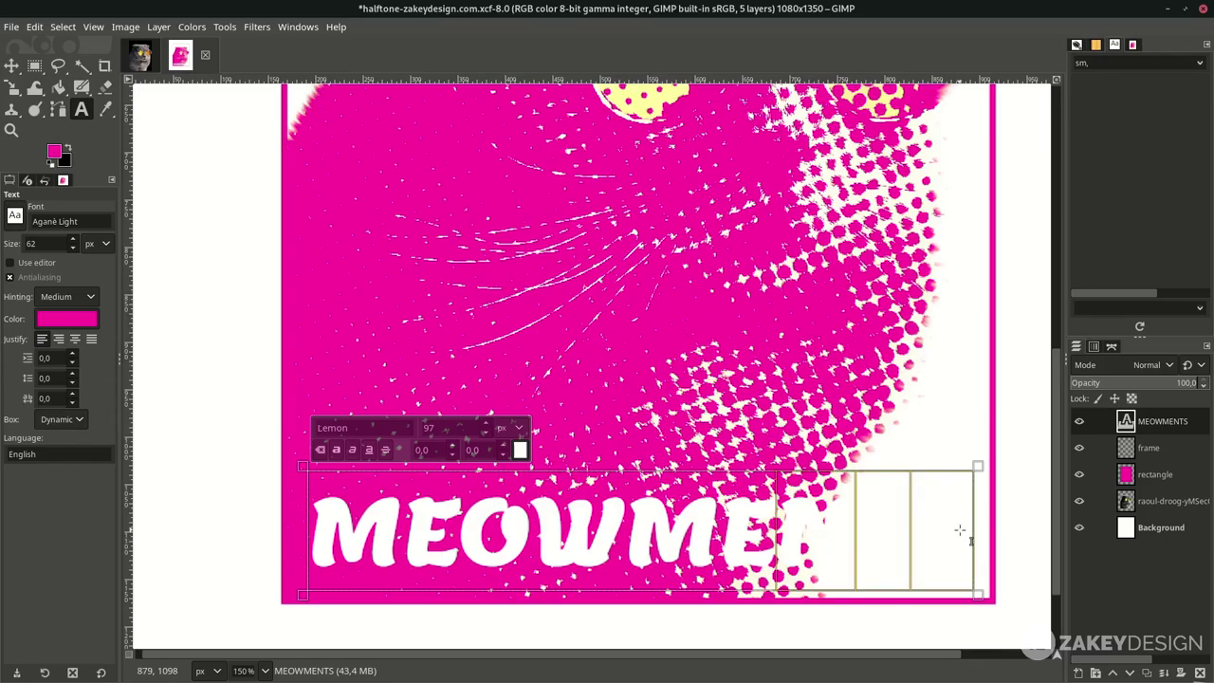
pyautogui.click(520, 451)
pyautogui.click(642, 515)
pyautogui.click(367, 202)
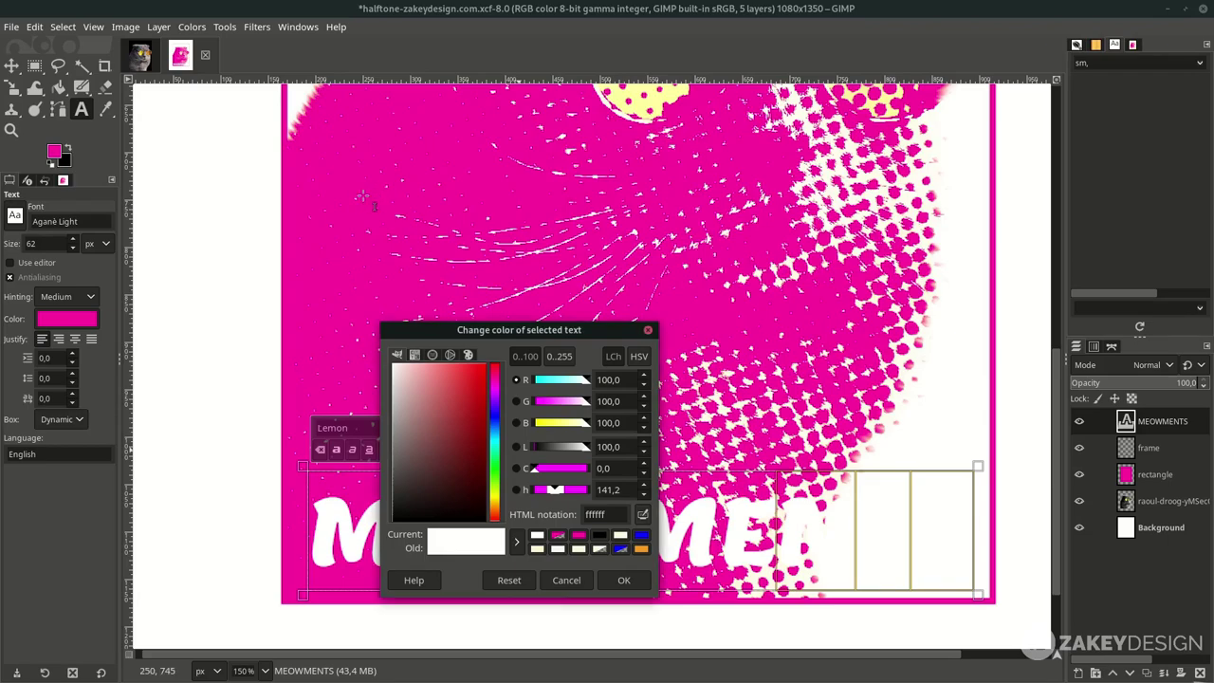
pyautogui.click(625, 582)
# - Save the poster with Ctrl+S
pyautogui.hotkey('ctrl', 's')
pyautogui.scroll(-3, 624, 475)
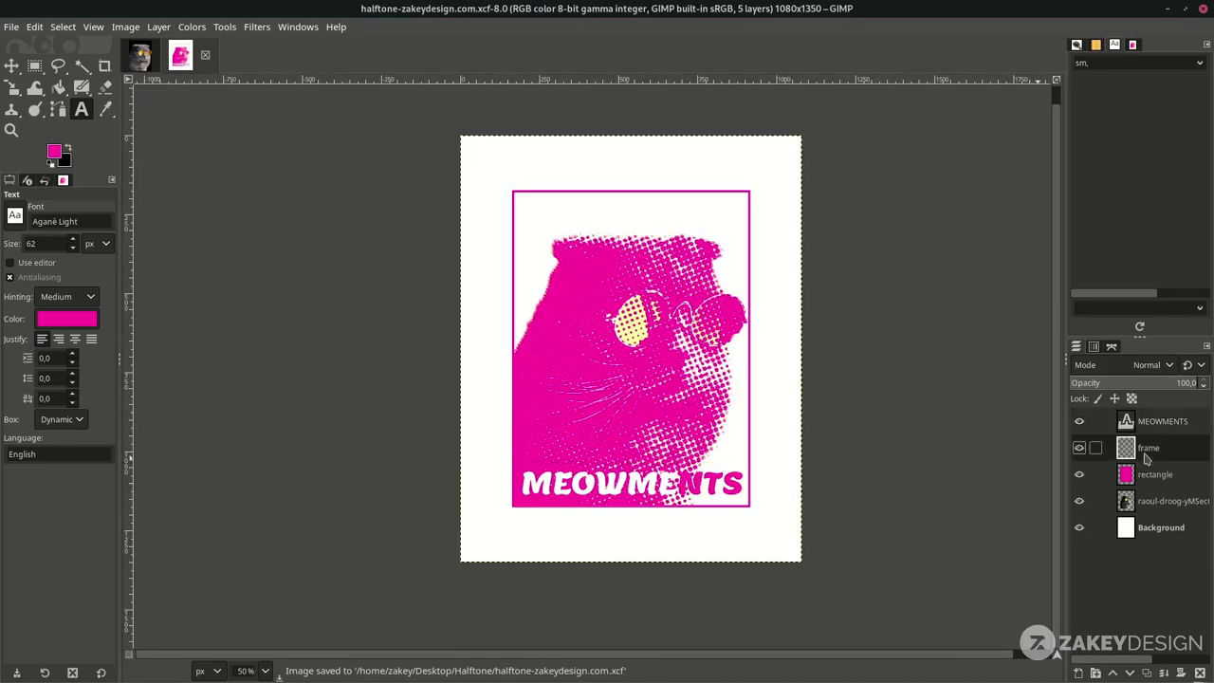
pyautogui.scroll(2, 758, 512)
# - Add a 'Meow' caption in Open Sans Ultra-Bold just under the frame
pyautogui.scroll(2, 759, 513)
pyautogui.click(723, 531)
pyautogui.write('Meow')
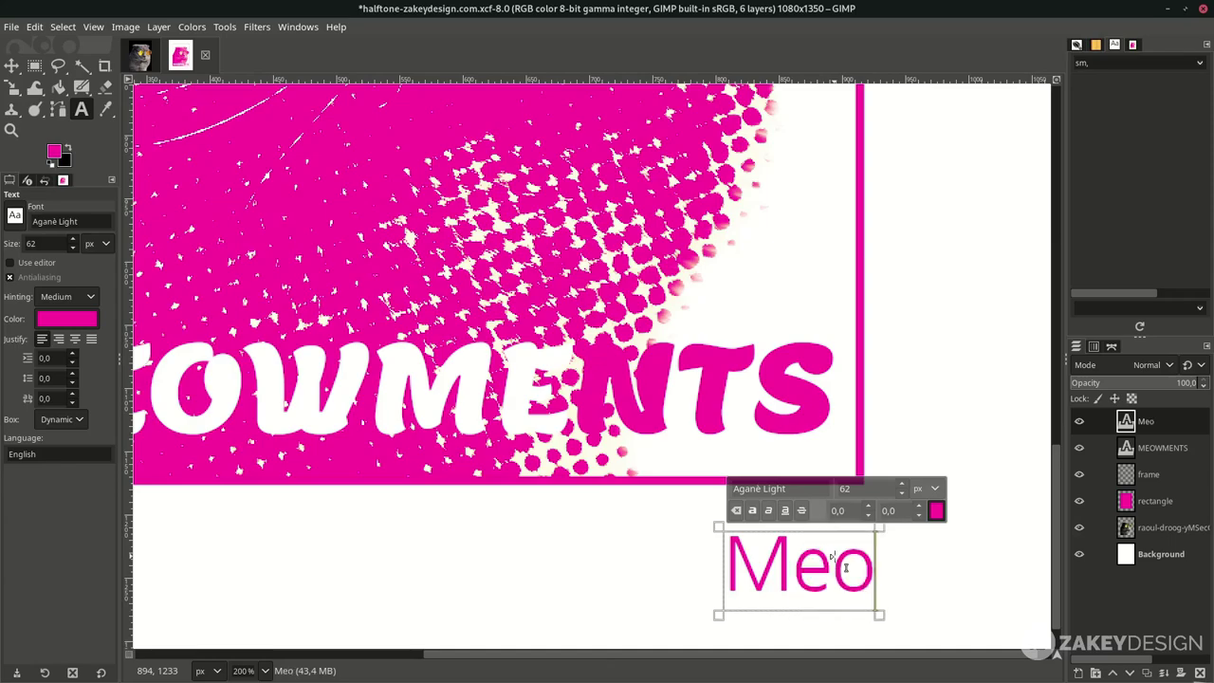
pyautogui.write('ope')
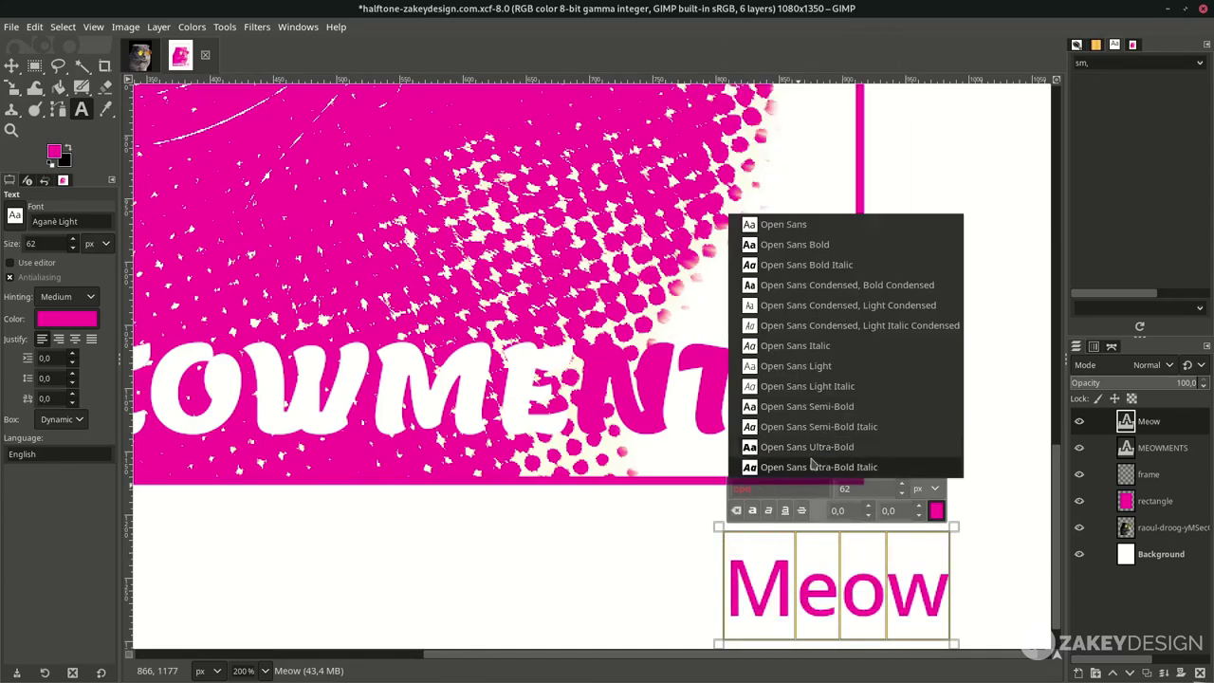
pyautogui.click(806, 446)
pyautogui.scroll(-20, 903, 493)
pyautogui.scroll(-2, 903, 493)
pyautogui.click(11, 65)
pyautogui.press('Up')
pyautogui.press('Up')
pyautogui.press('Up')
pyautogui.press('Up')
pyautogui.press('Up')
pyautogui.press('Up')
pyautogui.press('Up')
pyautogui.press('Up')
pyautogui.press('Up')
pyautogui.press('Up')
pyautogui.press('Up')
pyautogui.press('Up')
pyautogui.press('Up')
pyautogui.press('Up')
pyautogui.press('Up')
pyautogui.press('Up')
pyautogui.press('Up')
pyautogui.press('Up')
pyautogui.press('Up')
pyautogui.press('Up')
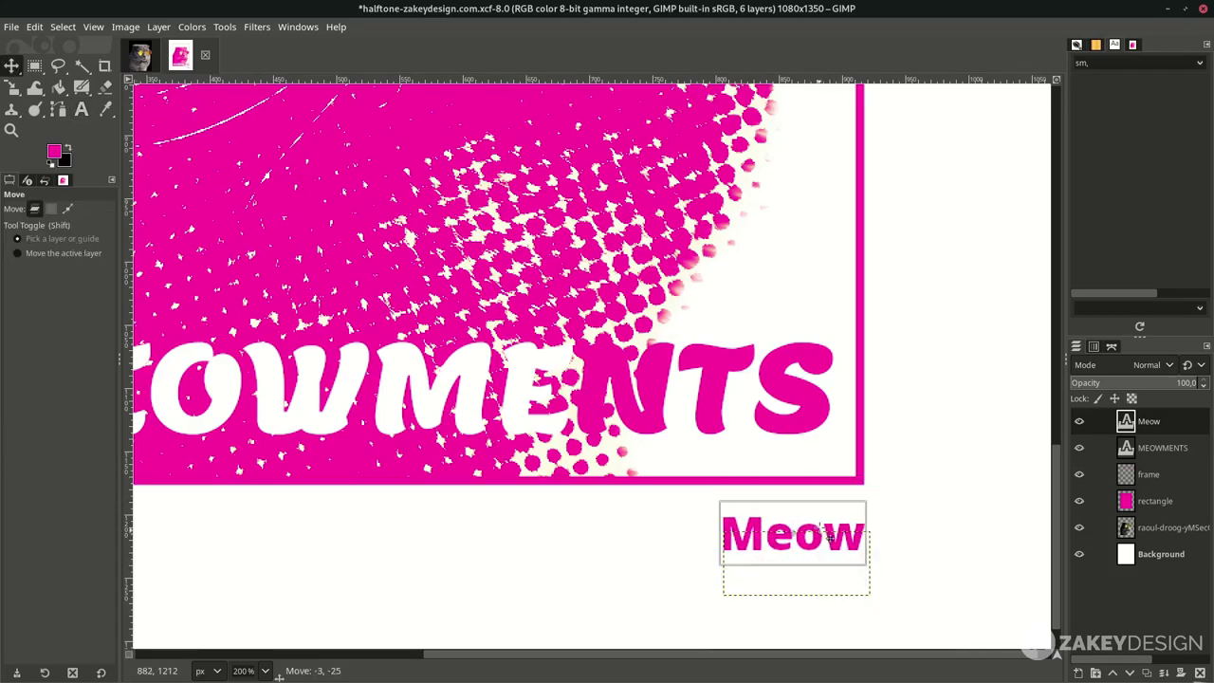
pyautogui.press('1')
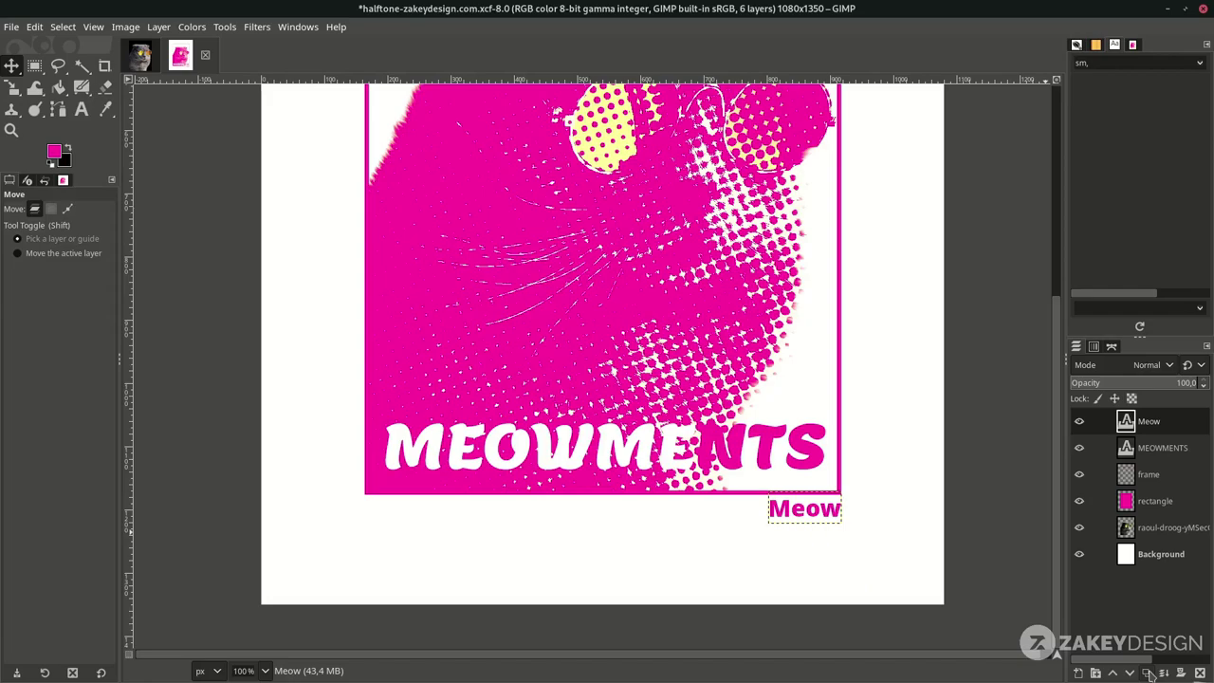
# - Duplicate the Meow layer, shift the copy left and retype it as '1989'
pyautogui.click(1149, 673)
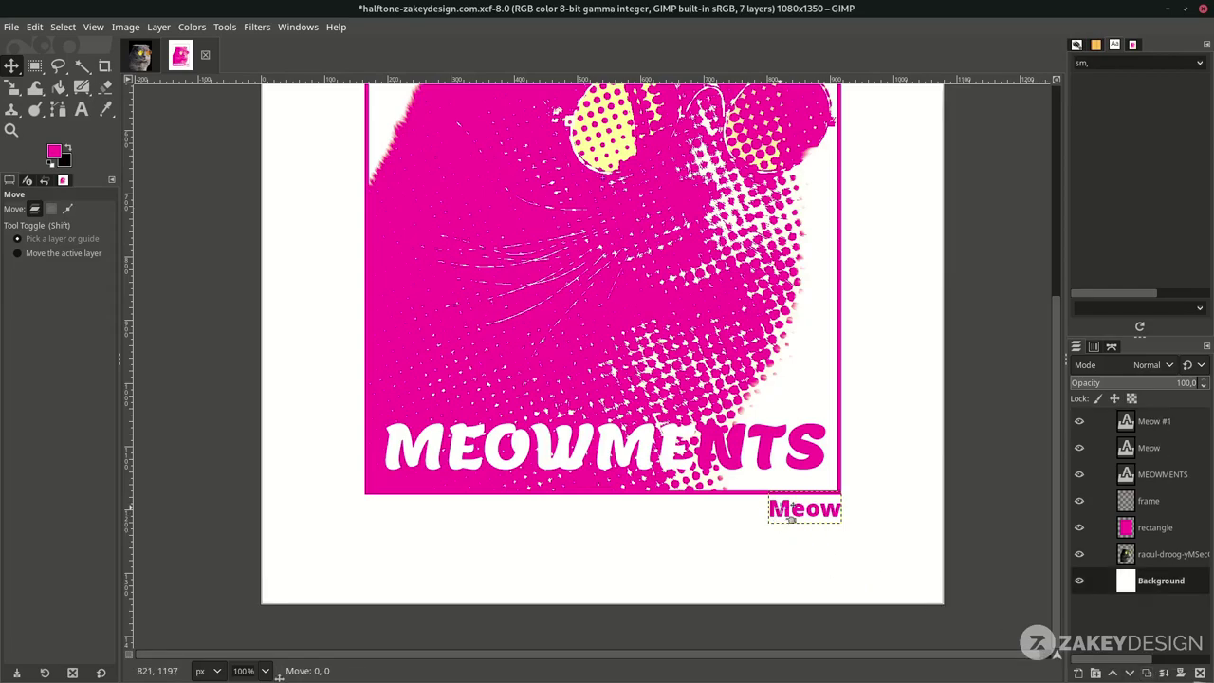
pyautogui.moveTo(790, 523); pyautogui.dragTo(388, 531)
pyautogui.keyDown('ctrl'); pyautogui.scroll(3, 386, 530); pyautogui.keyUp('ctrl')
pyautogui.press('t')
pyautogui.click(431, 504)
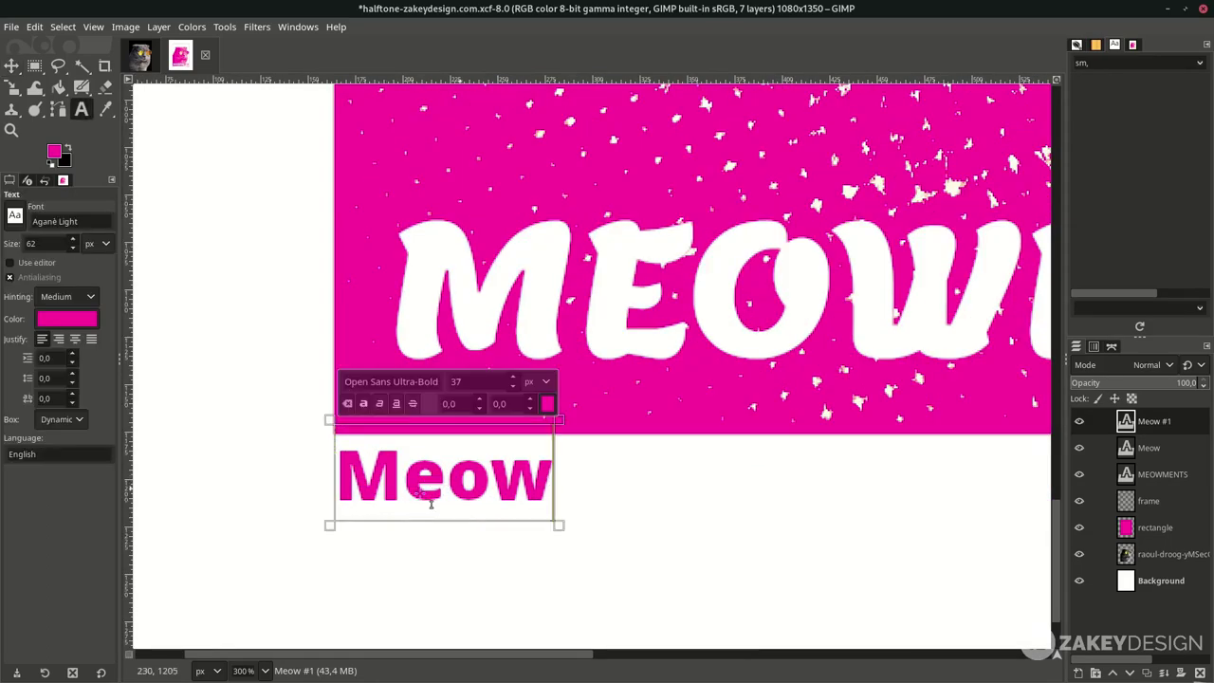
pyautogui.hotkey('shift', 'End')
pyautogui.write('1989')
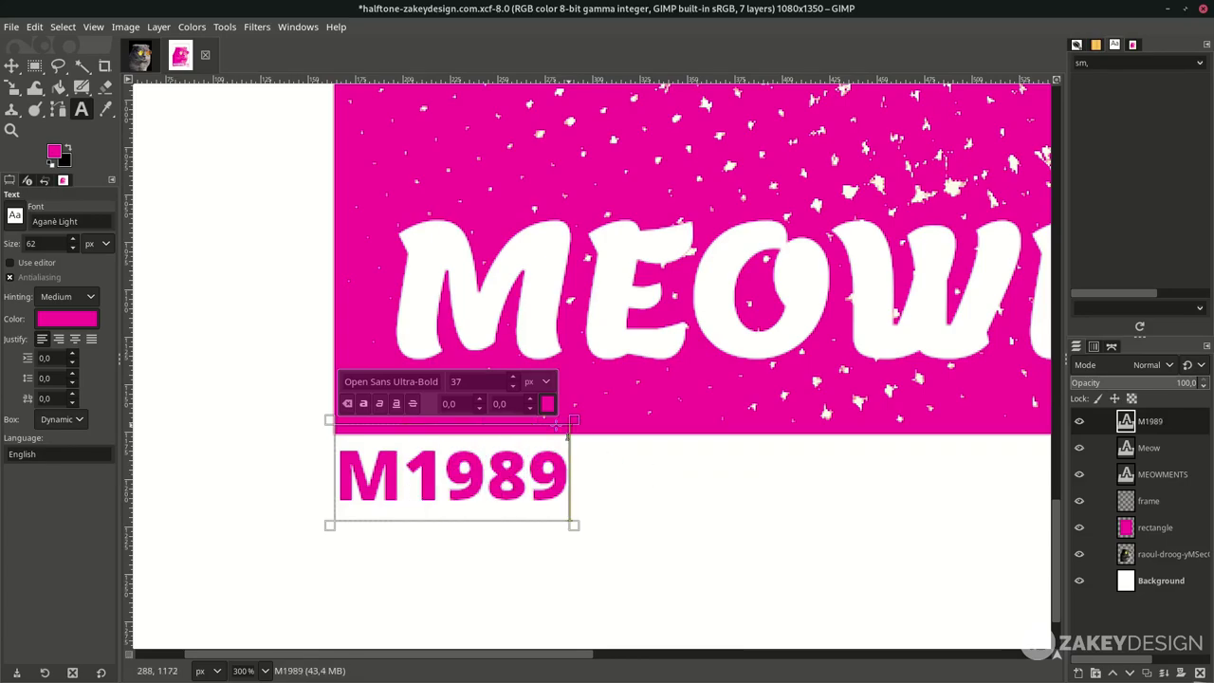
pyautogui.press('Left')
pyautogui.press('Left')
pyautogui.press('Left')
pyautogui.press('Left')
pyautogui.press('BackSpace')
# - Move the 1989 text about 20 px down, below the frame's lower-left corner
pyautogui.press('Escape')
pyautogui.press('m')
pyautogui.moveTo(461, 485); pyautogui.dragTo(460, 502)
pyautogui.scroll(-5, 459, 504)
pyautogui.scroll(4, 388, 561)
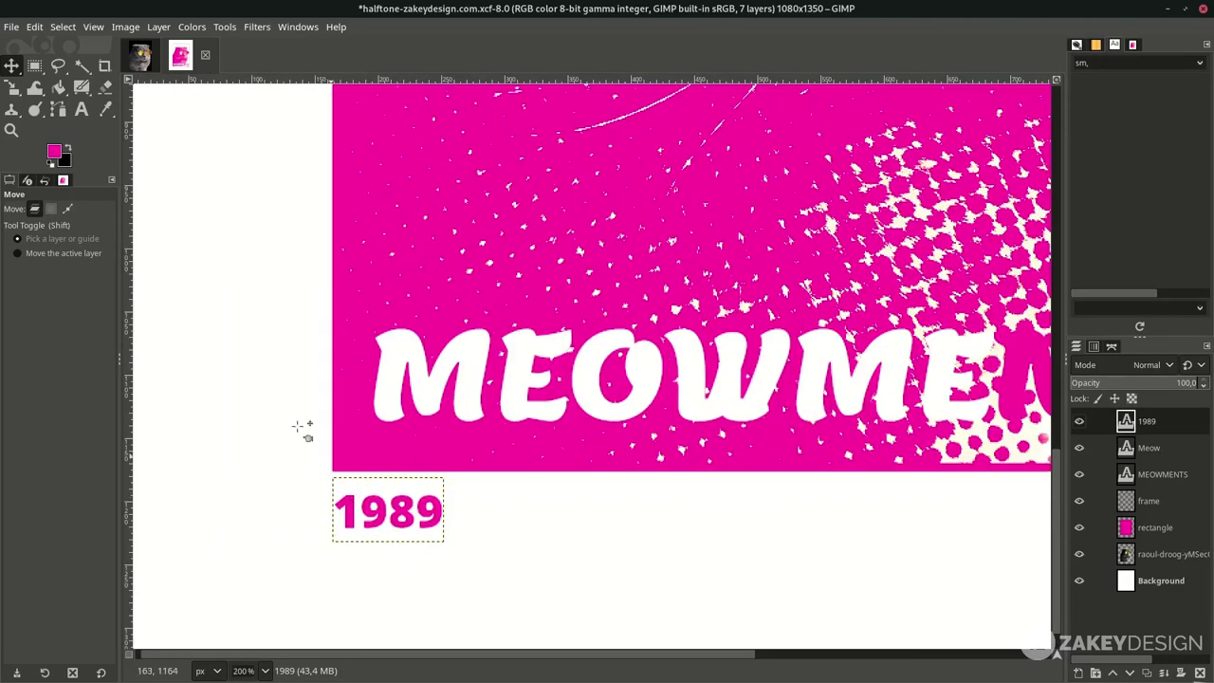
pyautogui.moveTo(34, 65); pyautogui.dragTo(69, 91)
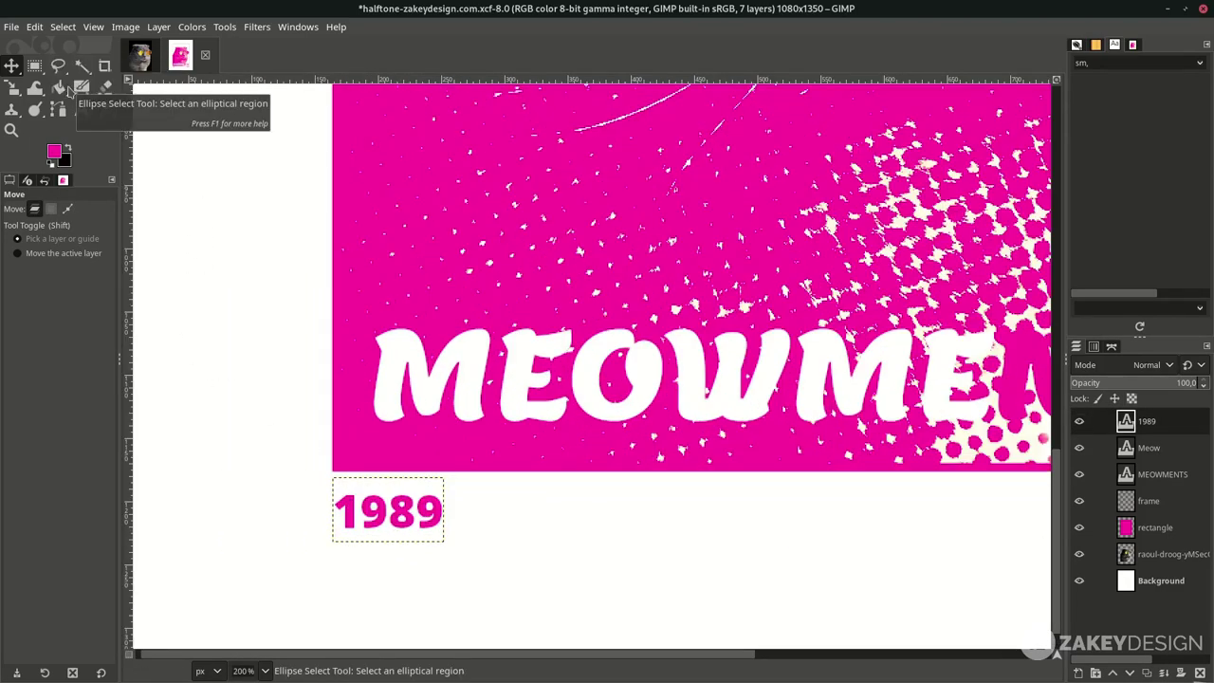
# - Stroke a 5 px magenta ellipse around 1989 on a new layer named 'ellipse'
pyautogui.moveTo(308, 482); pyautogui.dragTo(485, 548)
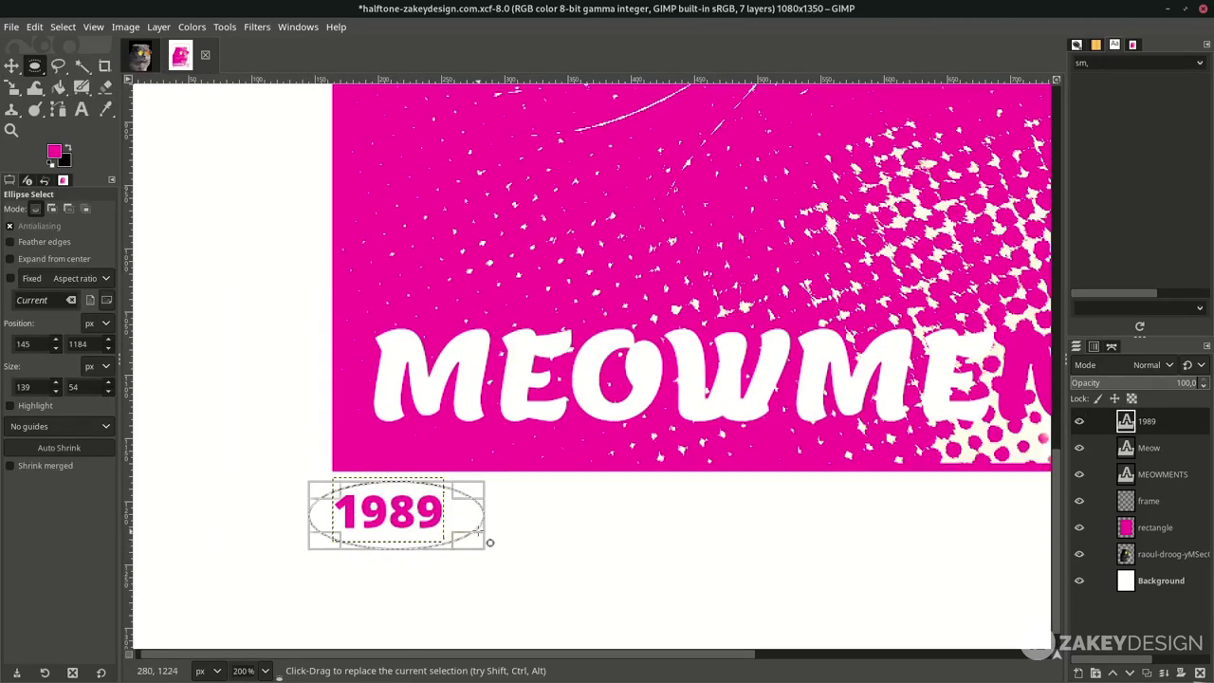
pyautogui.click(1077, 672)
pyautogui.write('ellipse')
pyautogui.press('Return')
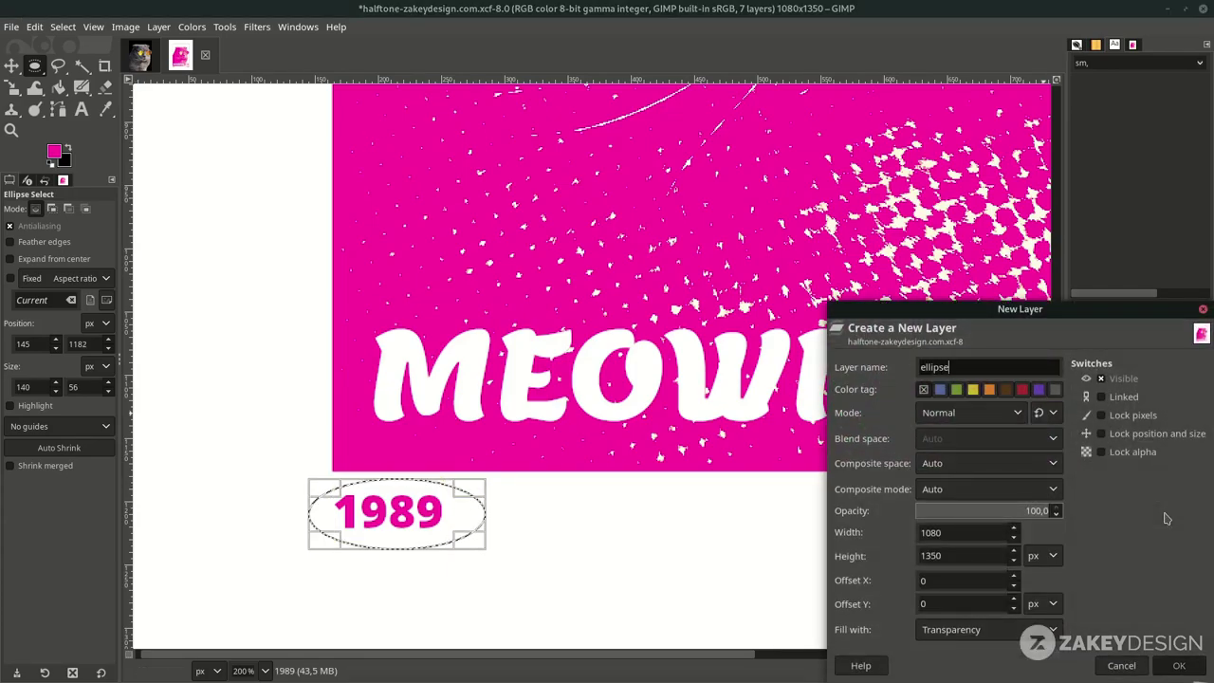
pyautogui.click(38, 28)
pyautogui.click(95, 395)
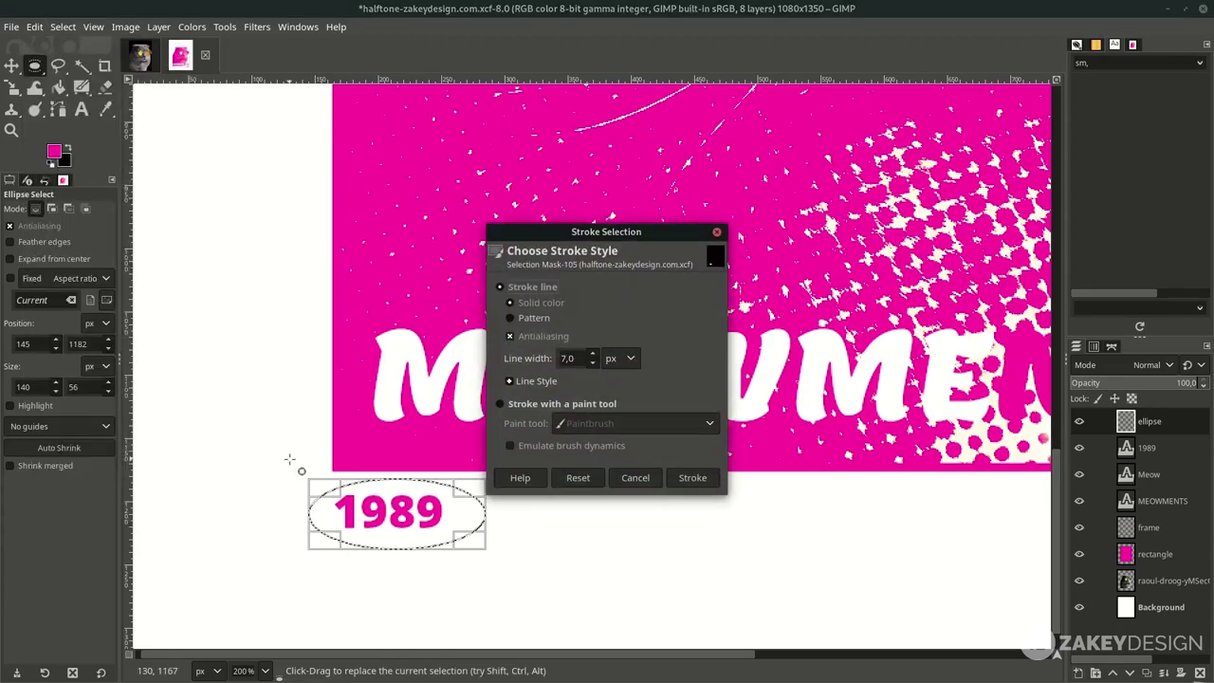
pyautogui.write('5')
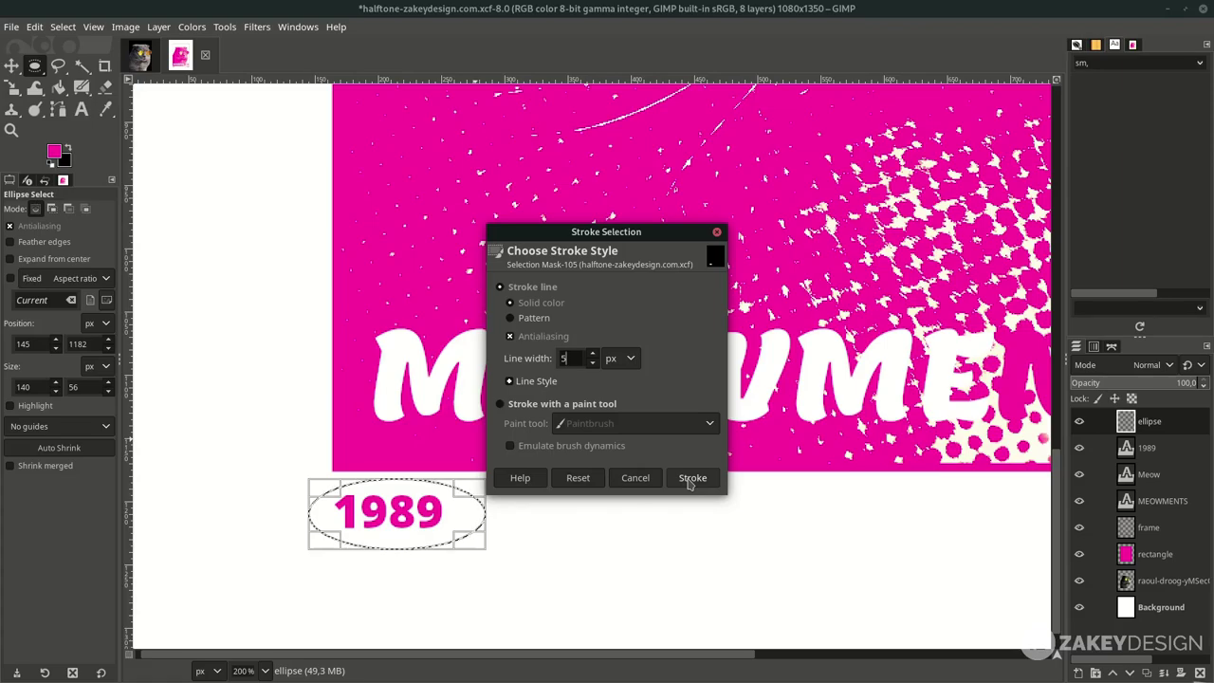
pyautogui.click(691, 478)
# - Clear the selection and tilt the ellipse layer about -11 degrees
pyautogui.press('m')
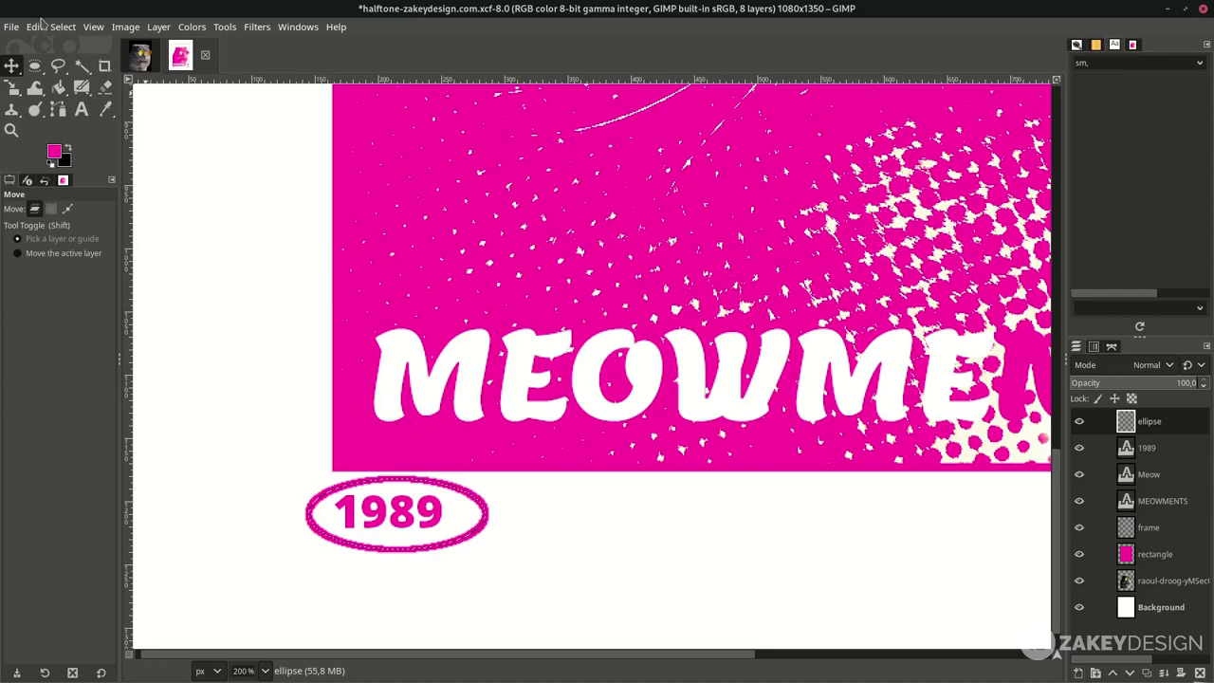
pyautogui.click(63, 27)
pyautogui.click(75, 76)
pyautogui.press('1')
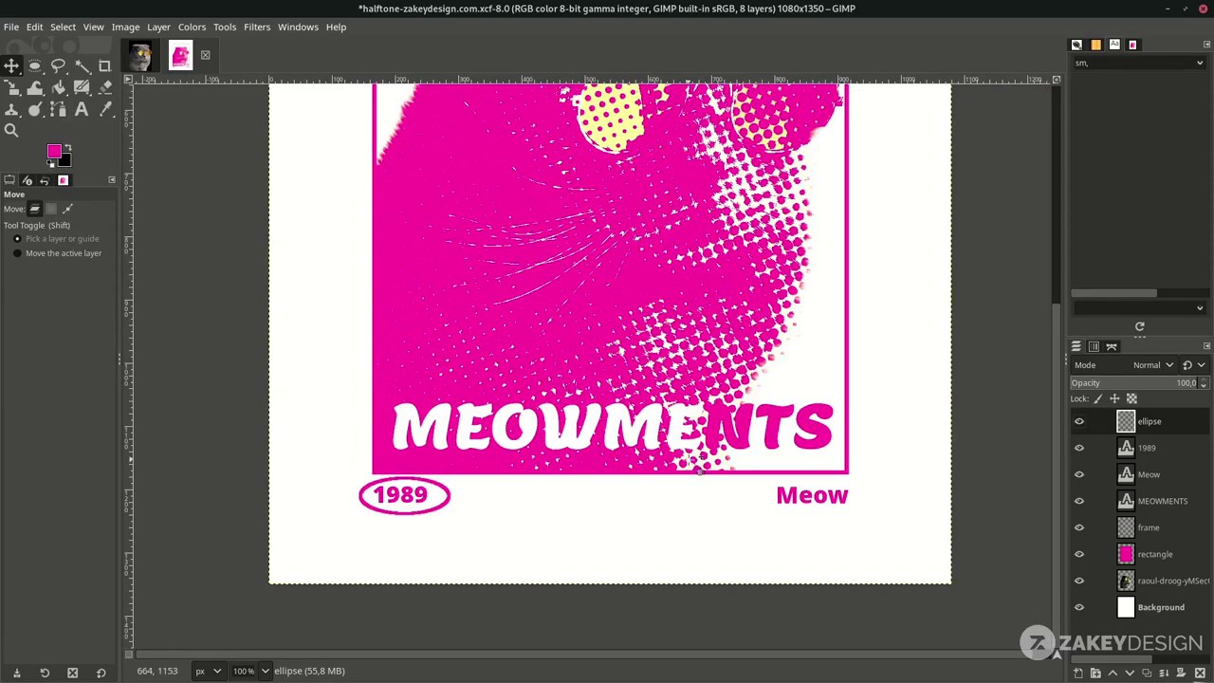
pyautogui.hotkey('shift', 'r')
pyautogui.click(699, 456)
pyautogui.press('-')
pyautogui.press('-')
pyautogui.press('-')
pyautogui.press('+')
pyautogui.moveTo(791, 317); pyautogui.dragTo(795, 284)
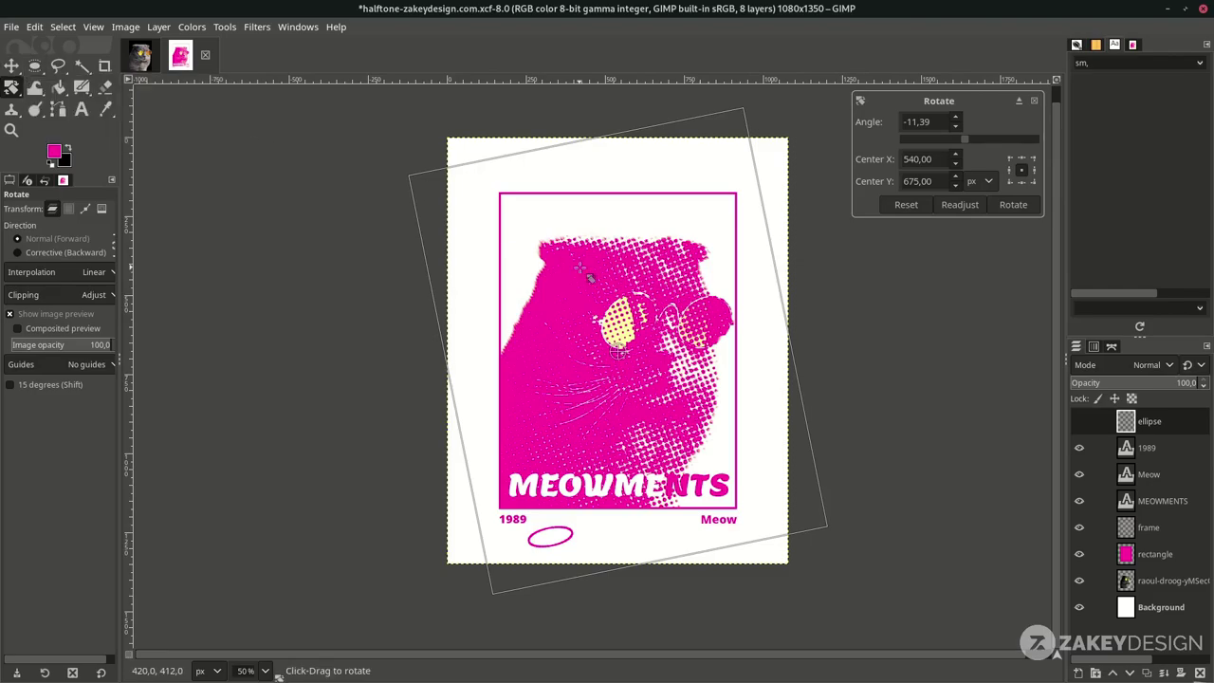
pyautogui.press('Return')
# - Move the tilted ellipse so it rings the 1989 label
pyautogui.press('+')
pyautogui.press('+')
pyautogui.press('+')
pyautogui.press('m')
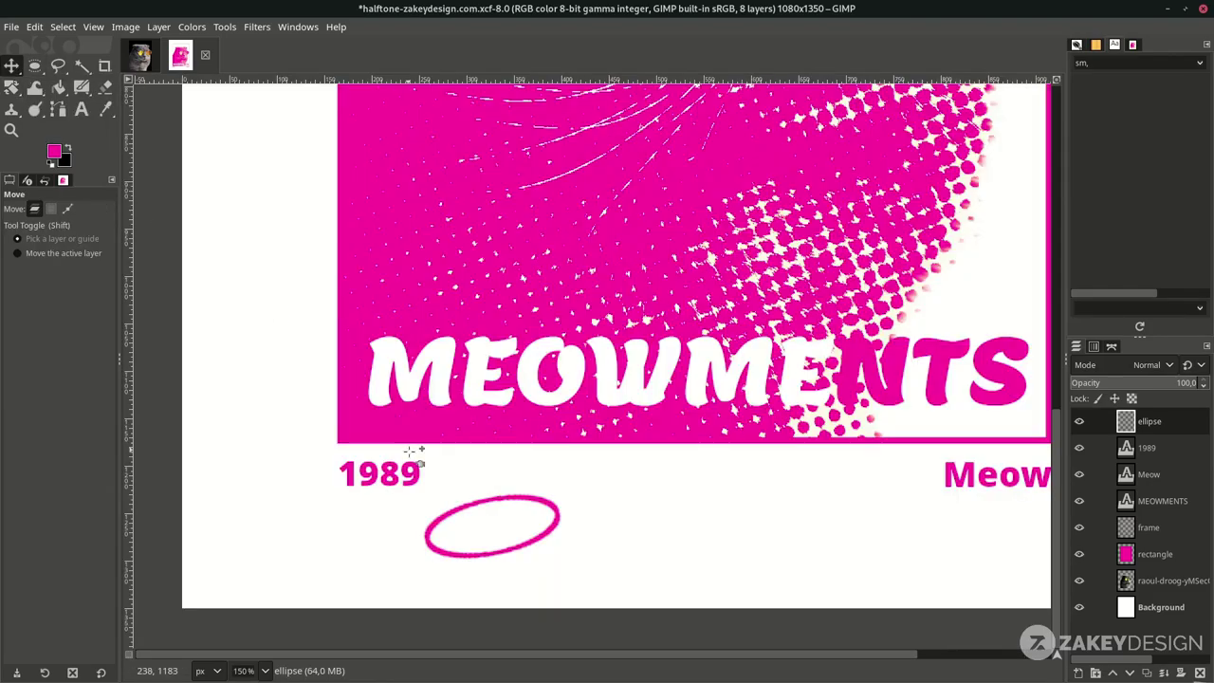
pyautogui.moveTo(492, 517); pyautogui.dragTo(382, 469)
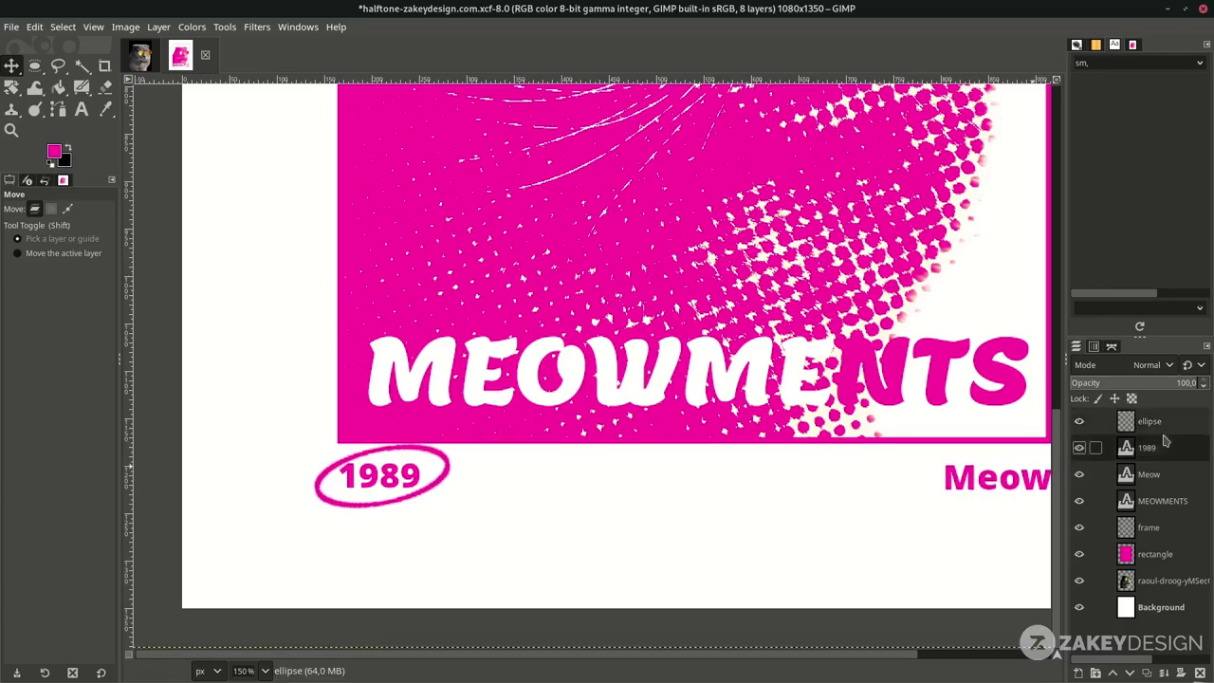
pyautogui.hscroll(3, 448, 476)
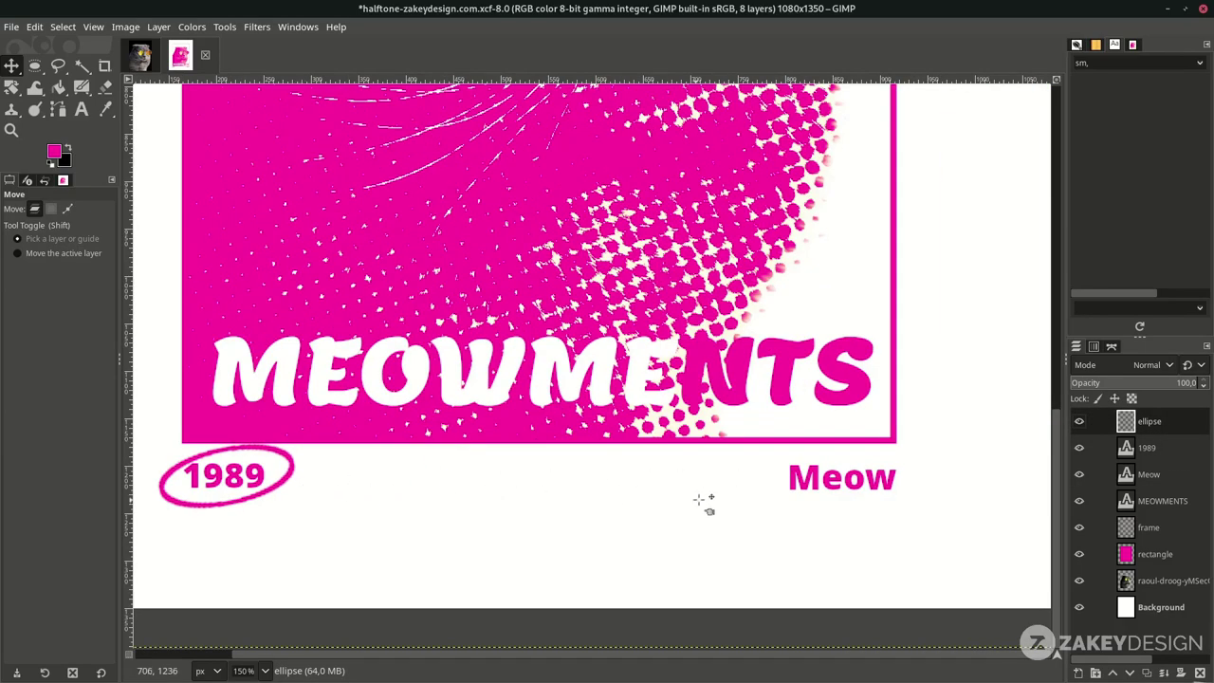
# - Fill a thin 498×7 px magenta strip from 1989 to Meow on a new 'rectangle line' layer
pyautogui.click(1078, 673)
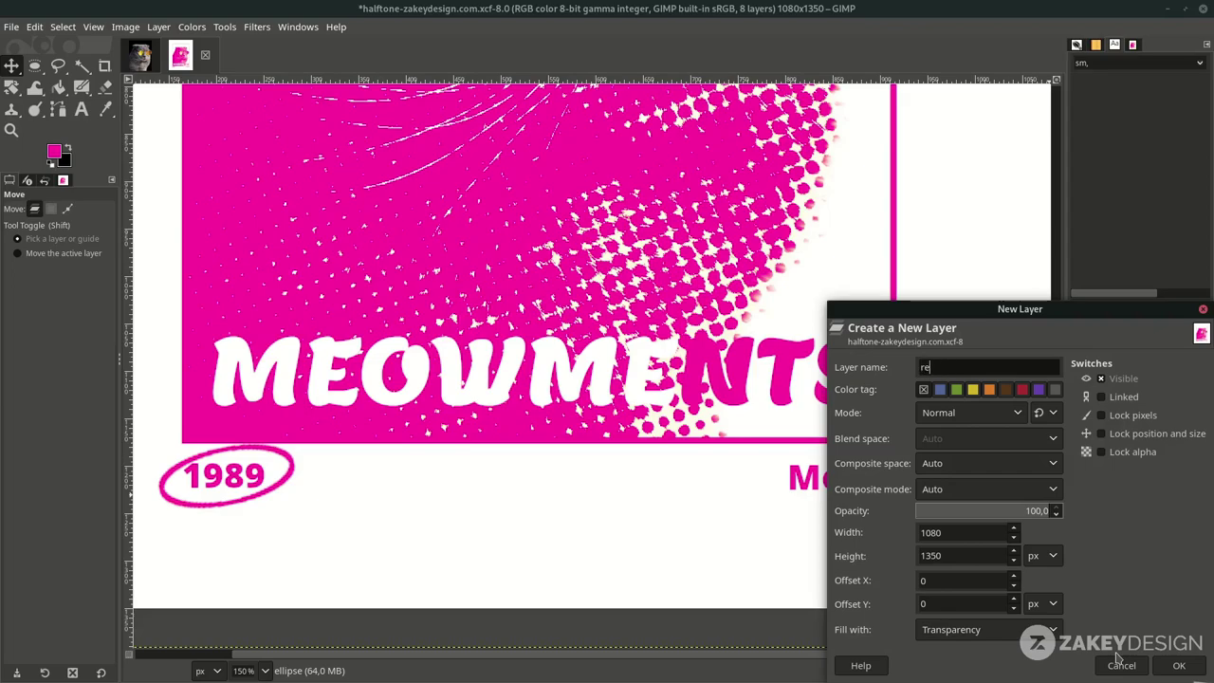
pyautogui.press('Return')
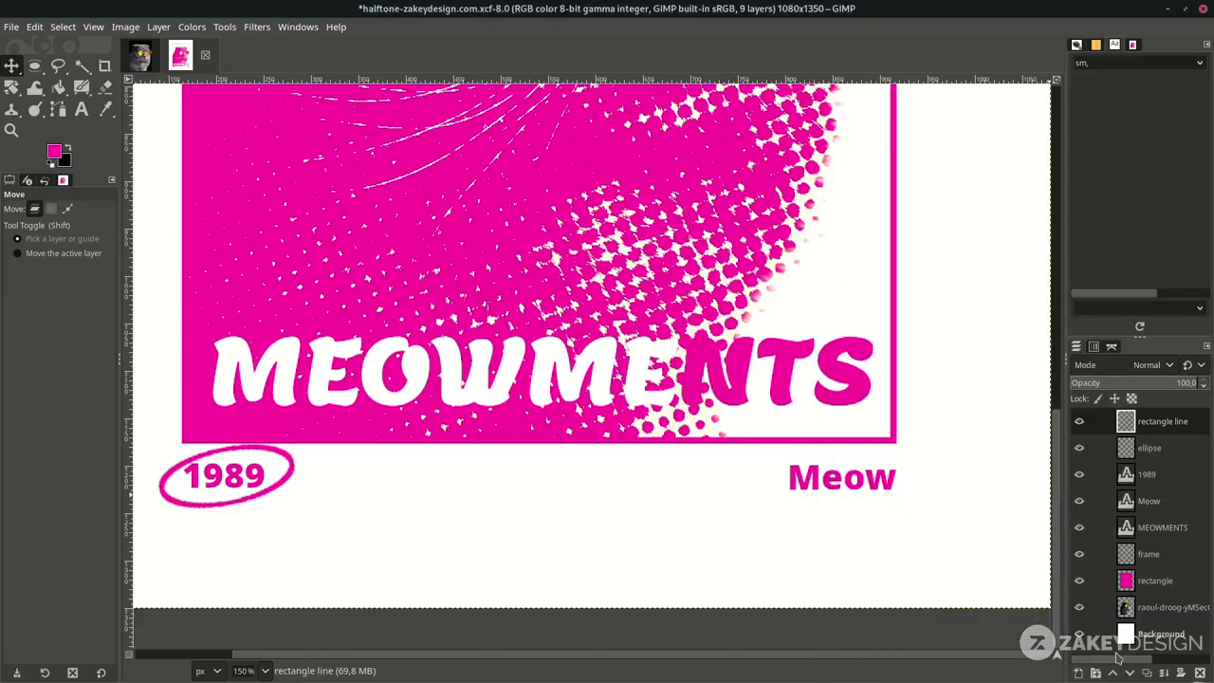
pyautogui.click(34, 65)
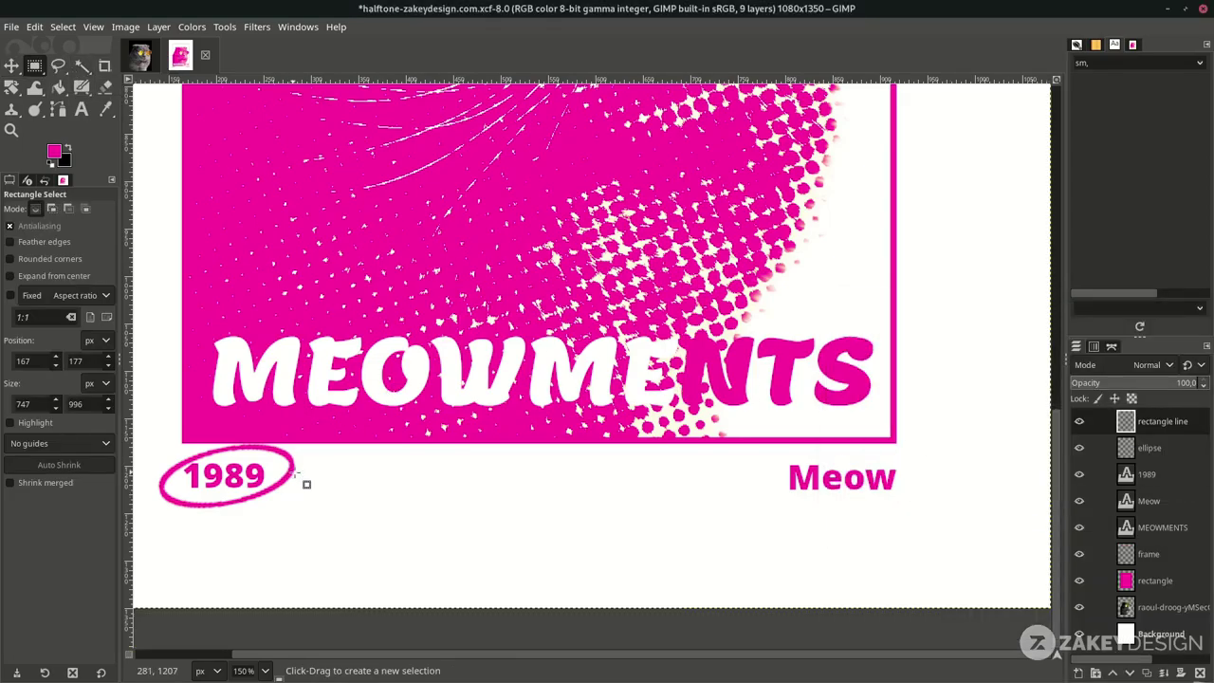
pyautogui.moveTo(304, 472); pyautogui.dragTo(779, 479)
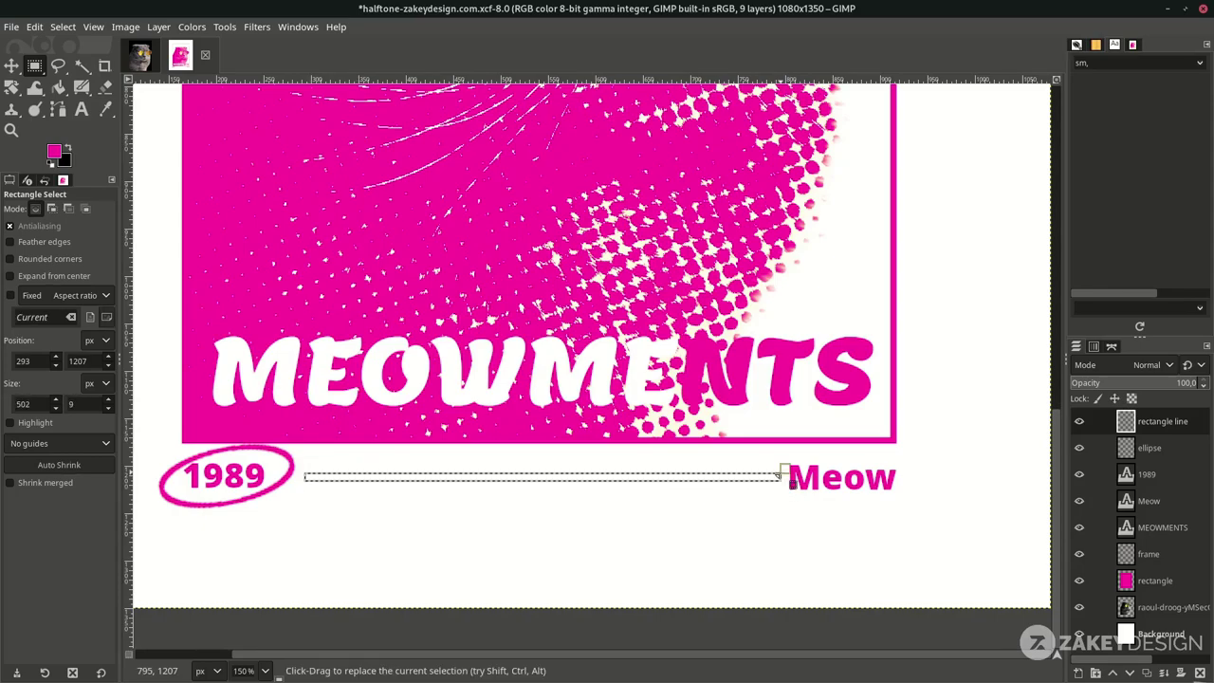
pyautogui.click(34, 27)
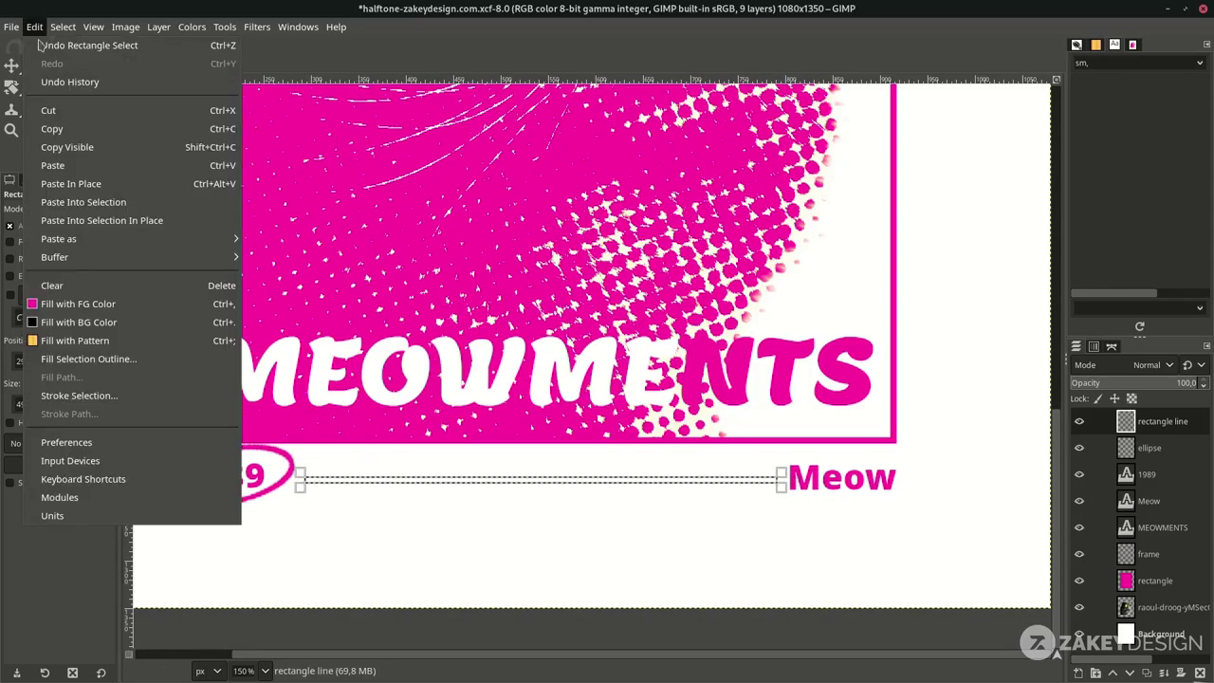
pyautogui.click(119, 303)
pyautogui.scroll(-2, 591, 482)
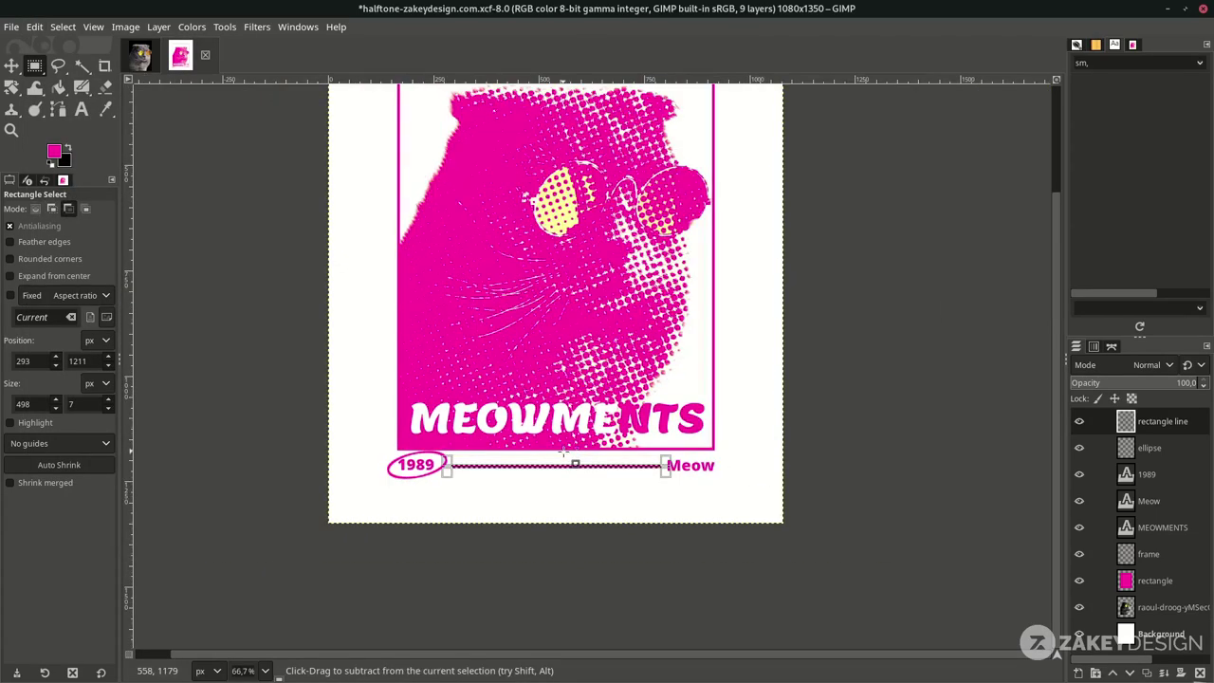
pyautogui.scroll(1, 591, 482)
pyautogui.hotkey('shift', 'ctrl', 'a')
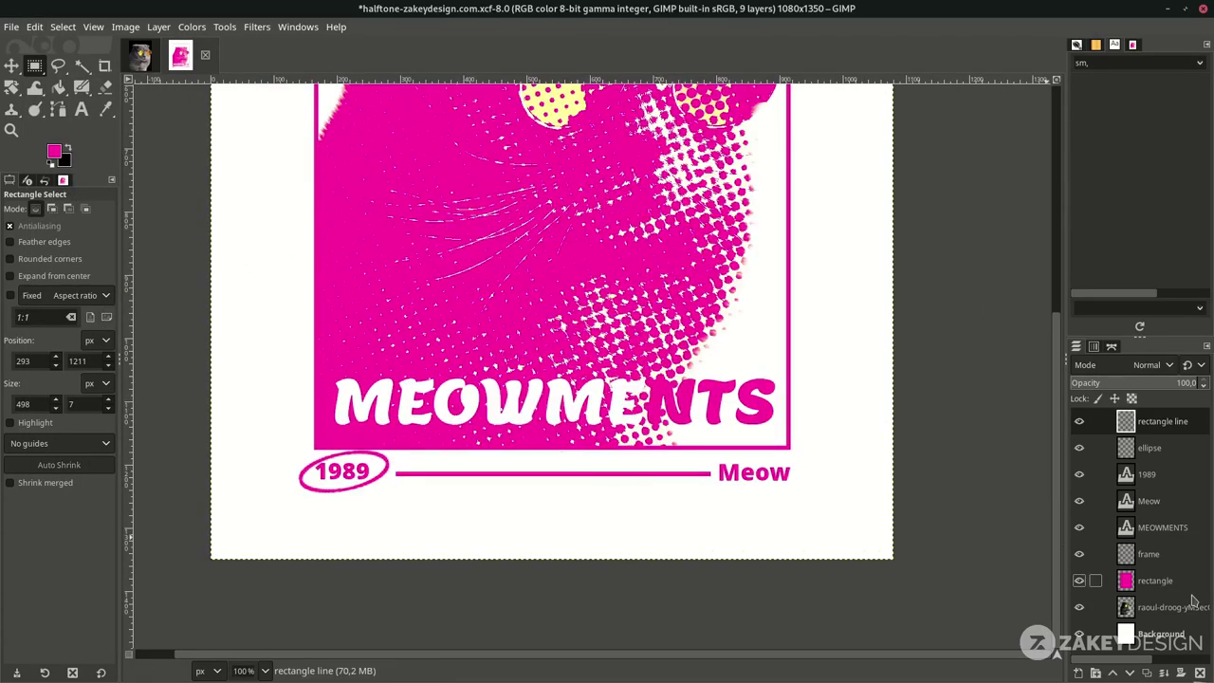
pyautogui.scroll(-1, 427, 202)
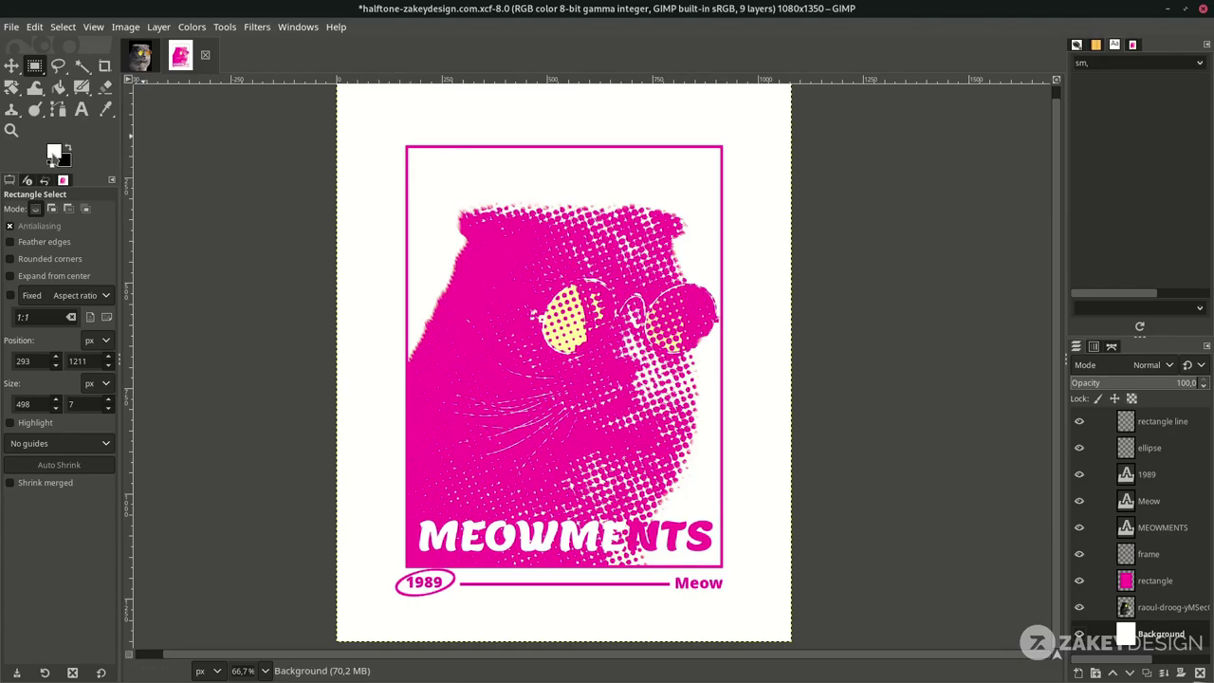
# - Set the foreground colour to fbf9d1 and bucket-fill the white Background with it
pyautogui.click(54, 154)
pyautogui.click(319, 182)
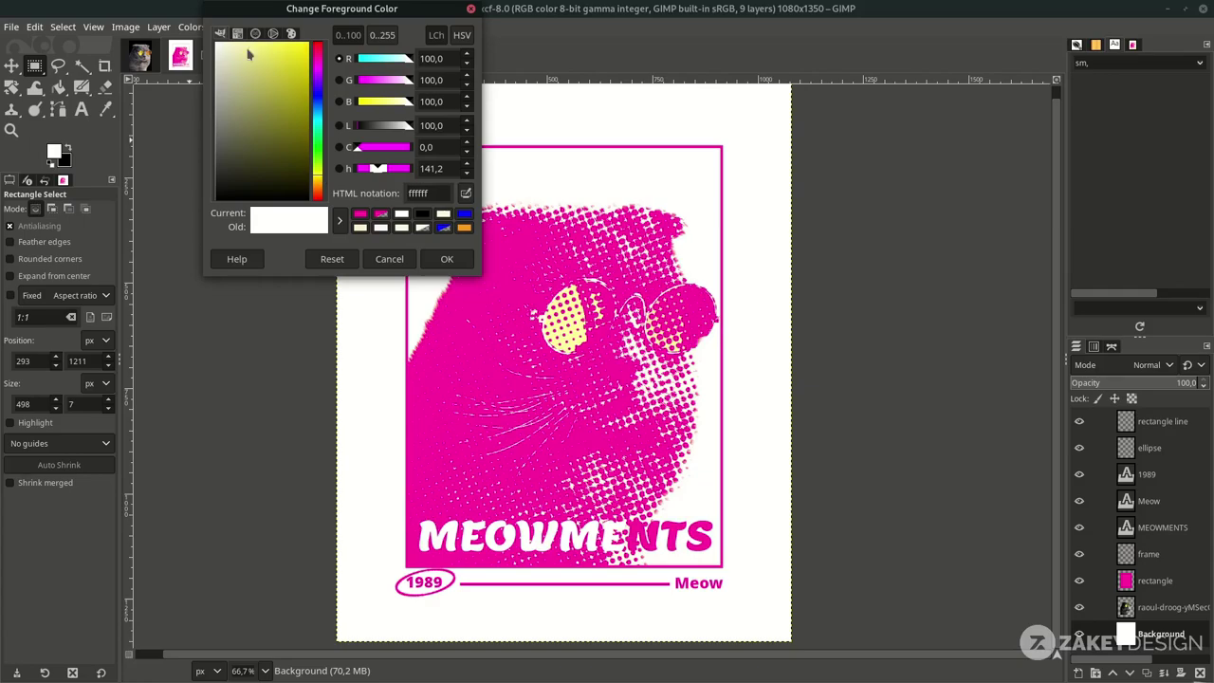
pyautogui.moveTo(228, 52); pyautogui.dragTo(231, 49)
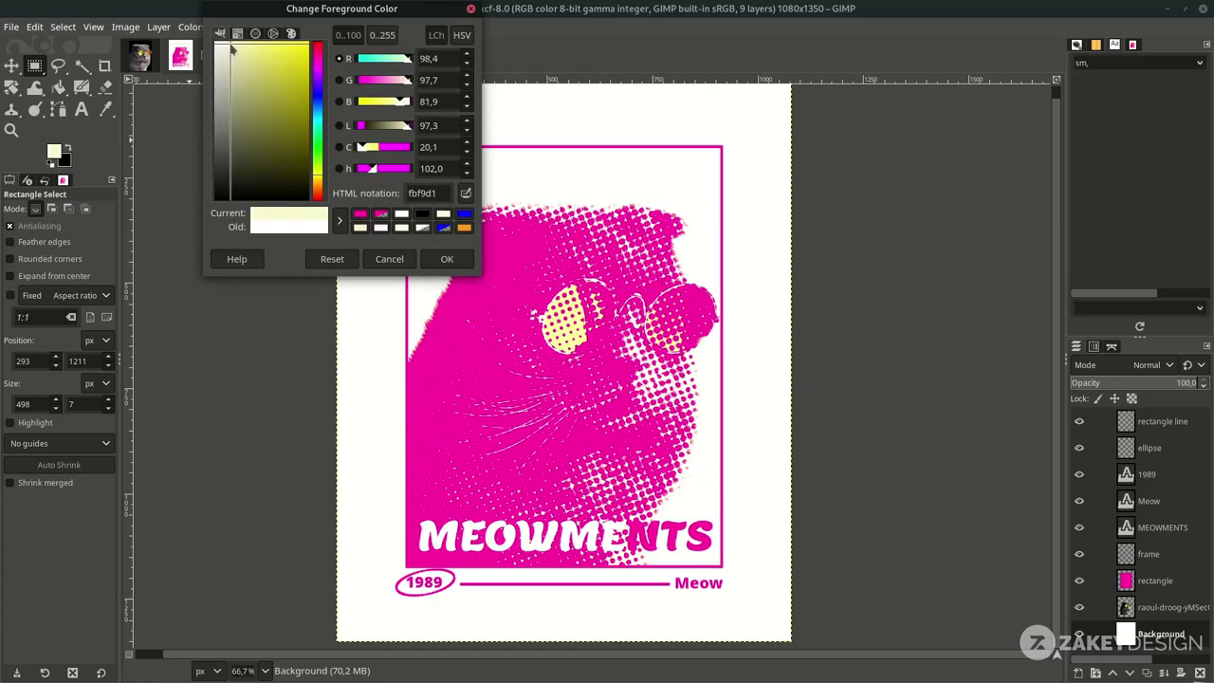
pyautogui.click(447, 259)
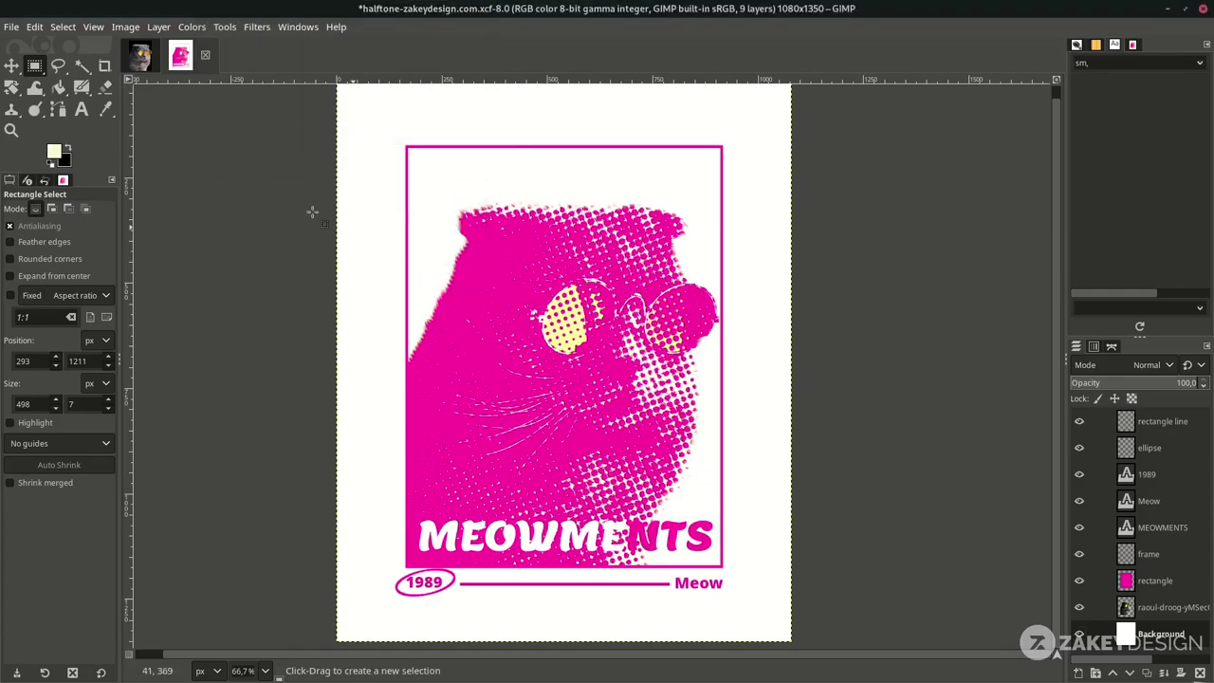
pyautogui.click(58, 86)
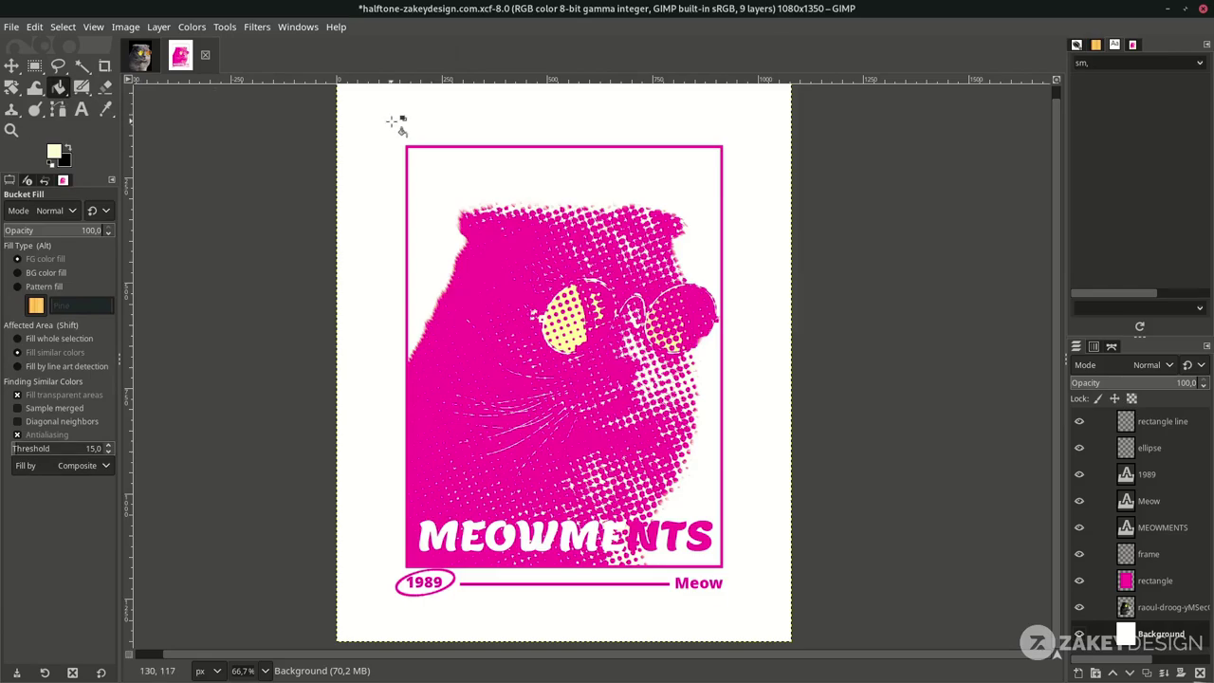
pyautogui.click(354, 187)
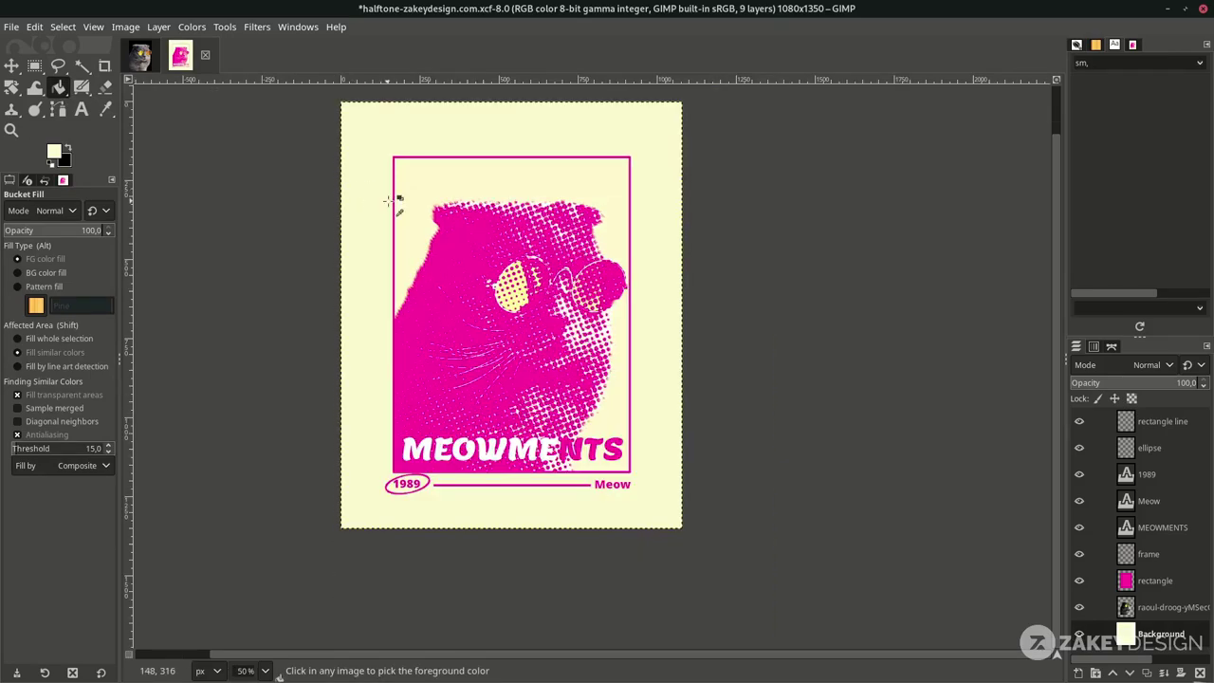